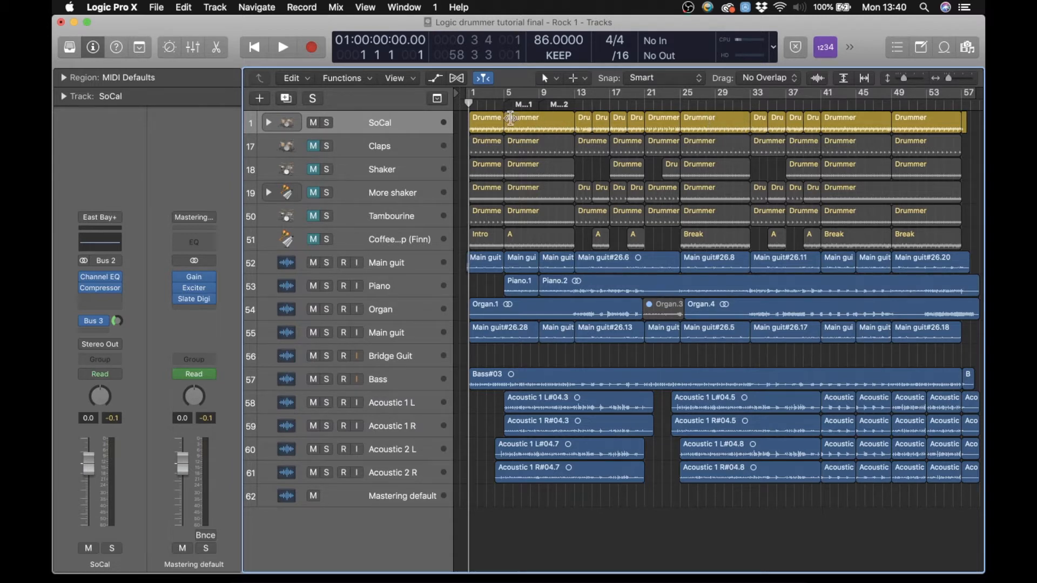
Look over the Drummer settings of the SoCal region at bar 5, close them, and play the song from the beginning
click(549, 120)
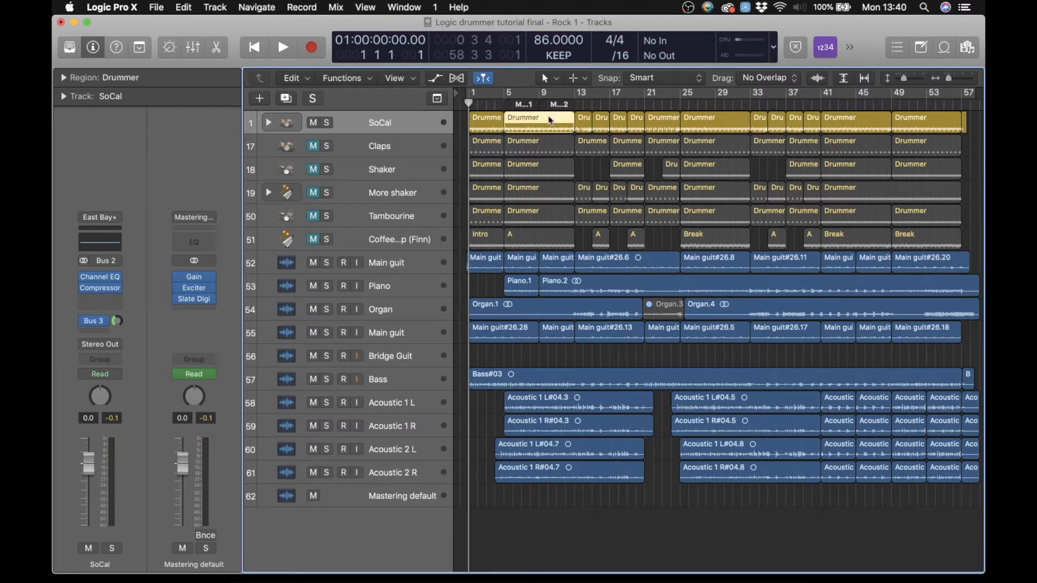
double_click(550, 120)
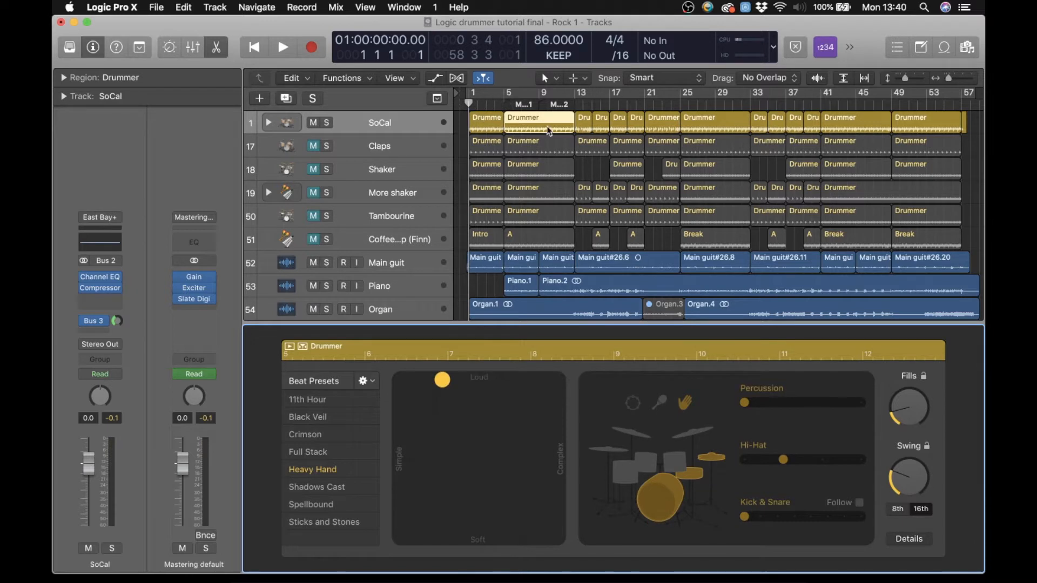
mouse_move(597, 168)
key(e)
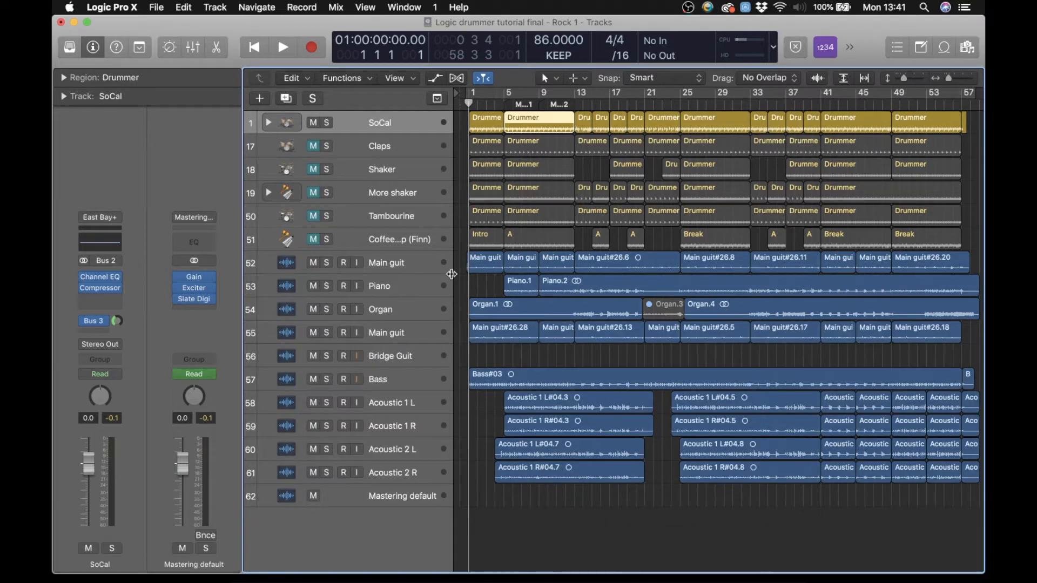
key(space)
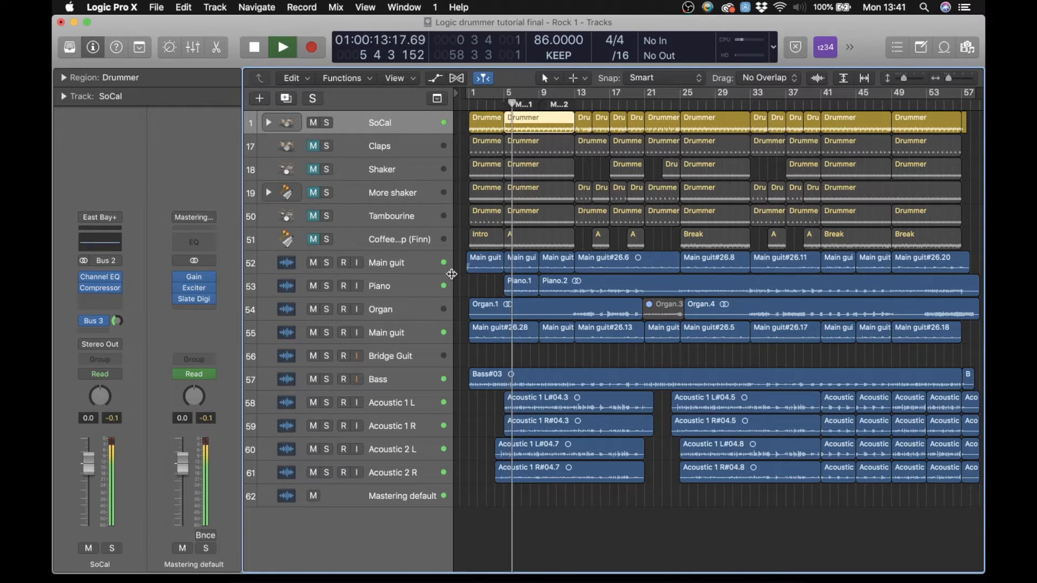
key(space)
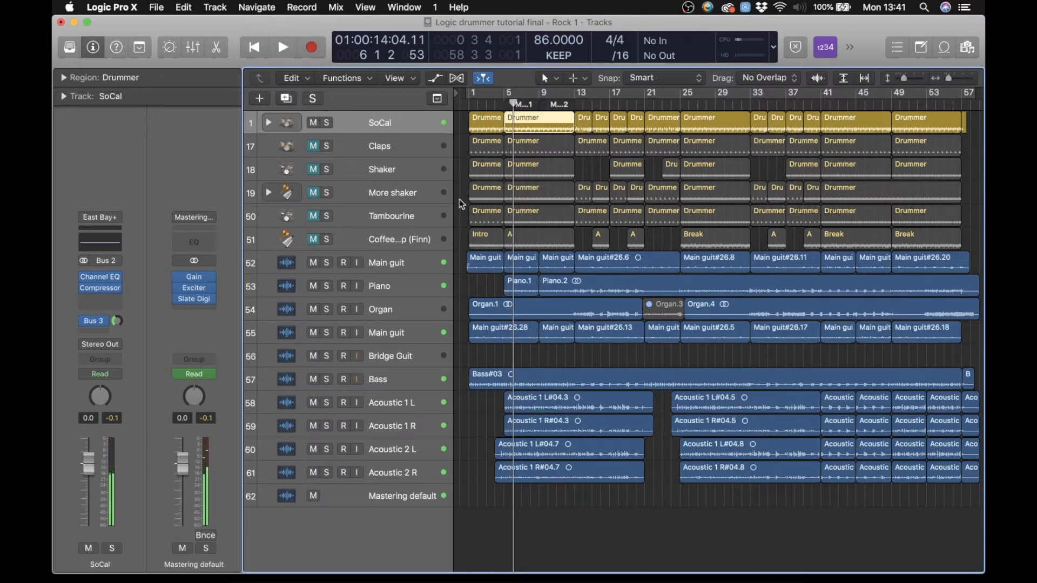
Open the Drummer editor for the SoCal region at bar 5 and try its shaker, tambourine and handclap options
double_click(551, 121)
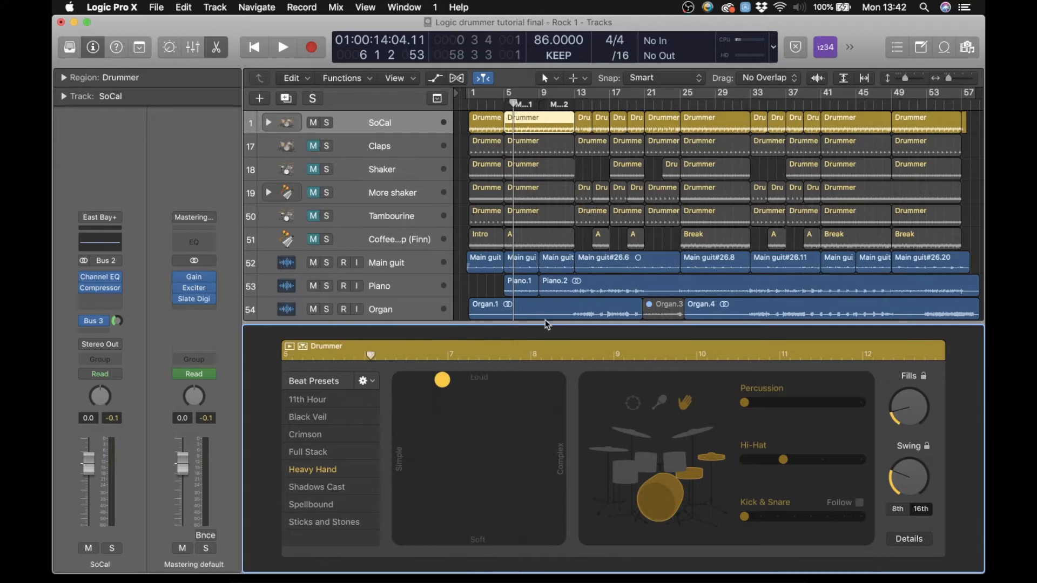
click(662, 406)
click(636, 405)
click(685, 402)
View the options for a new Drummer track without creating one, and look at the drummer library for the Claps track
click(260, 99)
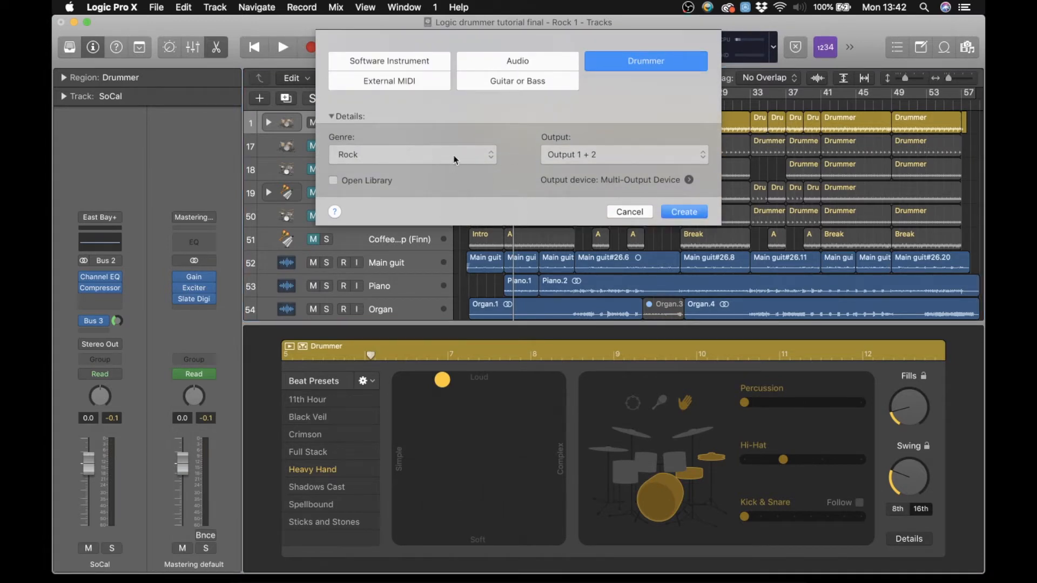
click(629, 211)
click(384, 146)
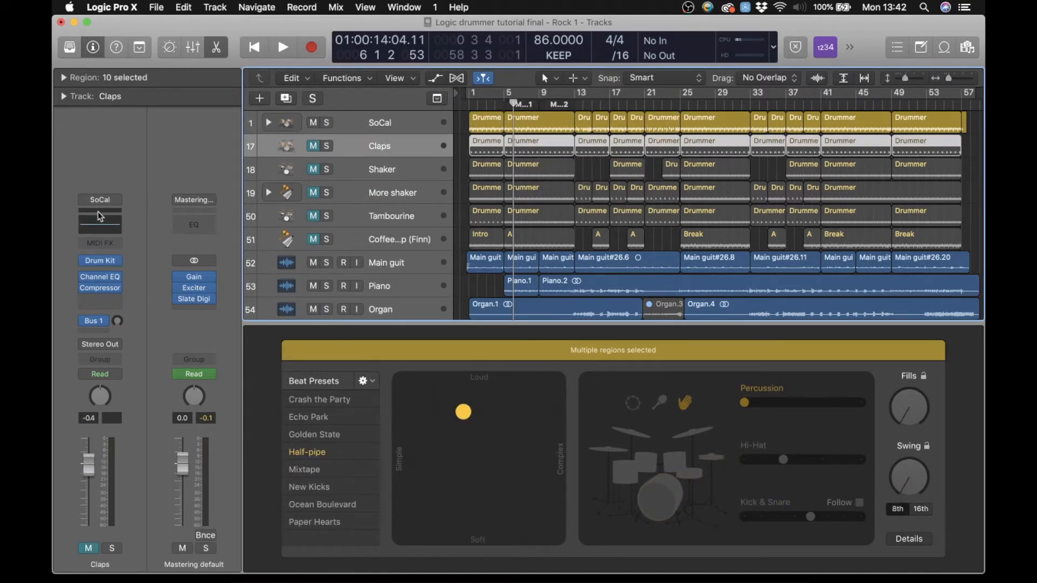
key(y)
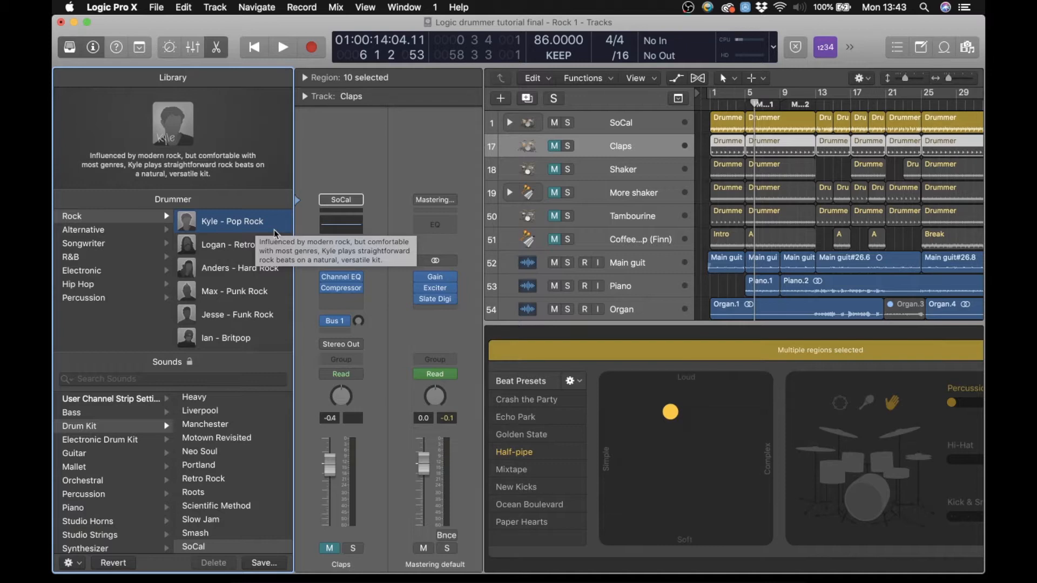
key(y)
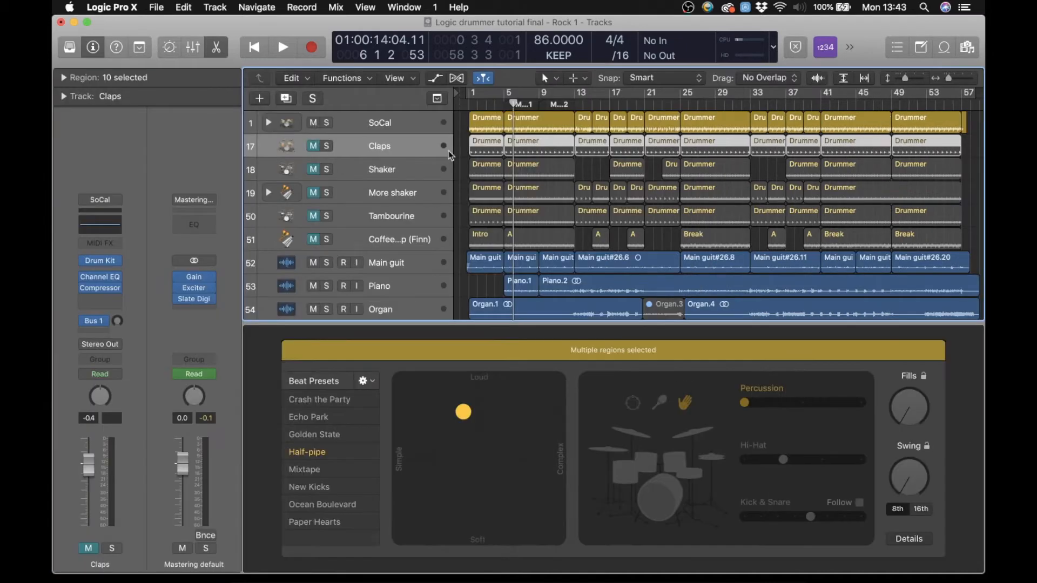
Enlarge the track rows vertically and unmute the Claps track
drag(905, 79, 909, 79)
scroll(838, 200, up, 3)
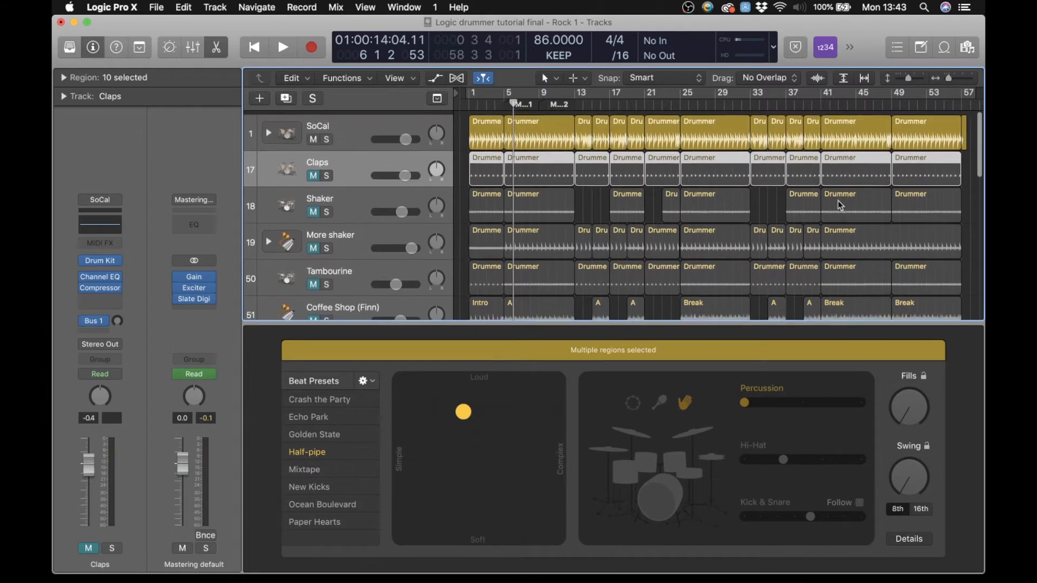
click(314, 172)
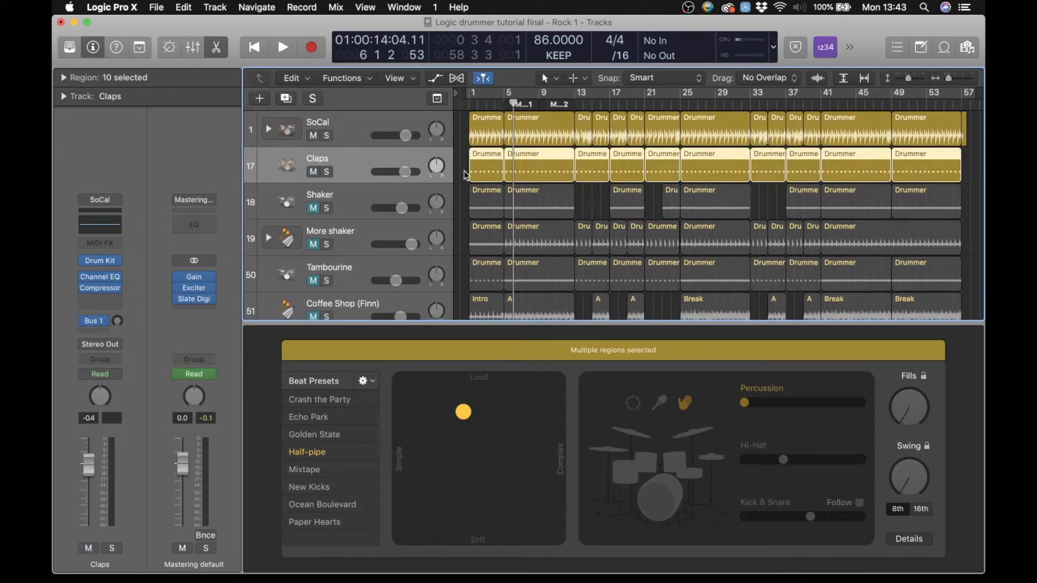
Delete the first two regions on the Claps track, clearing bars 1 to 13
click(501, 173)
shift+click(511, 172)
shift+click(593, 169)
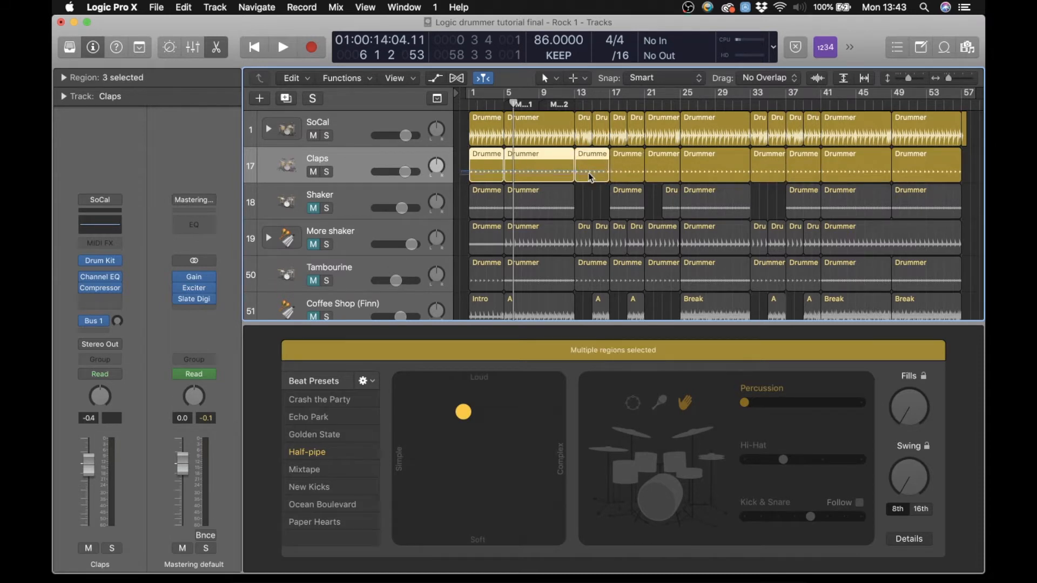
key(Delete)
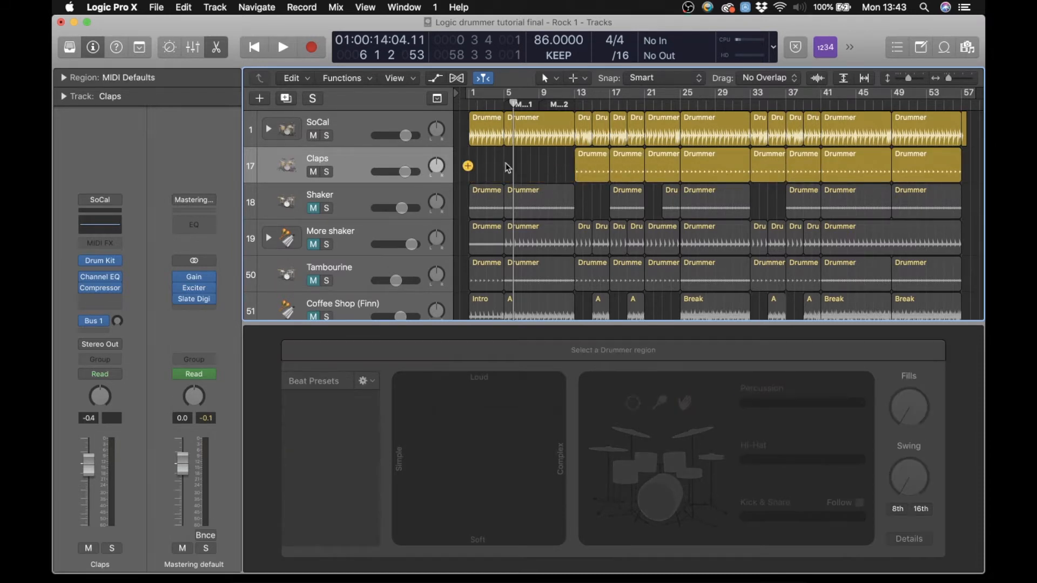
Add a new Drummer region at the start of the Claps track and trim it to end at bar 5
click(469, 168)
mouse_move(489, 165)
mouse_down()
mouse_move(507, 164)
mouse_move(493, 172)
mouse_up()
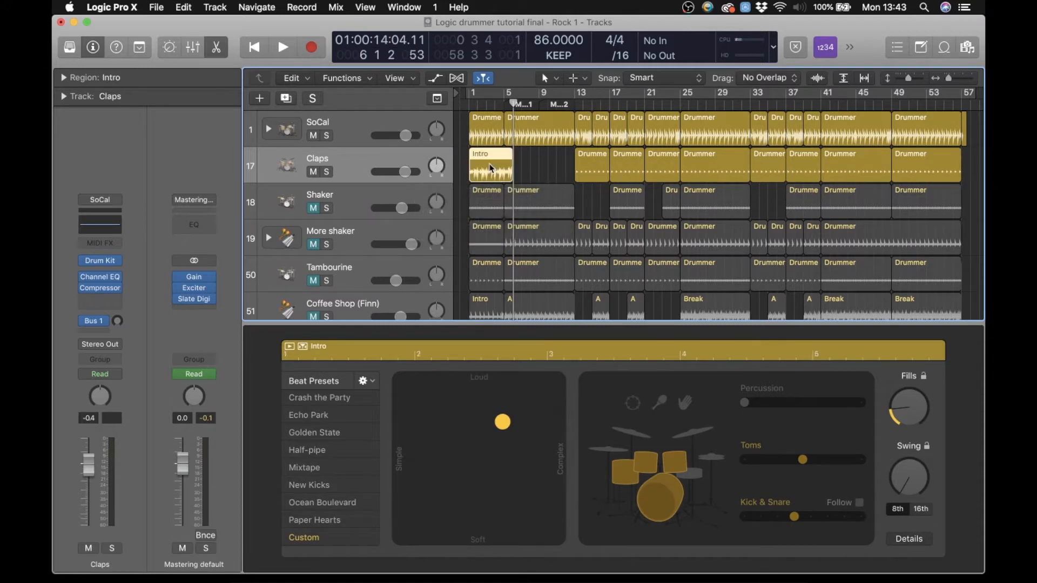
drag(511, 175, 501, 177)
drag(498, 177, 498, 177)
Play the song from bar 1 to hear the new Claps region
click(475, 106)
key(space)
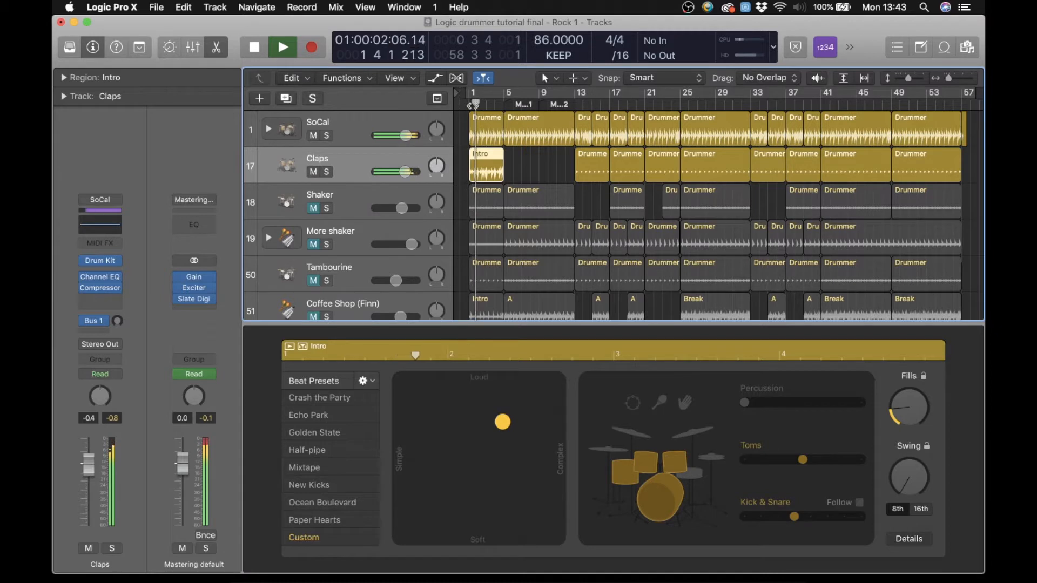
key(space)
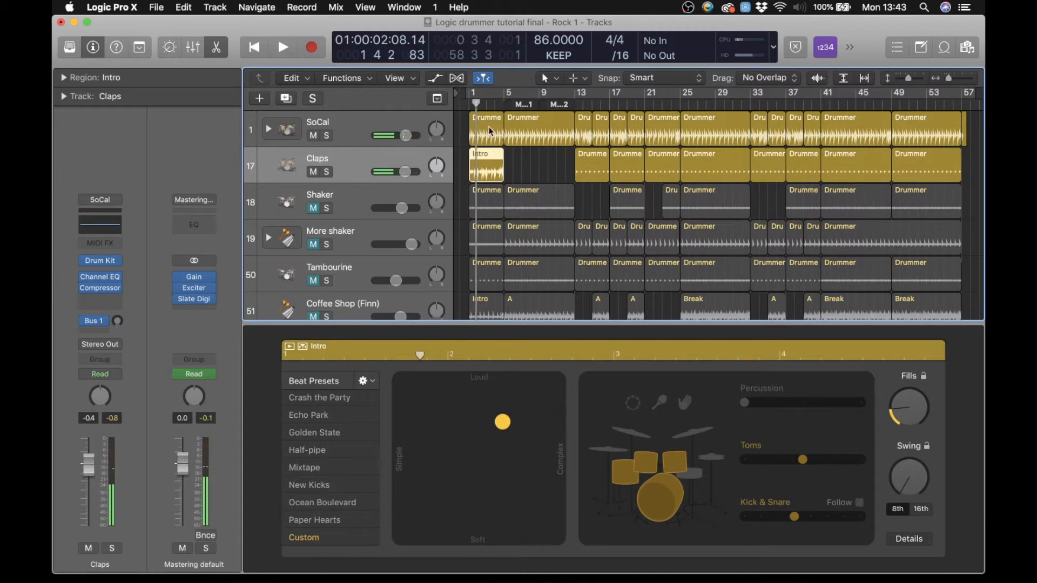
Reduce the Claps track's Intro region to handclaps only, with toms, kick and snare off and Fills at zero
click(528, 171)
click(487, 168)
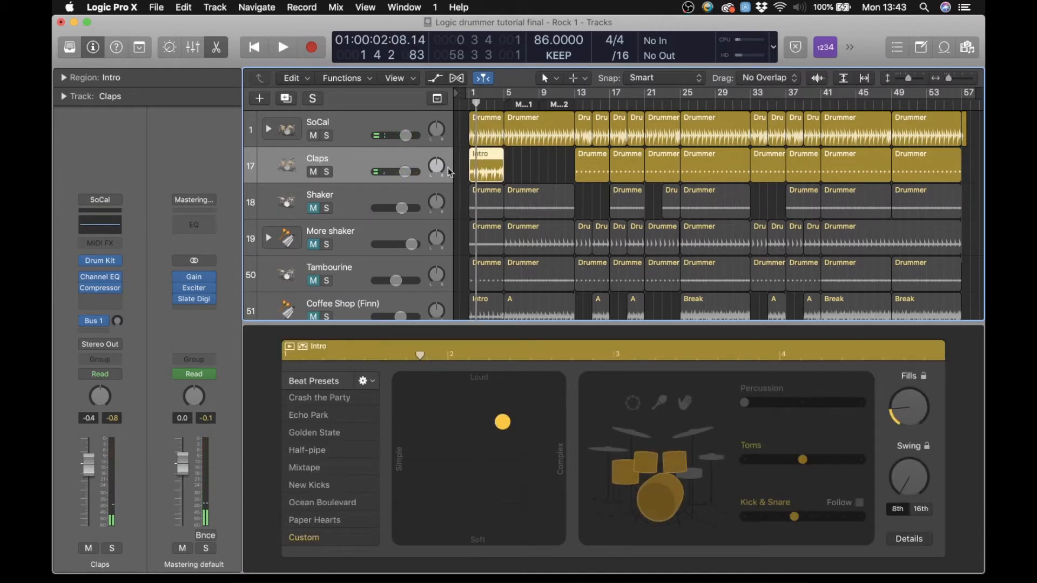
click(647, 464)
click(647, 465)
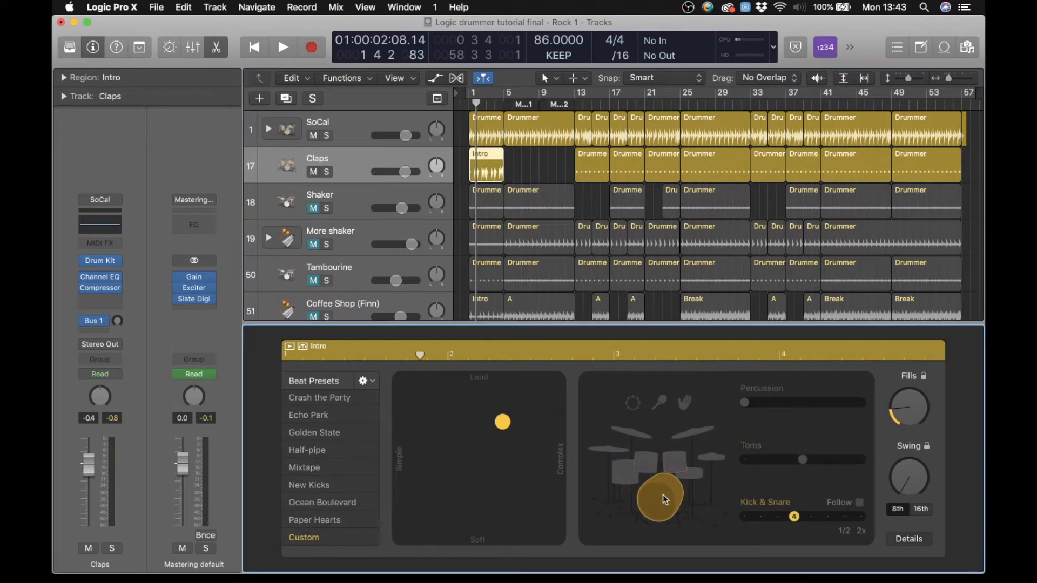
click(664, 491)
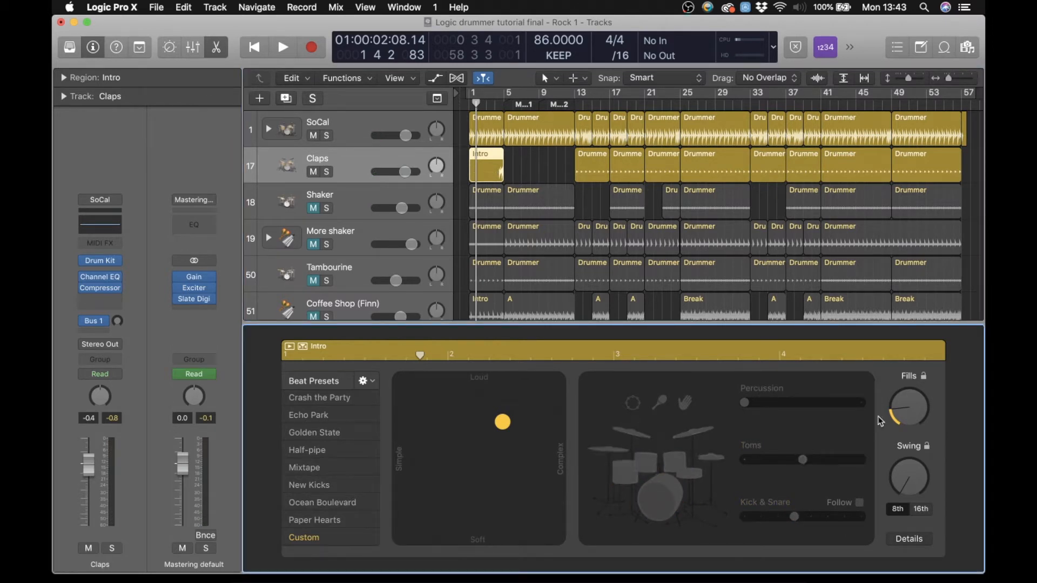
drag(894, 412, 899, 456)
click(683, 405)
Solo the Claps track and play the handclap pattern
click(327, 172)
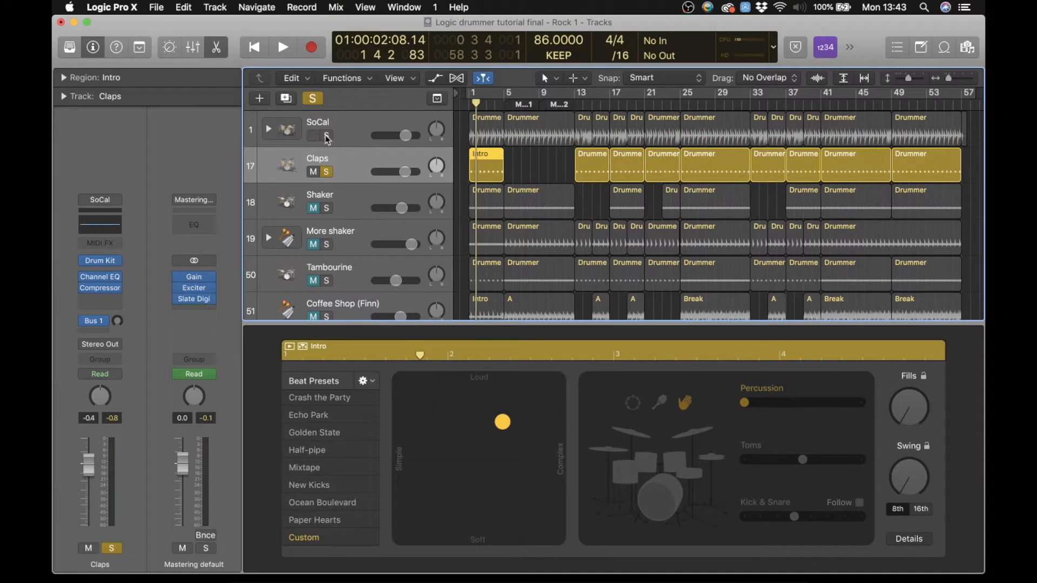
key(space)
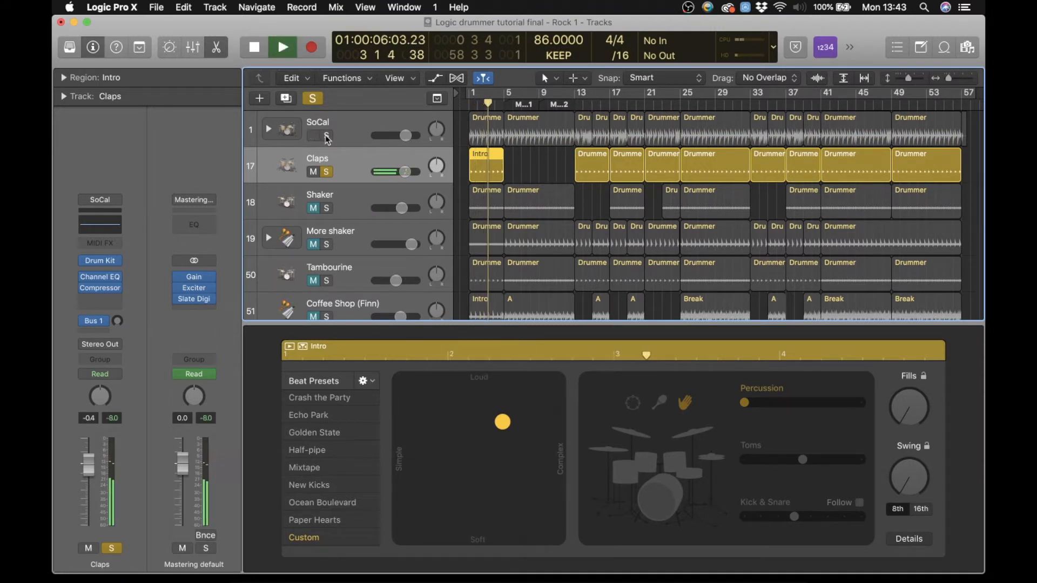
key(space)
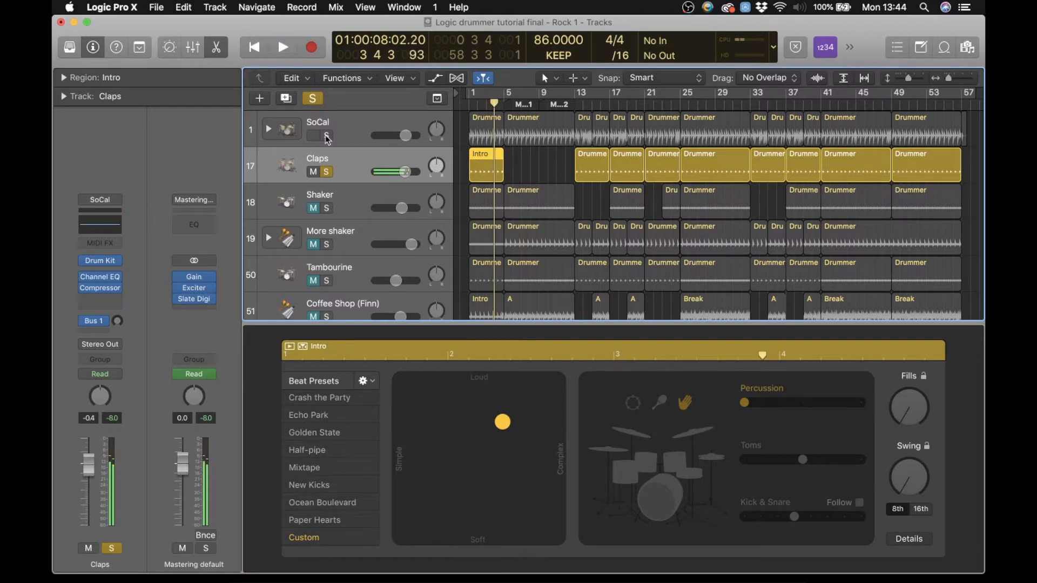
Solo the SoCal track as well and play both tracks with a cycle range over bars 1 to 5
mouse_move(100, 291)
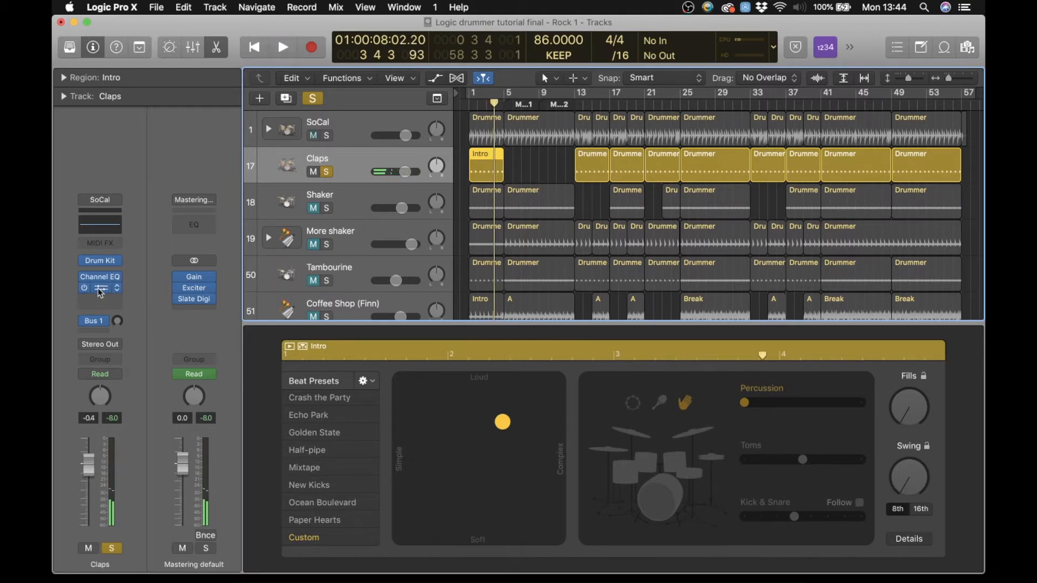
click(92, 291)
click(326, 136)
drag(471, 92, 501, 93)
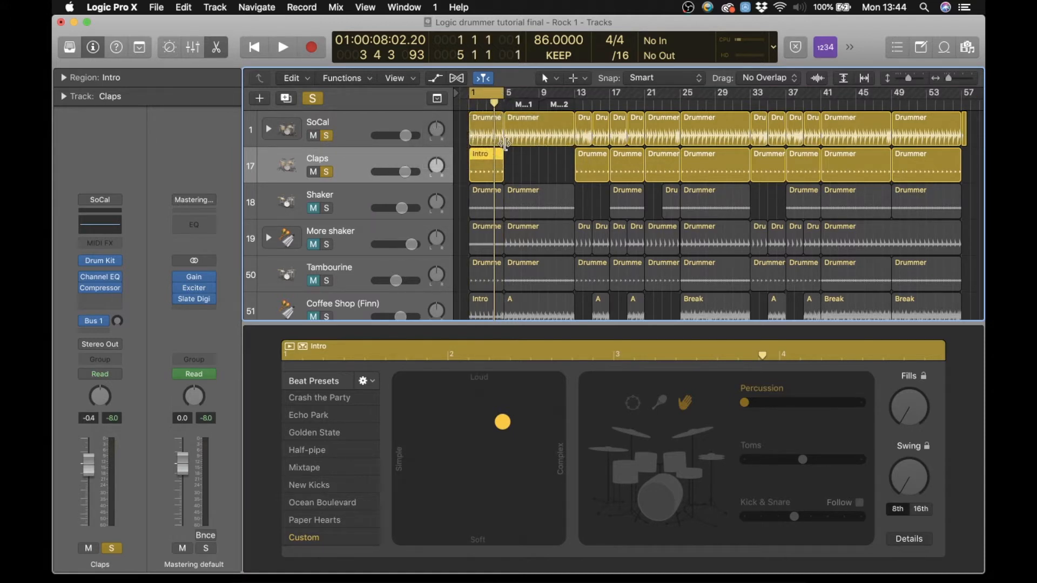
key(space)
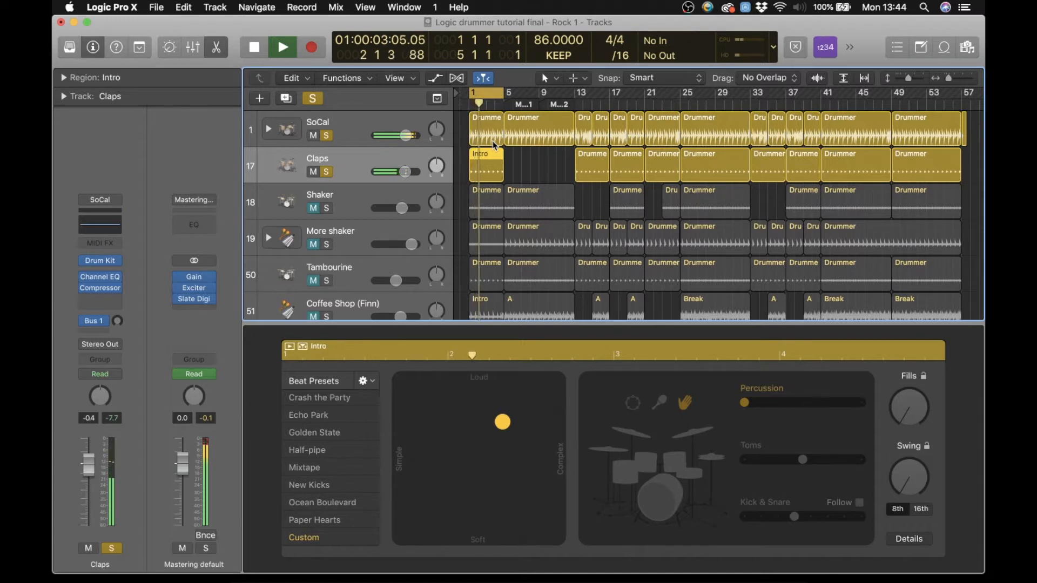
key(space)
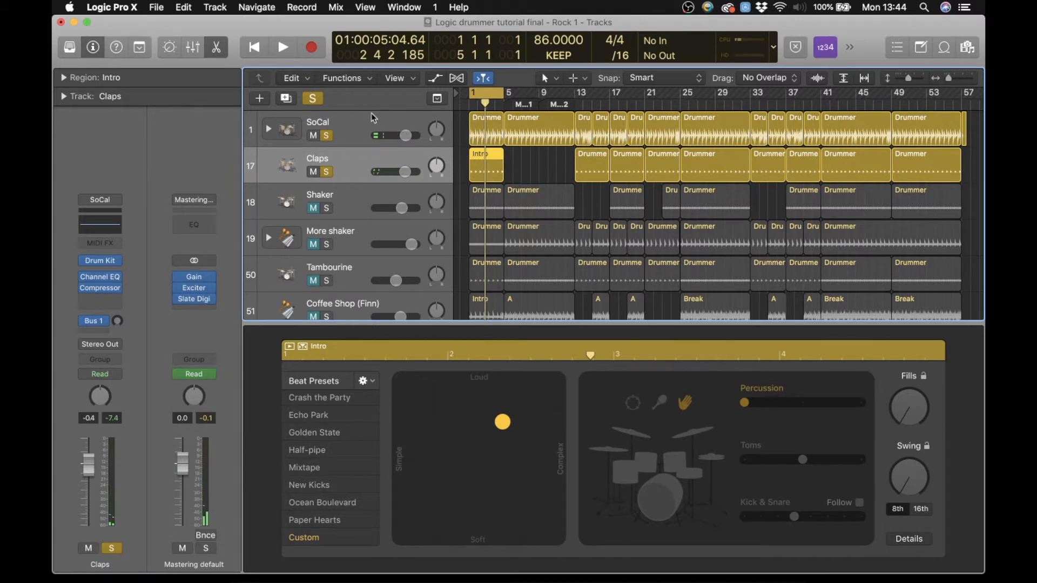
Copy the Intro region on the Claps track to bar 5 and extend the copy to bar 13
scroll(353, 195, down, 2)
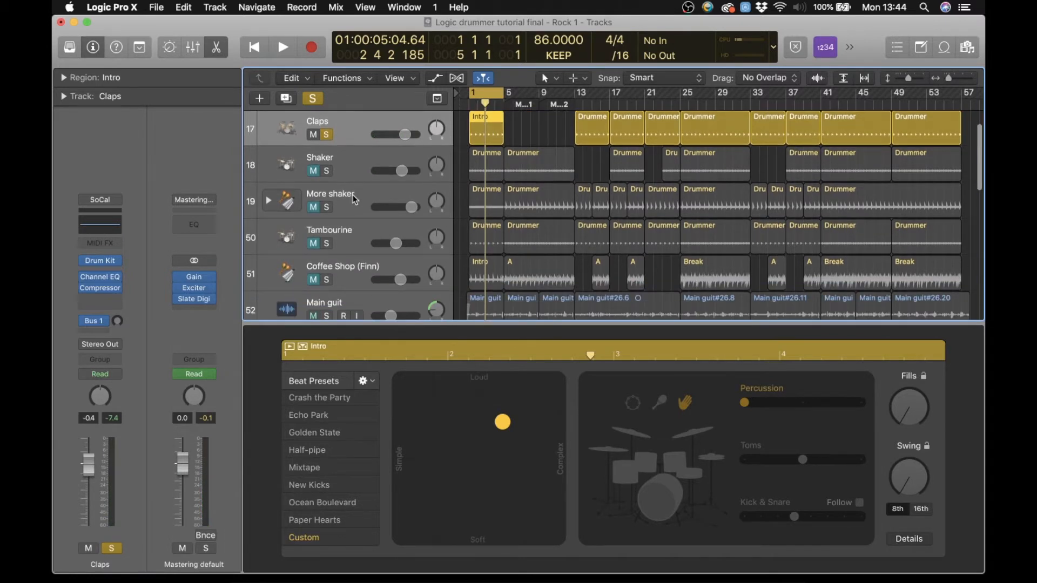
scroll(353, 195, up, 2)
scroll(352, 199, down, 1)
scroll(353, 199, up, 1)
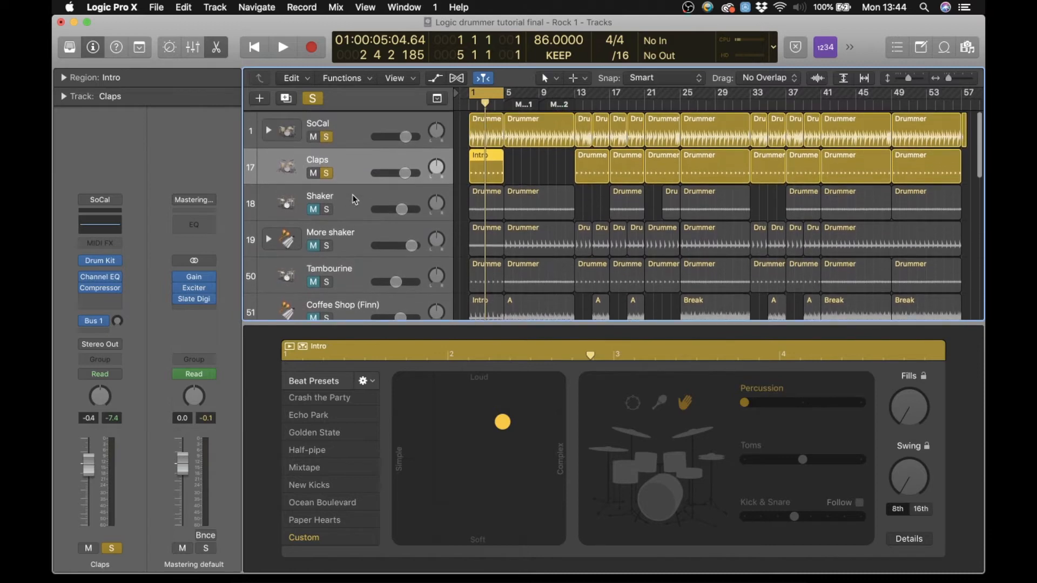
scroll(353, 195, down, 2)
scroll(352, 196, up, 1)
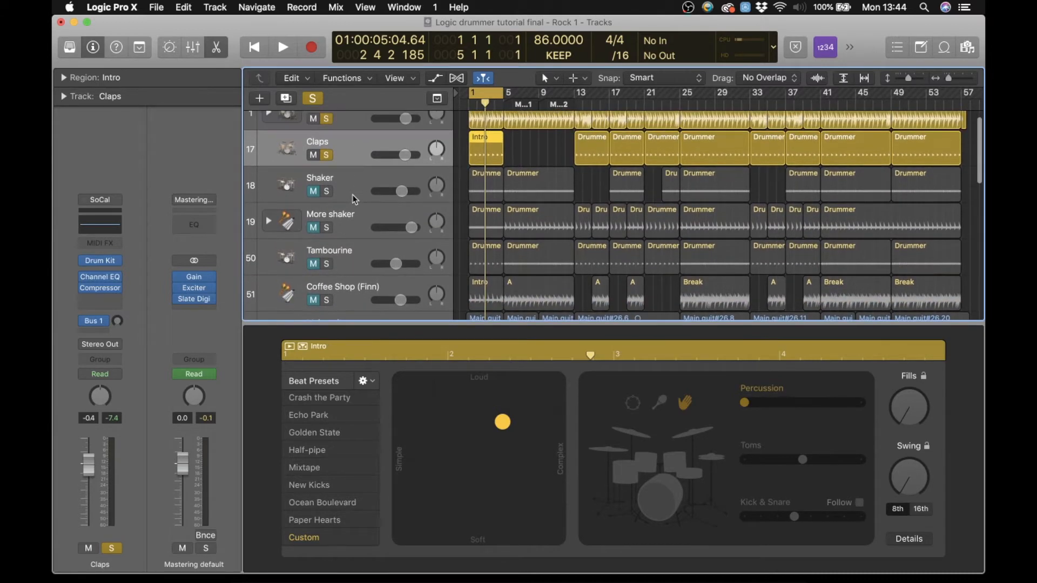
scroll(355, 199, up, 1)
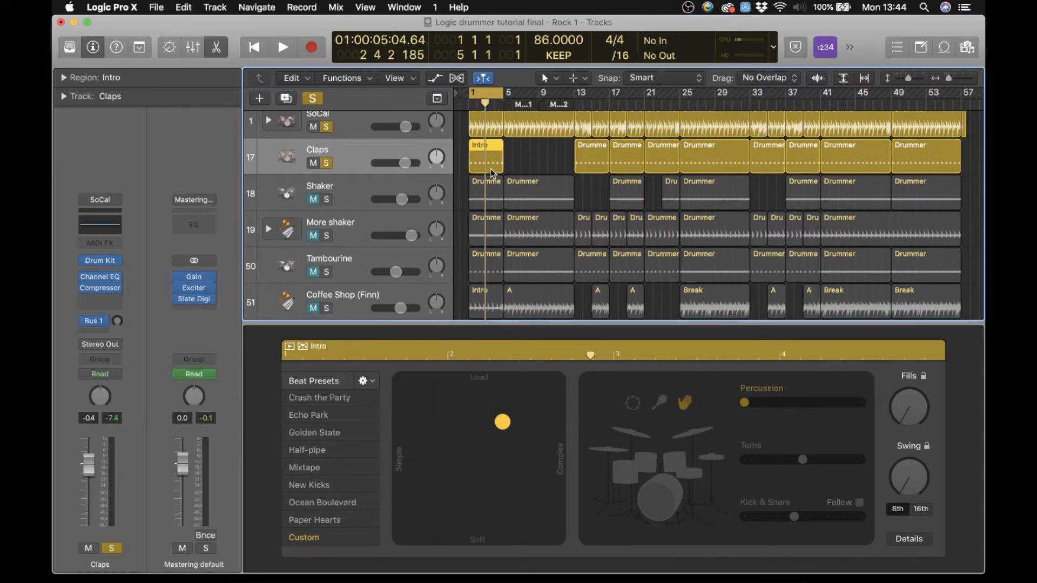
drag(489, 160, 573, 169)
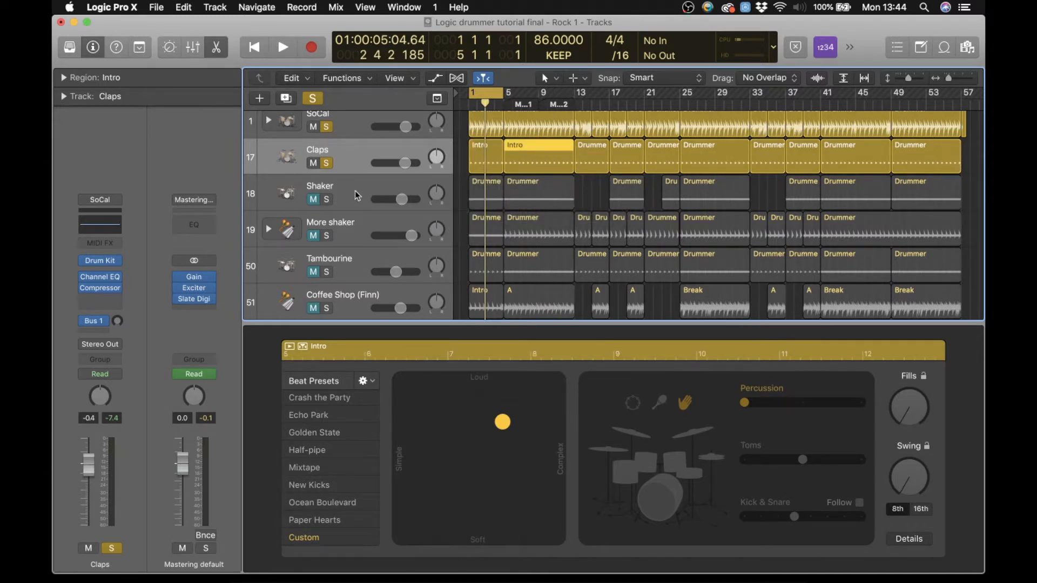
Try raising the Fills amount of the Claps track's Intro region at bar 1
click(483, 158)
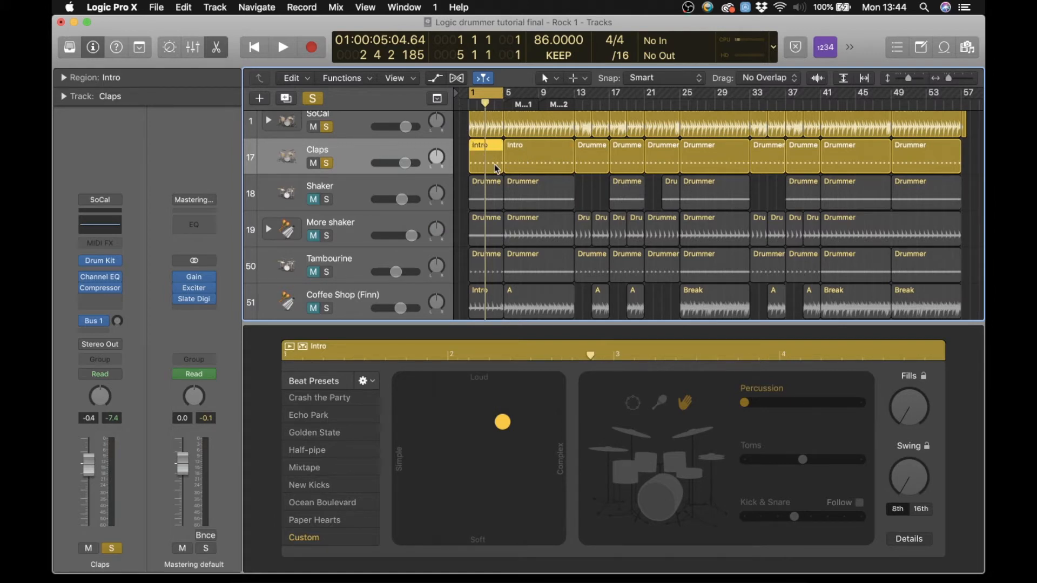
drag(918, 418, 916, 398)
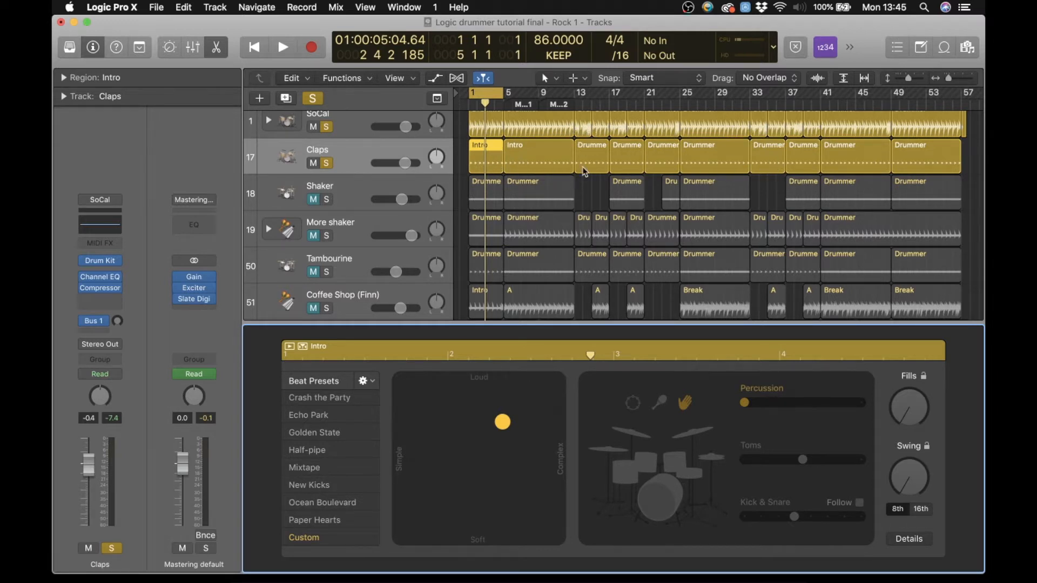
scroll(586, 163, up, 1)
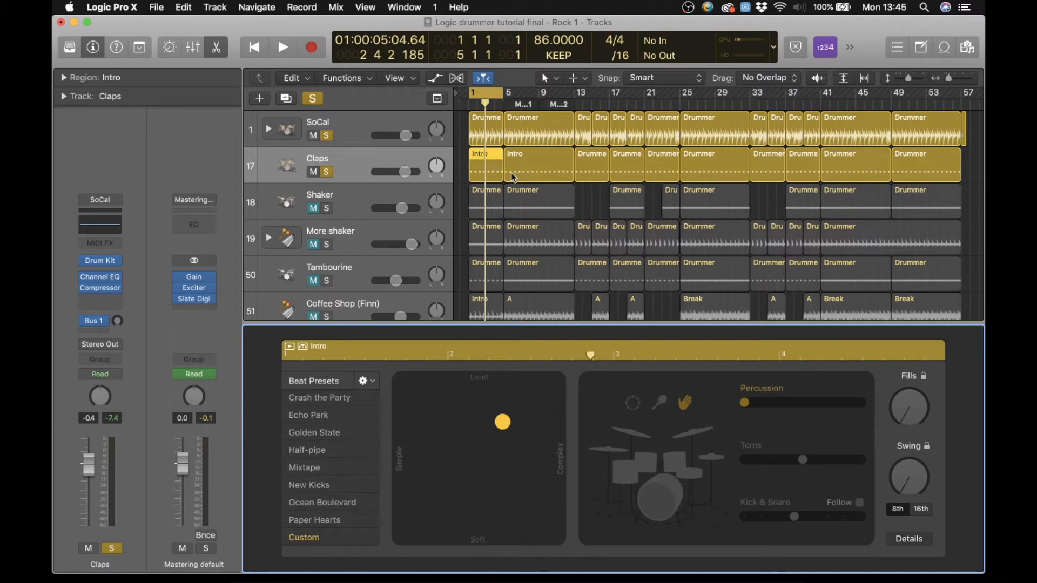
Try adding the kick and hi-hat to the Shaker track's first region, and switch them off again
mouse_move(215, 303)
click(359, 204)
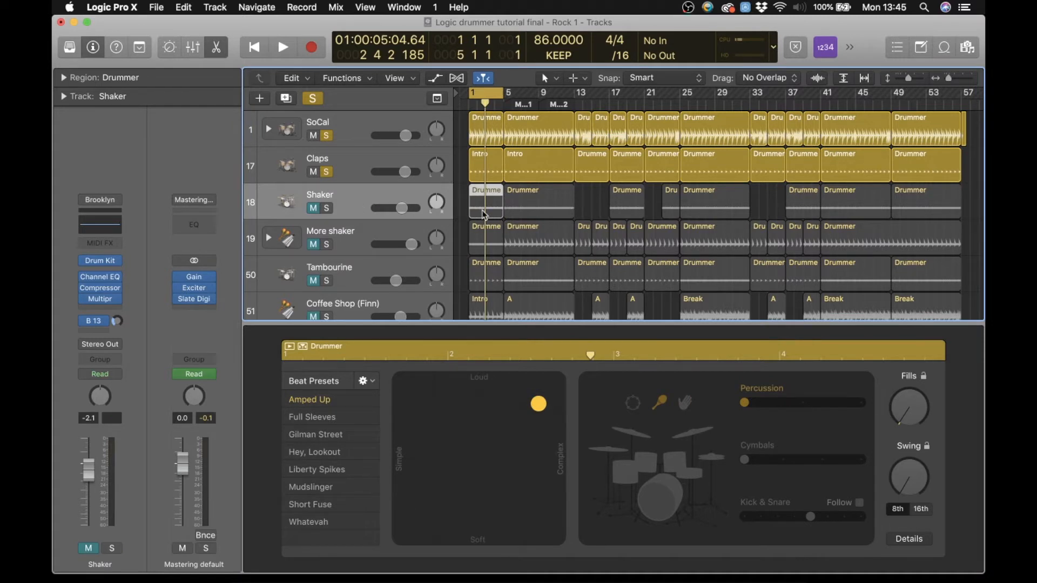
click(659, 496)
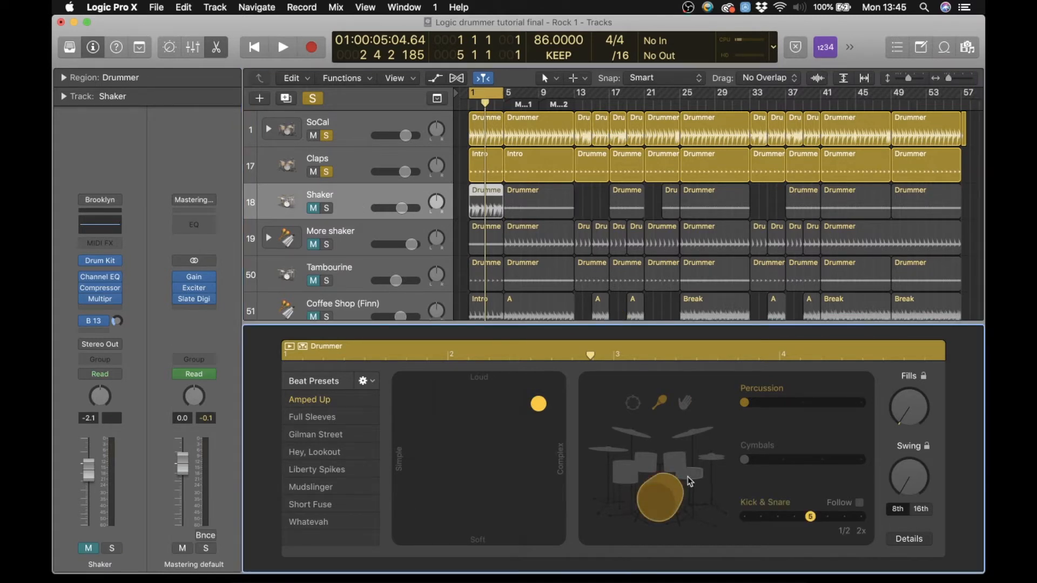
click(708, 457)
click(710, 459)
click(660, 496)
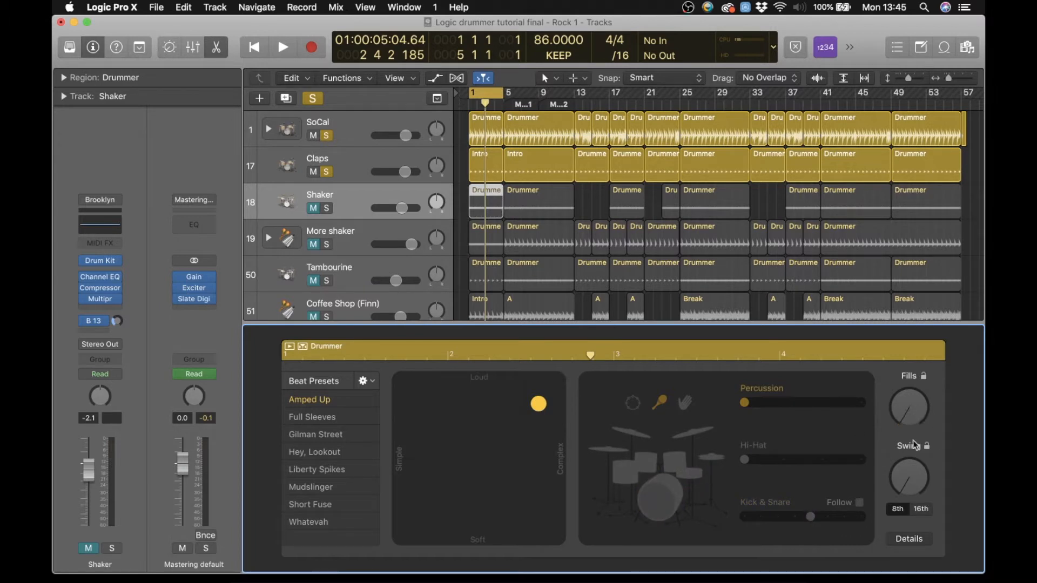
Unmute the Shaker track and play it soloed, with the solos on the Claps and SoCal tracks removed
click(312, 208)
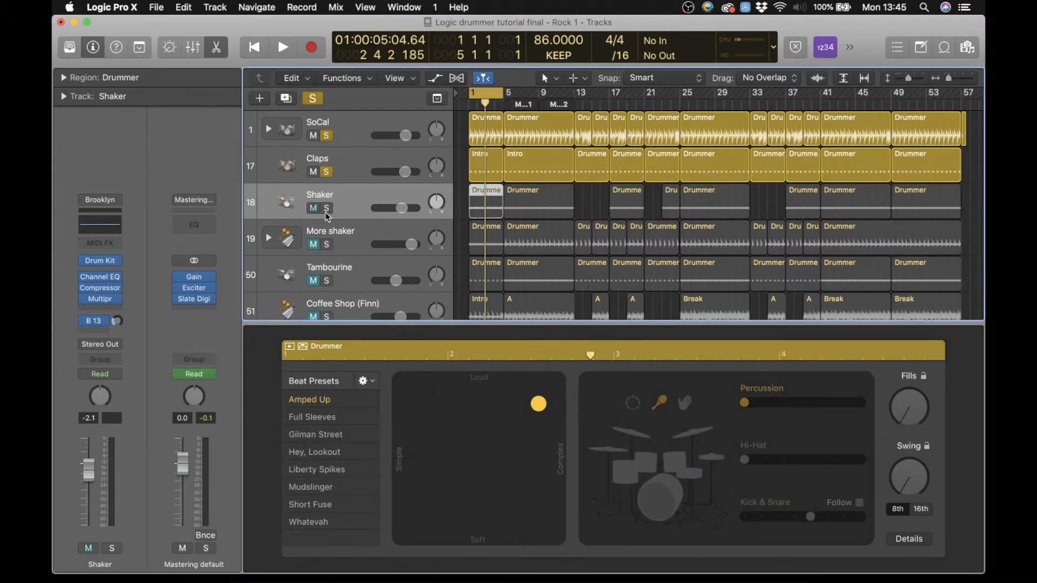
click(326, 209)
click(326, 171)
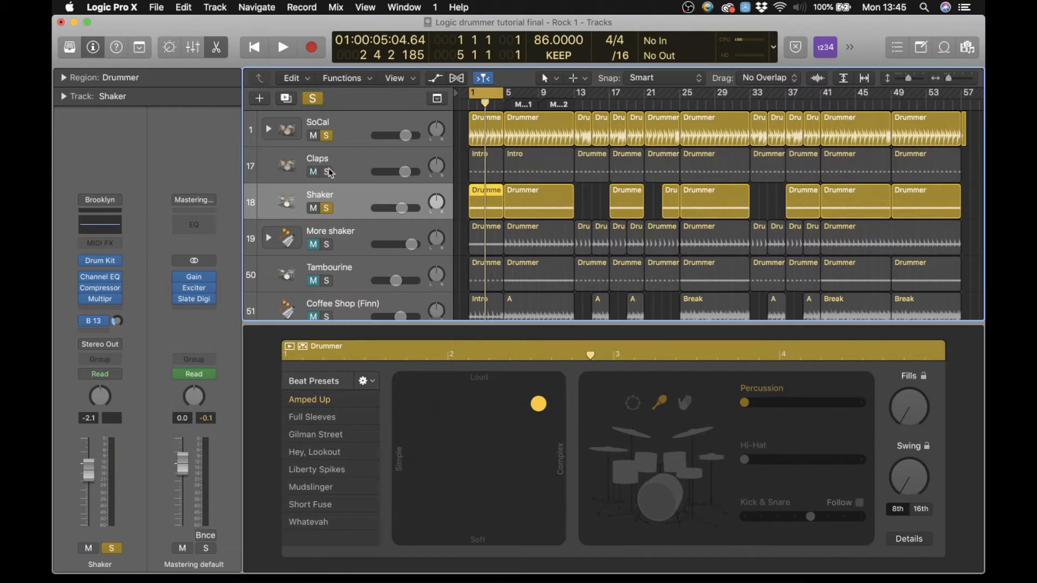
click(326, 136)
key(space)
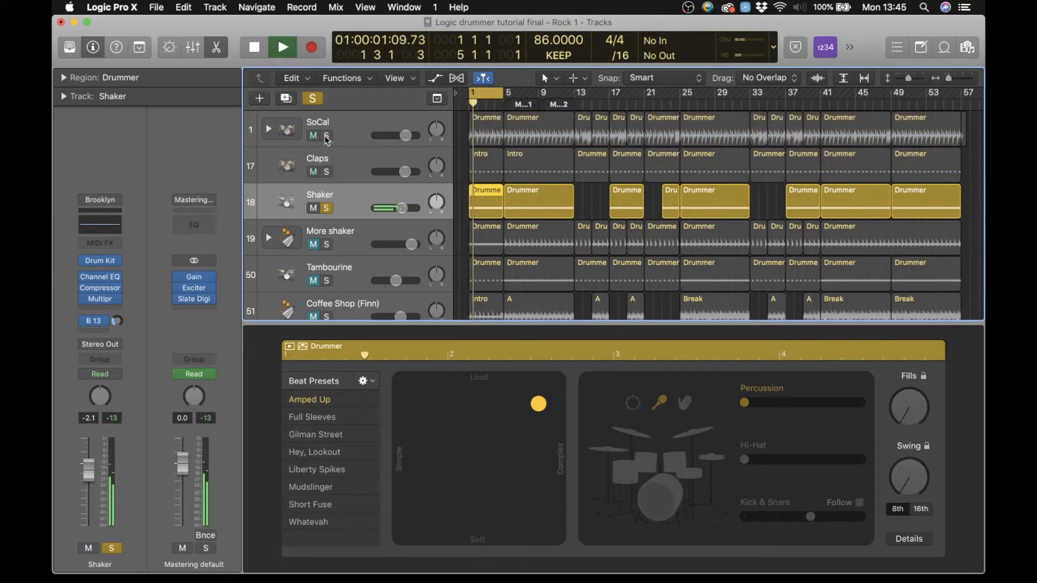
click(326, 209)
key(space)
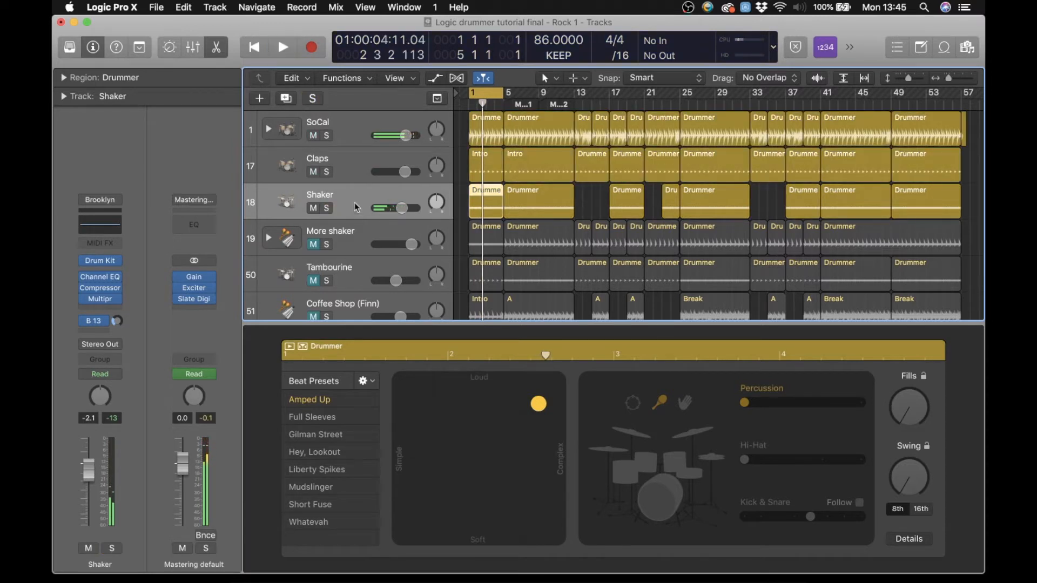
Move the Tambourine track directly below the Shaker track and unmute it
drag(345, 257, 347, 233)
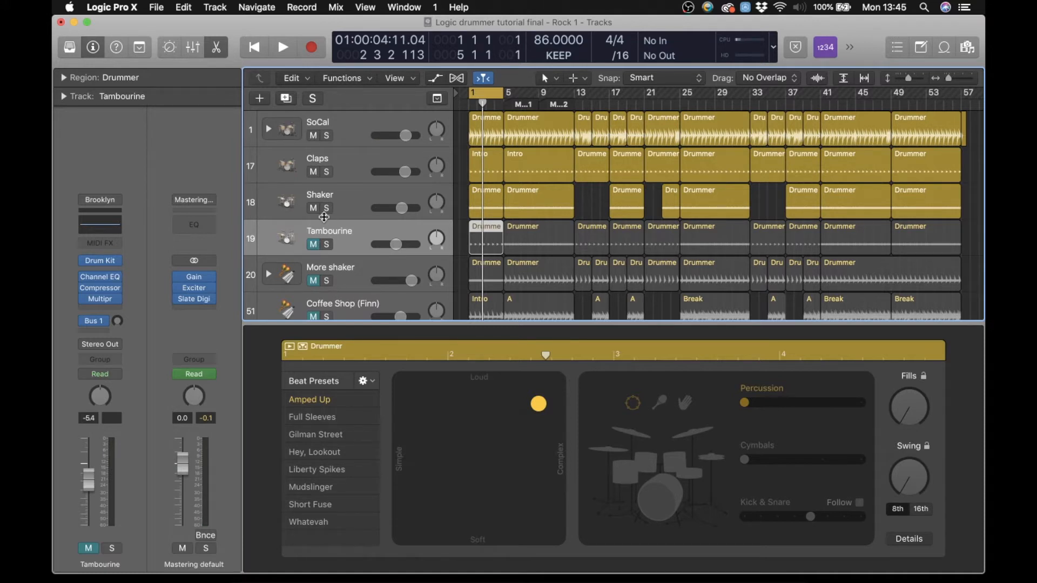
click(313, 245)
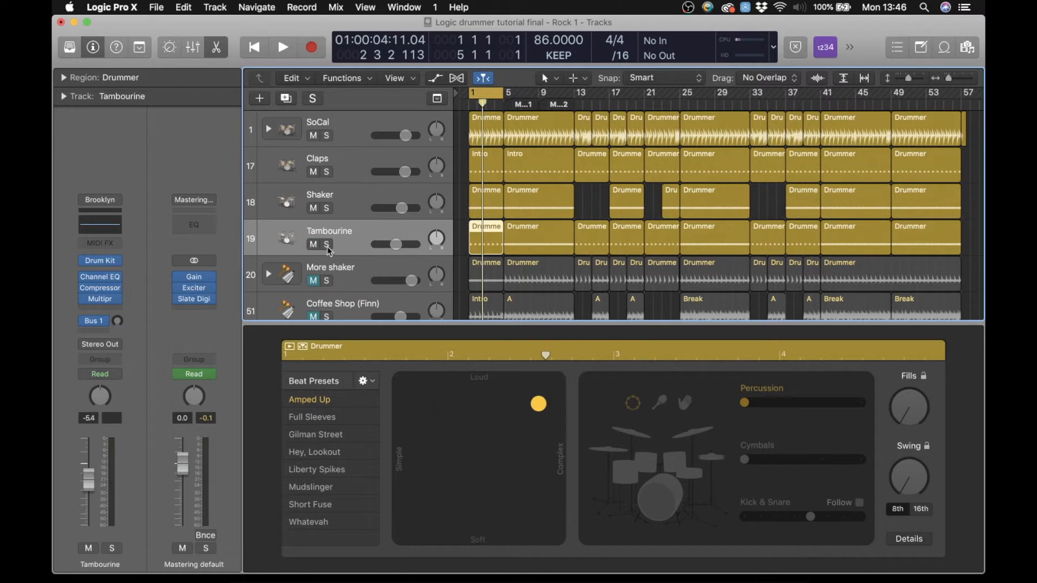
Solo the Tambourine track and play its pattern from the start of the song
click(327, 244)
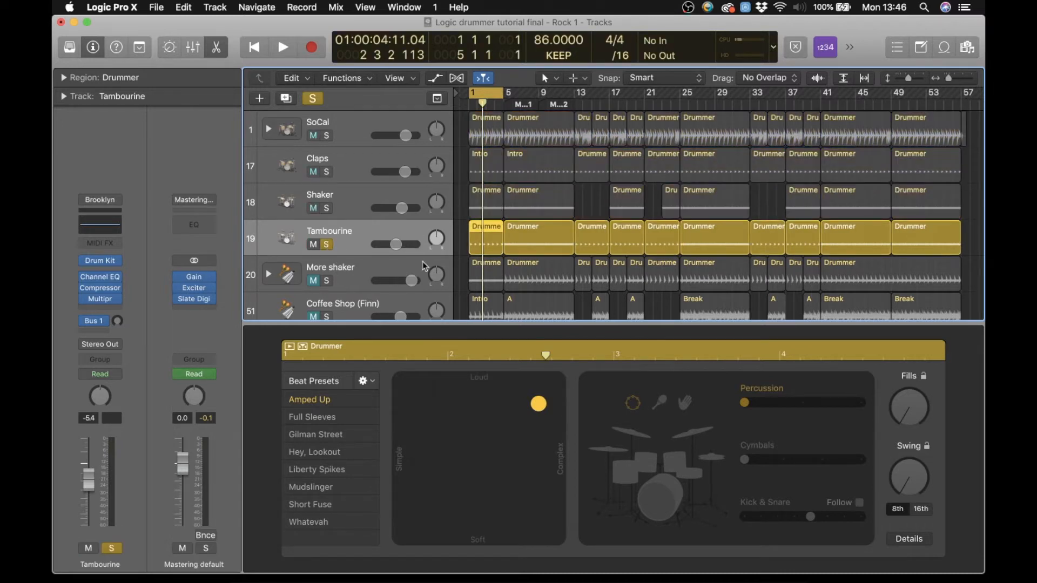
key(Return)
key(space)
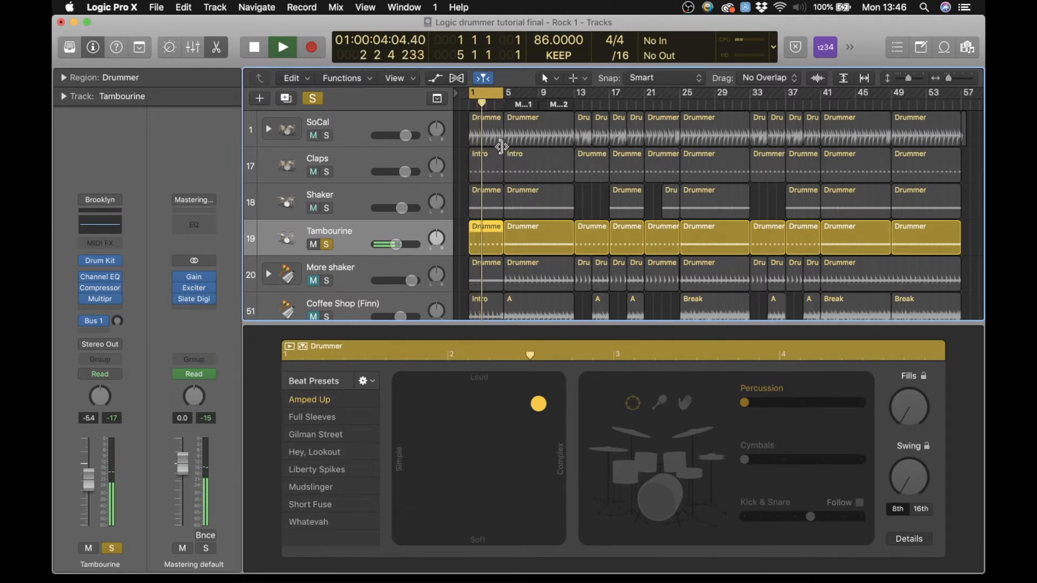
key(space)
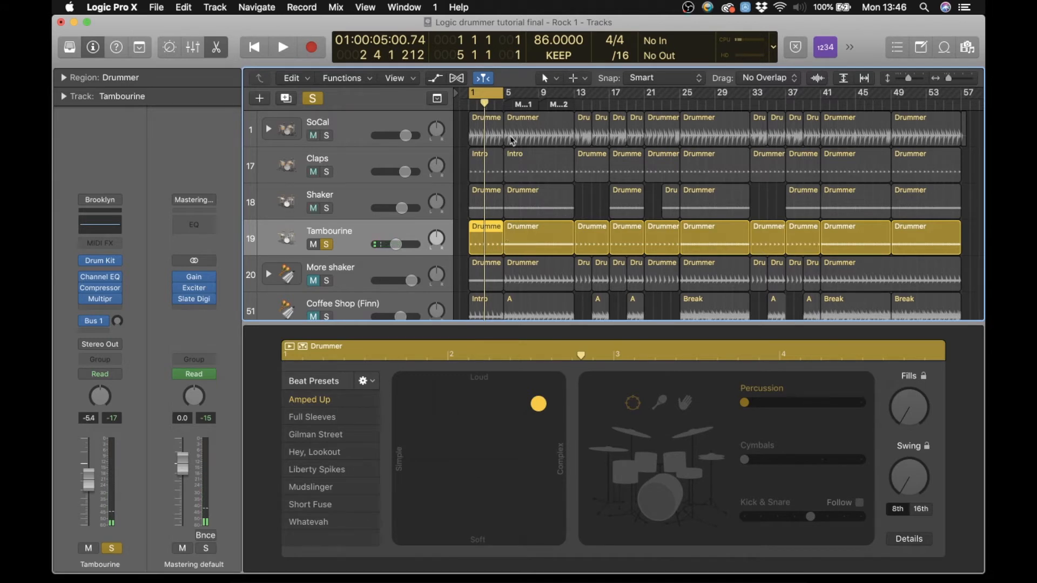
Turn off the cycle range and play the SoCal, Claps, Shaker and Tambourine tracks soloed together
click(496, 96)
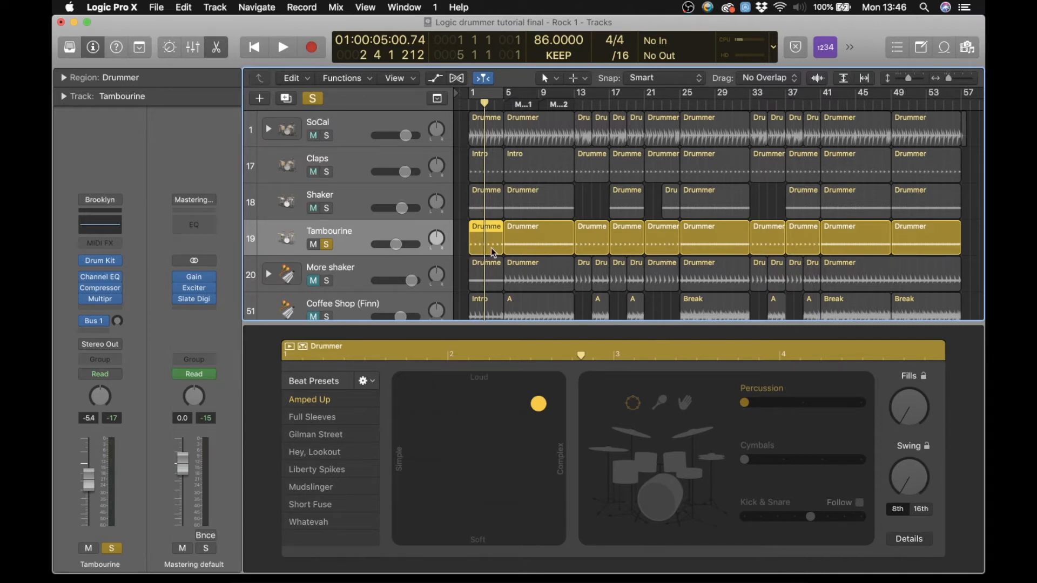
click(529, 237)
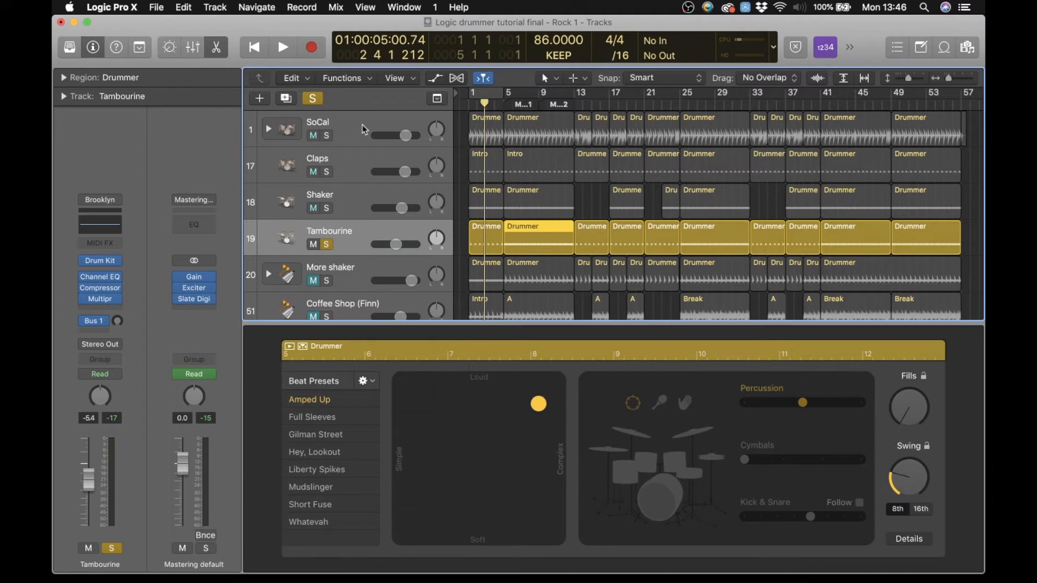
drag(329, 197, 331, 195)
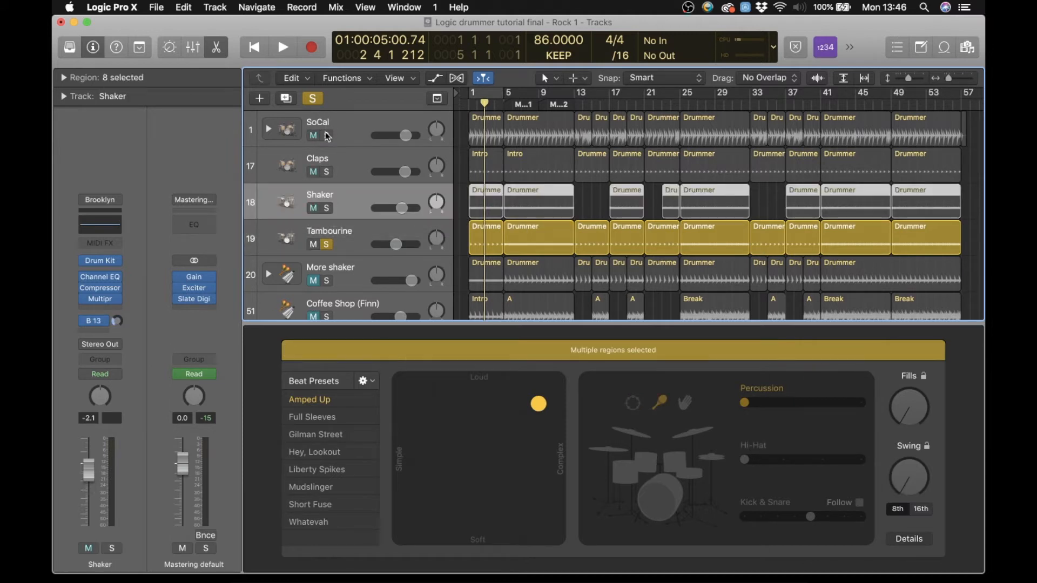
drag(326, 135, 326, 206)
key(space)
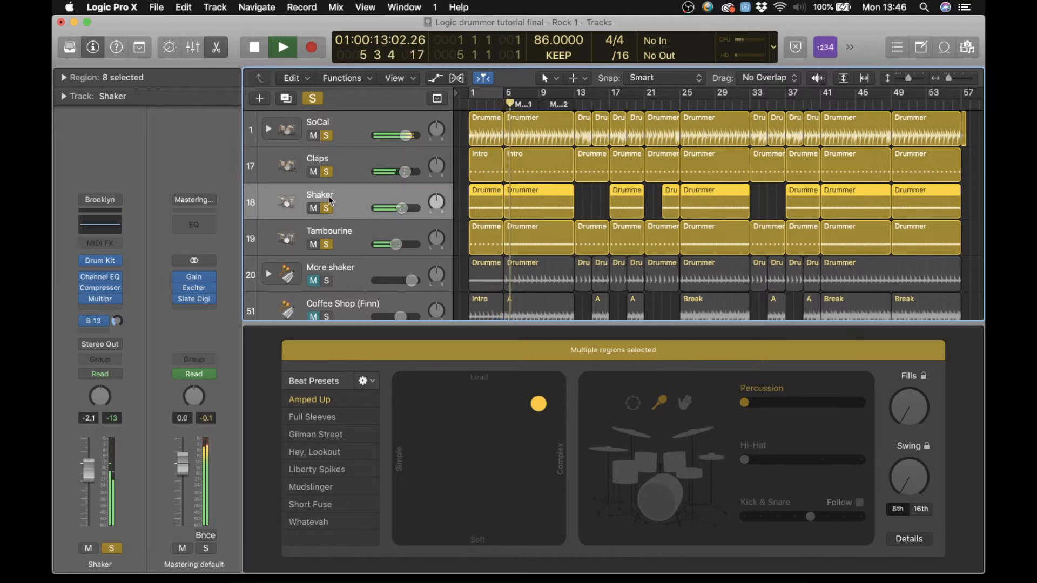
Compare the Tambourine alone with all four layered tracks during playback, and remove every solo after stopping
drag(326, 136, 329, 206)
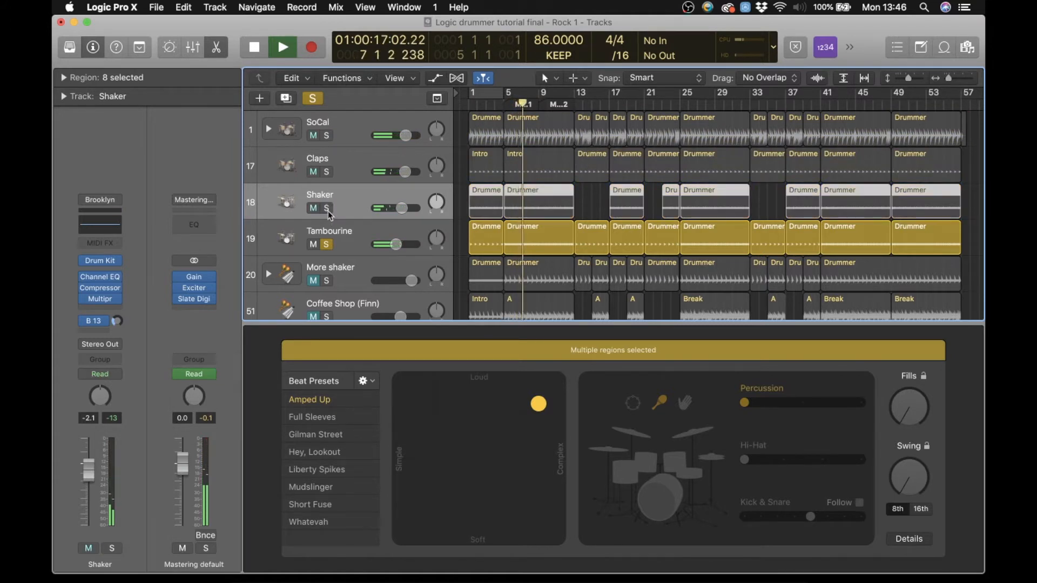
drag(328, 207, 328, 137)
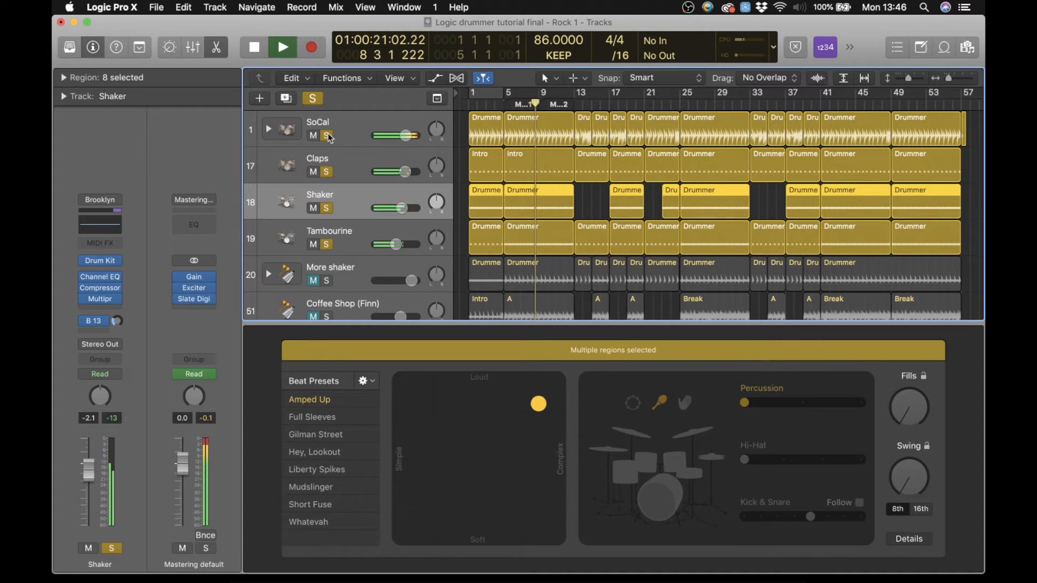
key(space)
drag(328, 137, 332, 236)
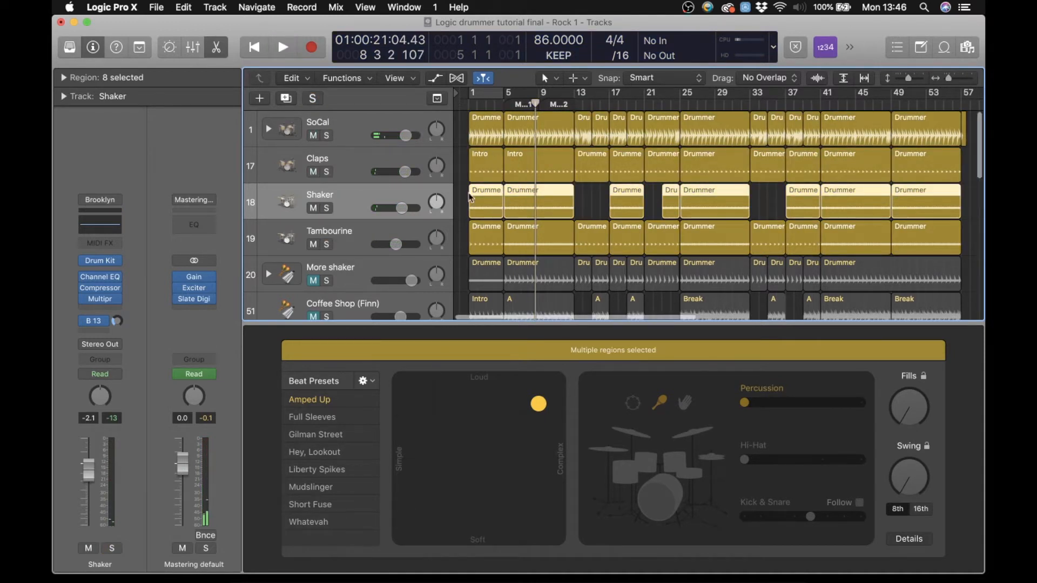
Select the More shaker track and show its drummer and producer kit in the Library
scroll(347, 233, down, 3)
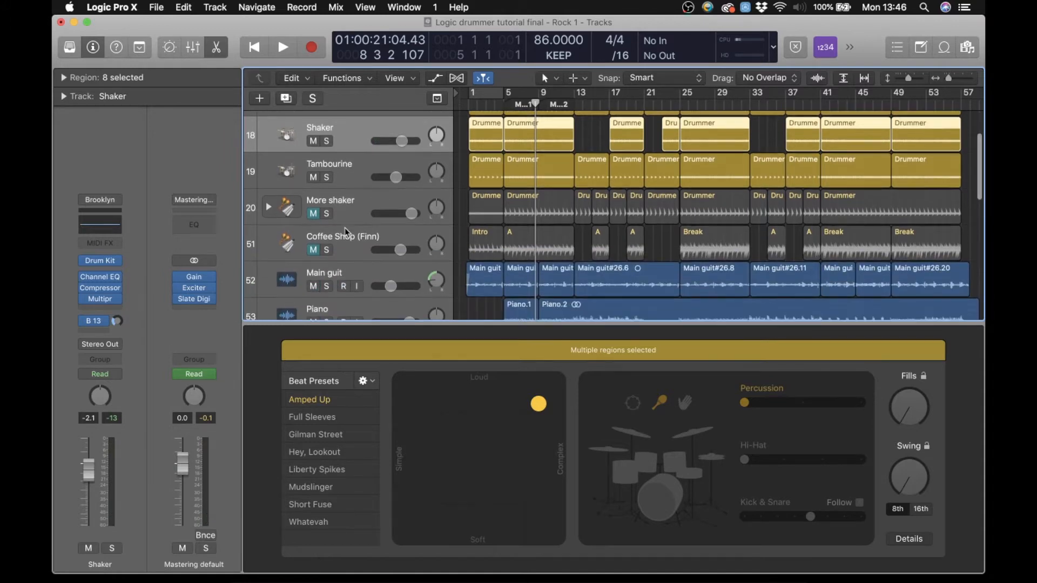
scroll(345, 229, up, 2)
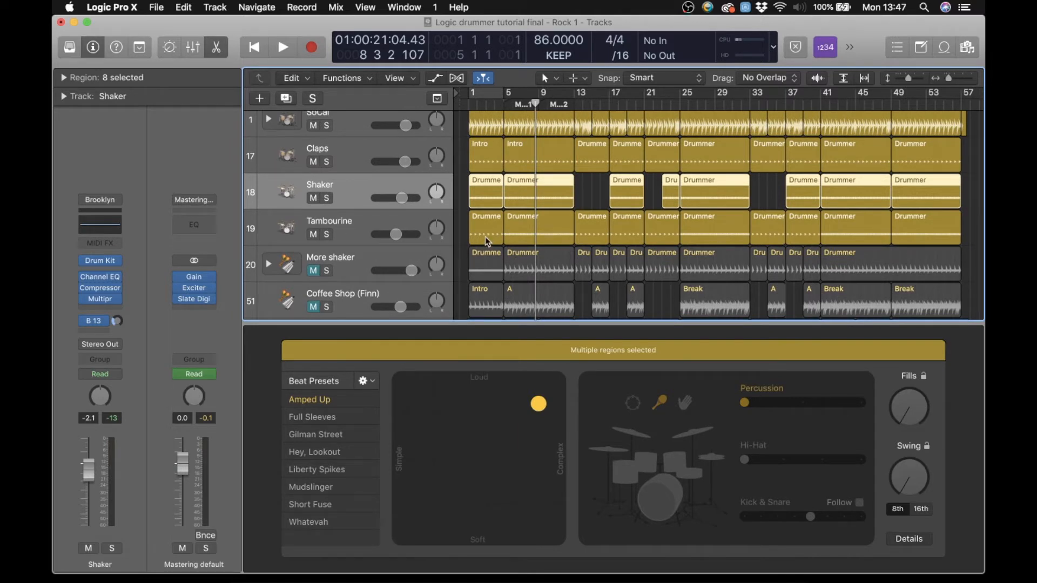
click(337, 251)
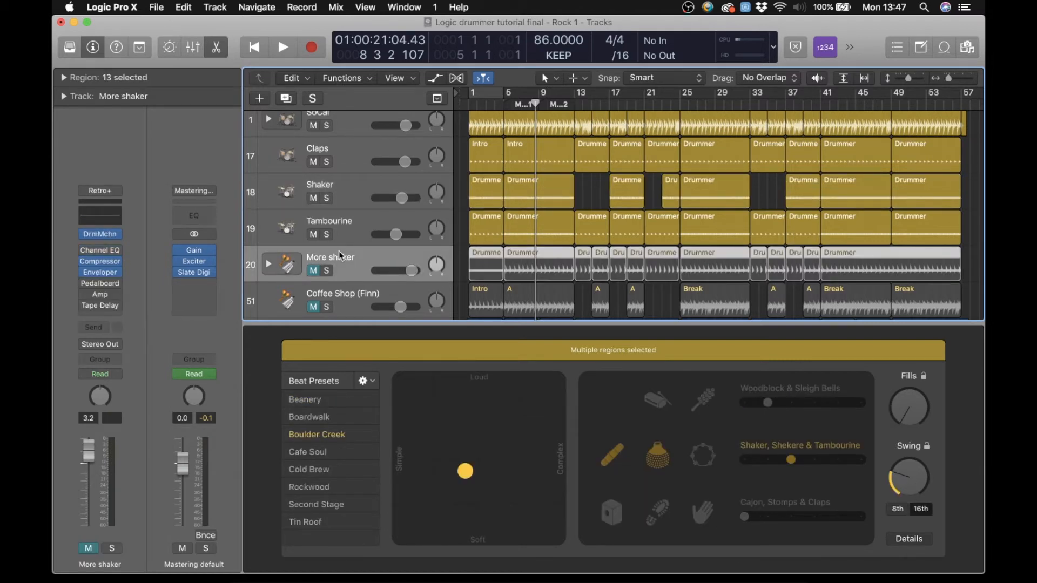
key(y)
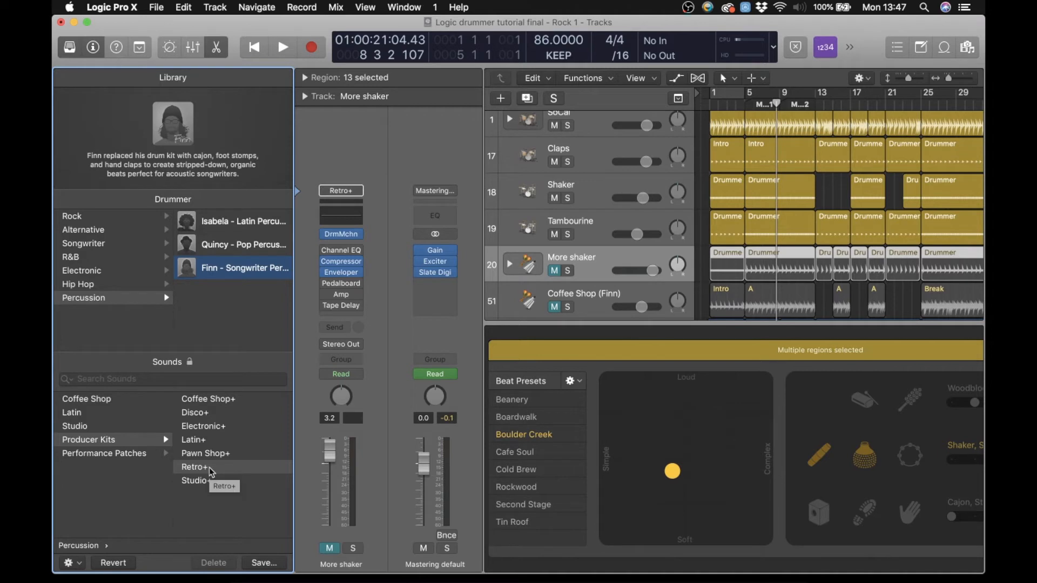
Solo the More shaker track and play it with a cycle range over bars 5 to 13
click(568, 271)
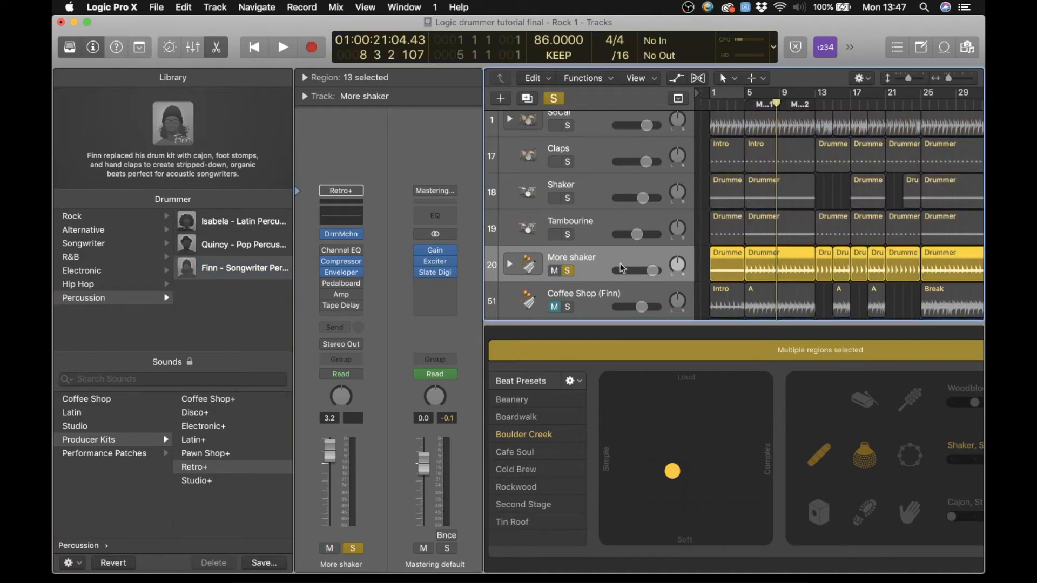
click(744, 104)
key(space)
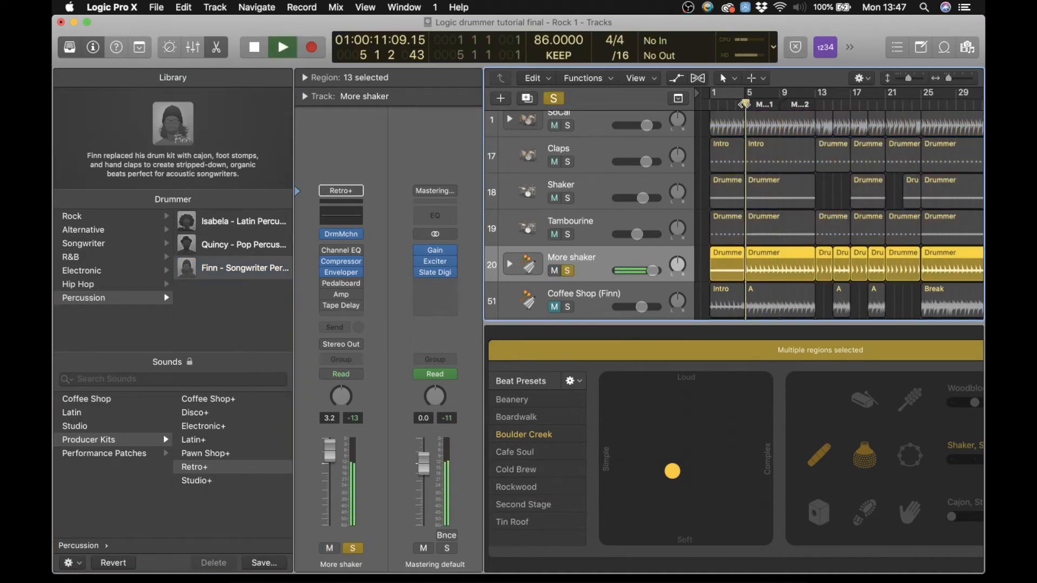
drag(748, 104, 814, 105)
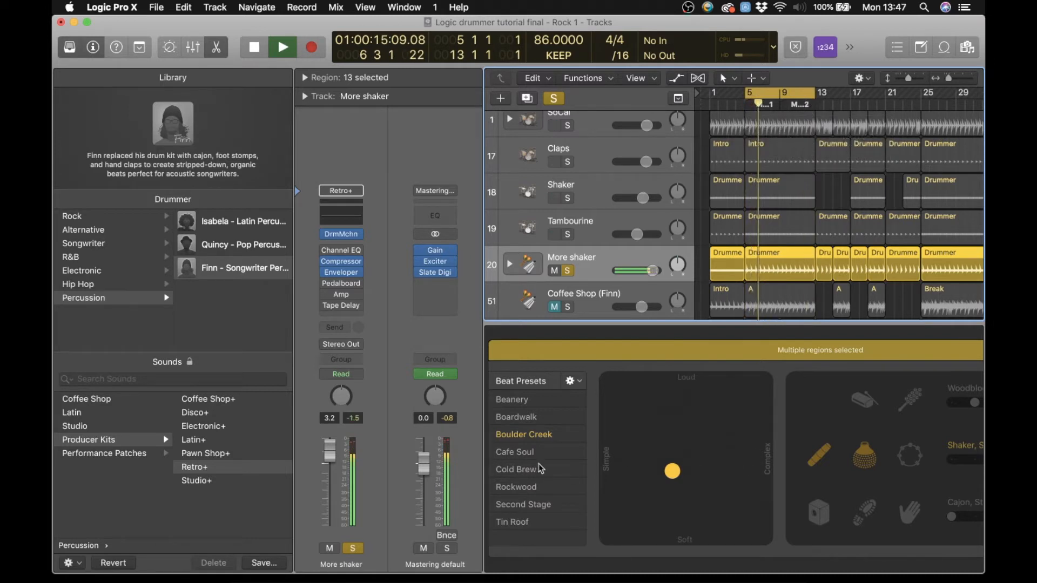
scroll(611, 472, right, 5)
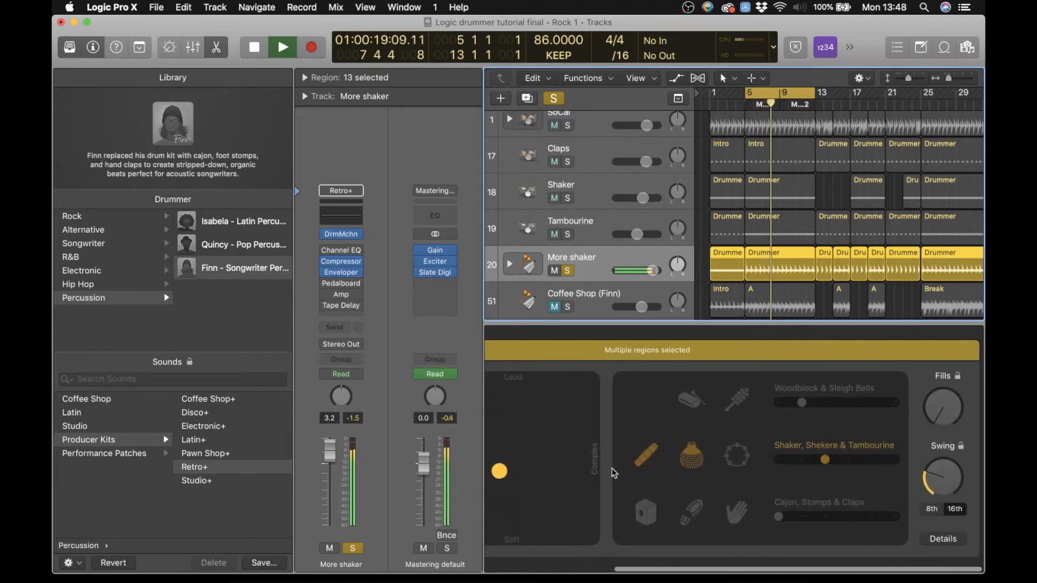
key(space)
scroll(655, 496, left, 3)
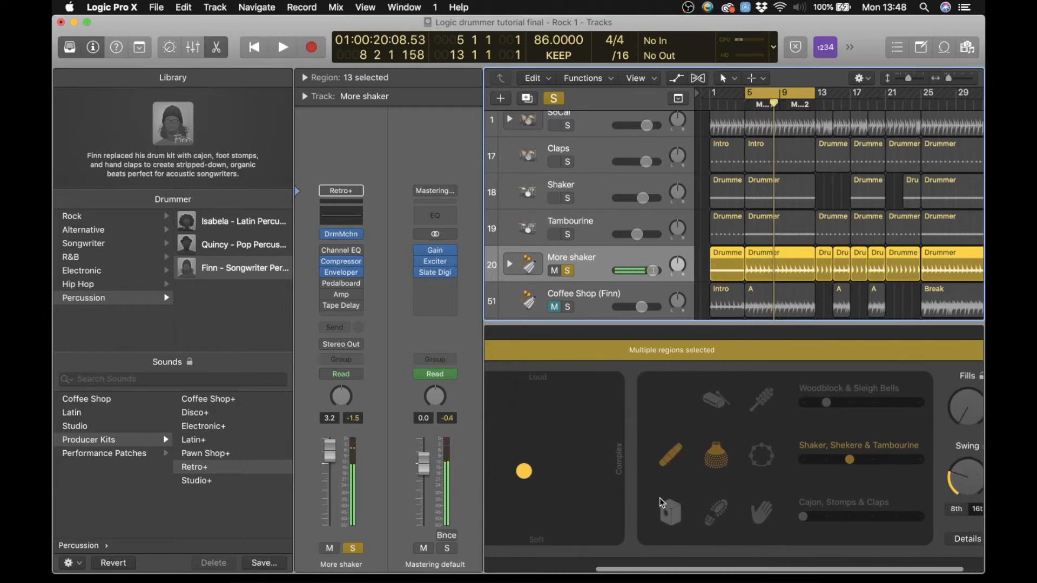
Check the More shaker track's producer kit in the Library once more and leave the Library hidden
key(y)
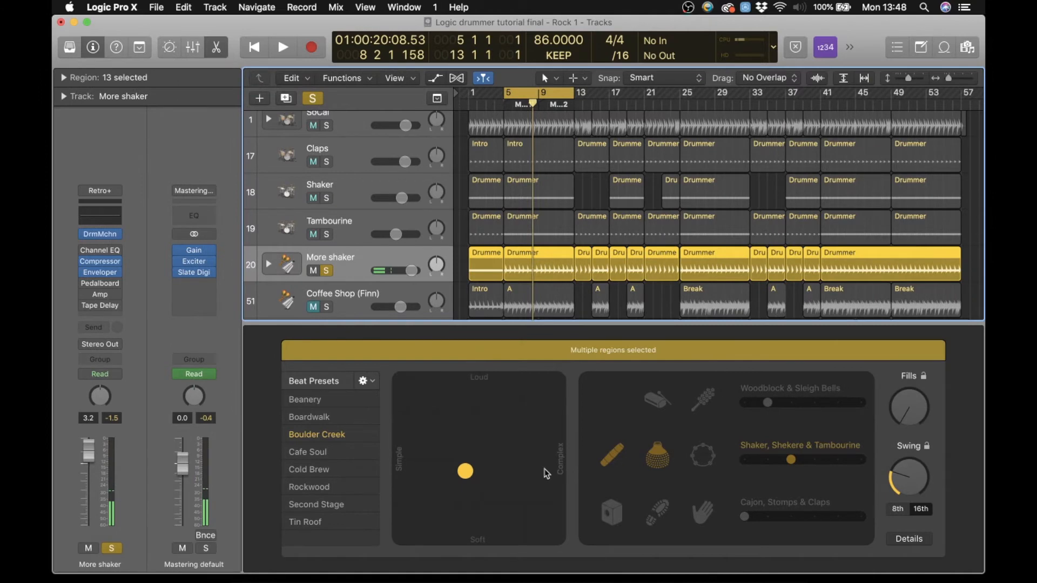
key(y)
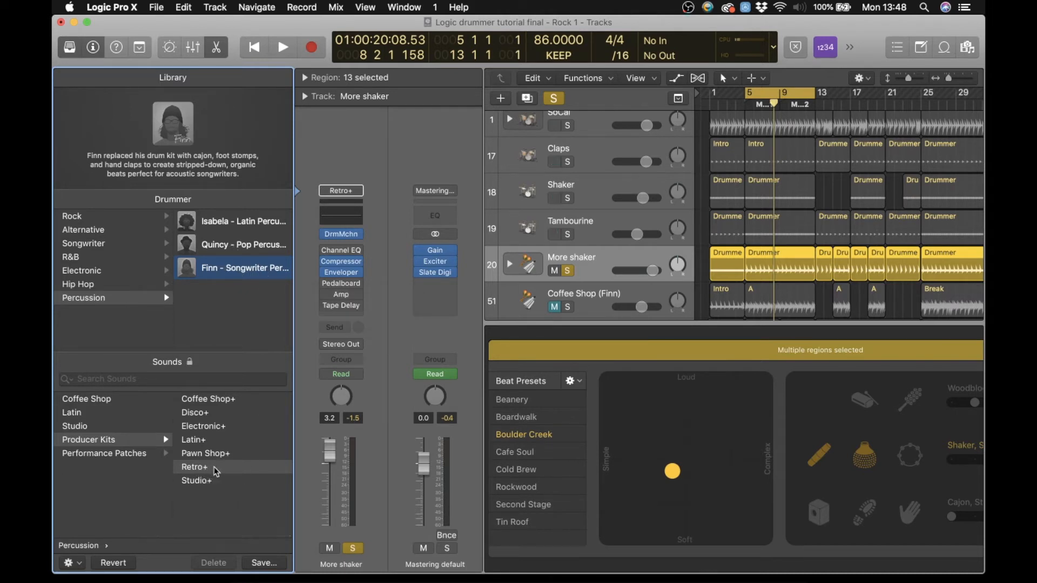
key(y)
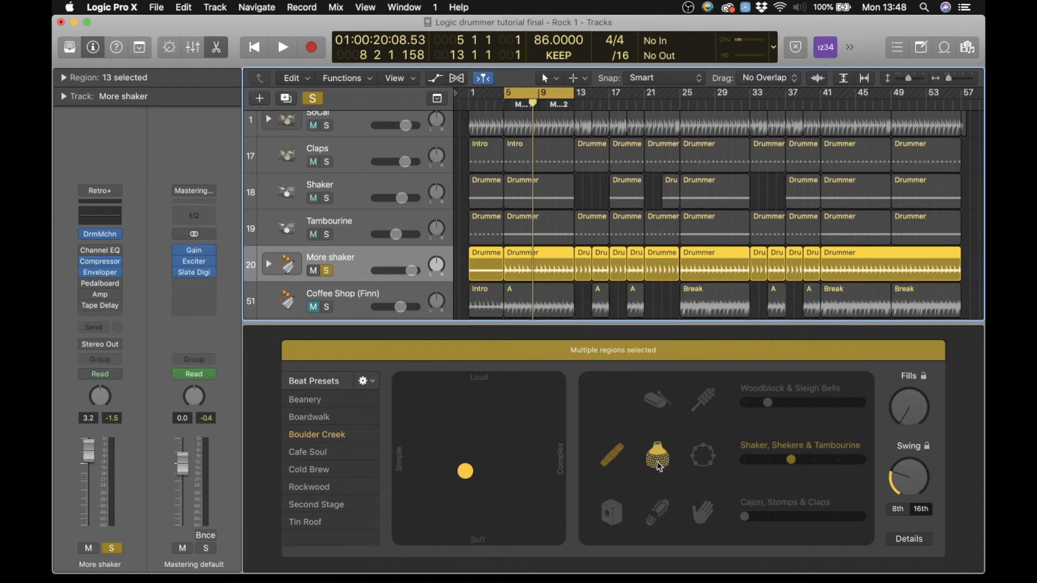
Add stomps to all regions of the More shaker track and play the pattern briefly
mouse_move(776, 468)
click(660, 511)
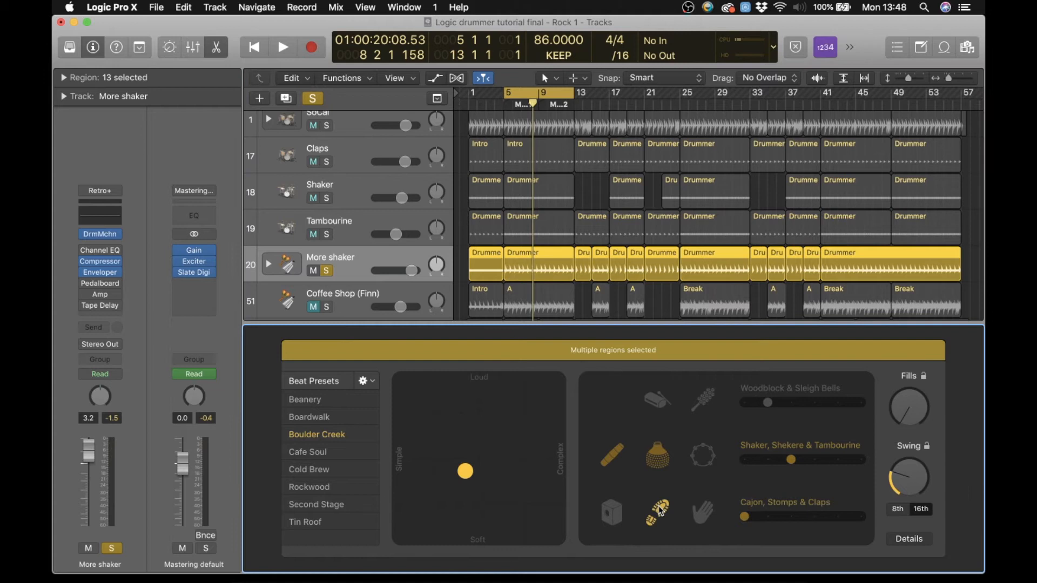
key(space)
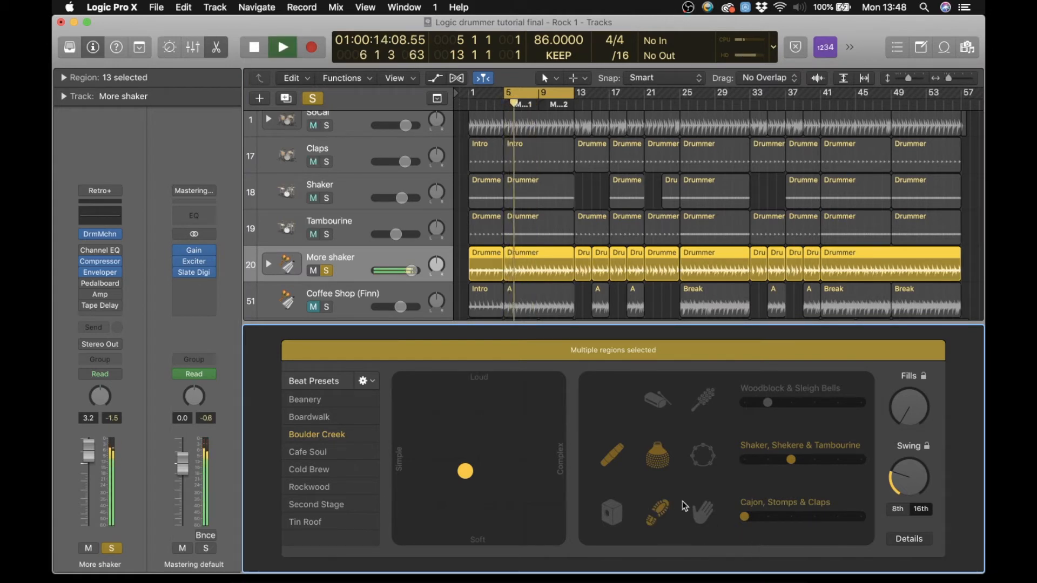
key(space)
Set the Cajon, Stomps & Claps variation of the More shaker regions to 2 and play them
mouse_move(769, 519)
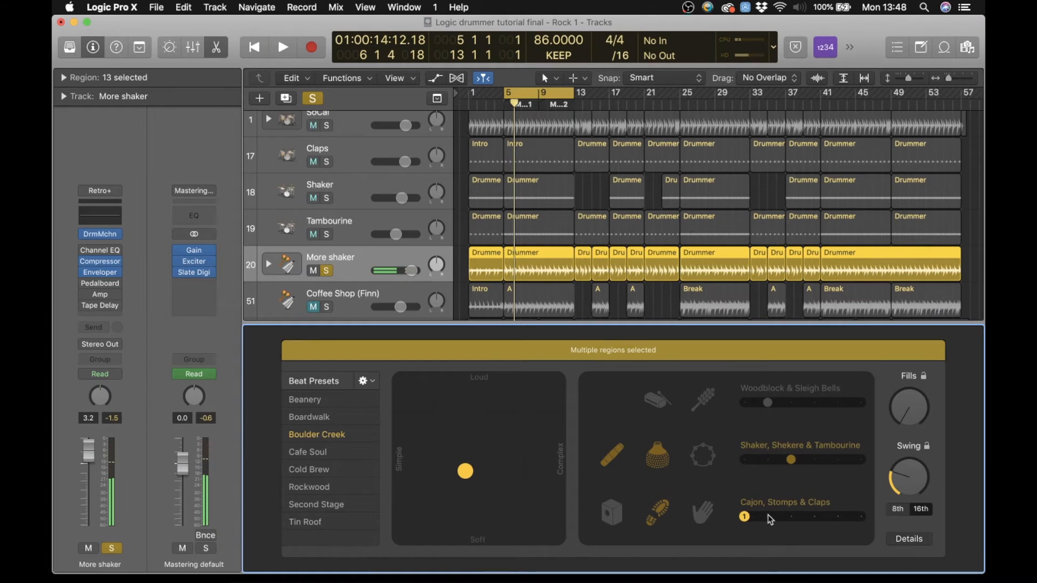
click(770, 518)
key(space)
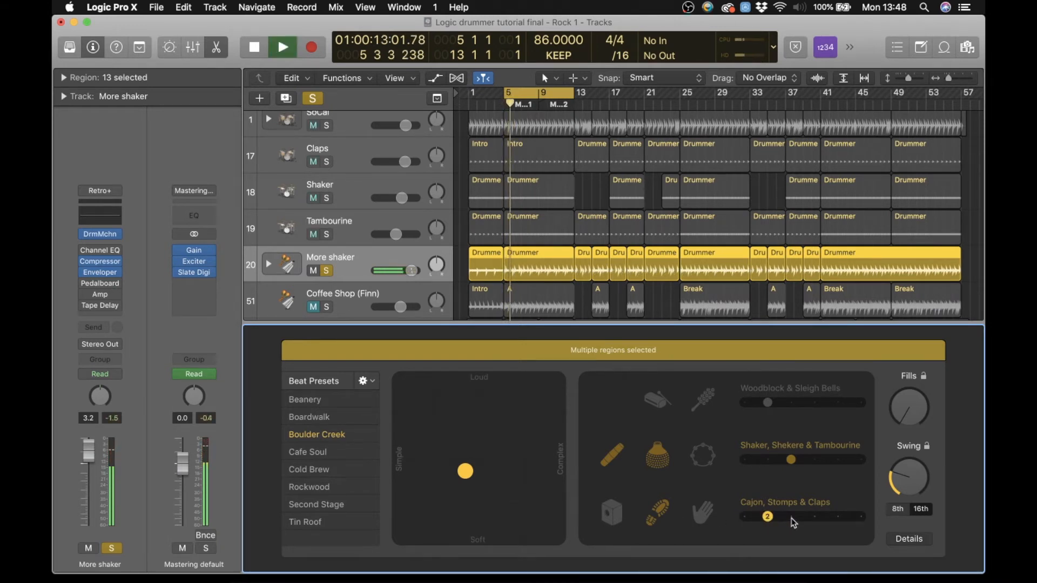
Audition Cajon, Stomps & Claps variations 3, 4 and 1 on the More shaker regions, then stop playback and turn the stomps off
click(792, 517)
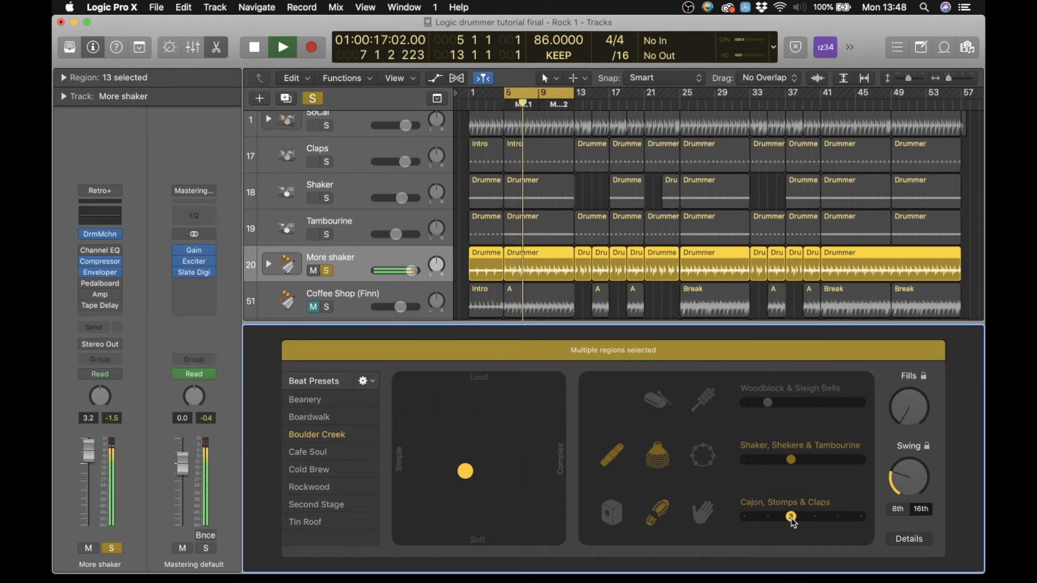
click(815, 517)
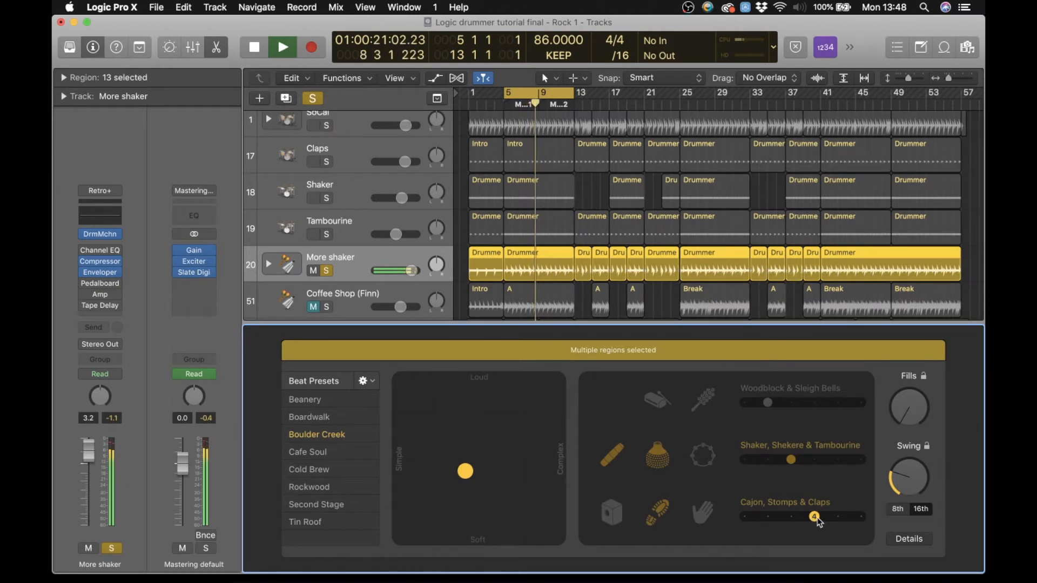
click(744, 516)
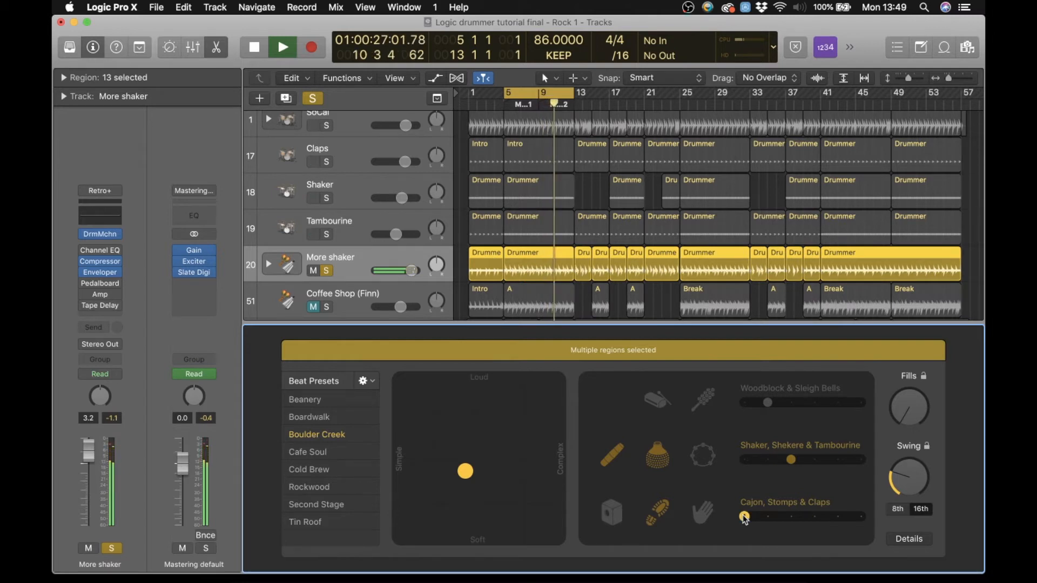
key(space)
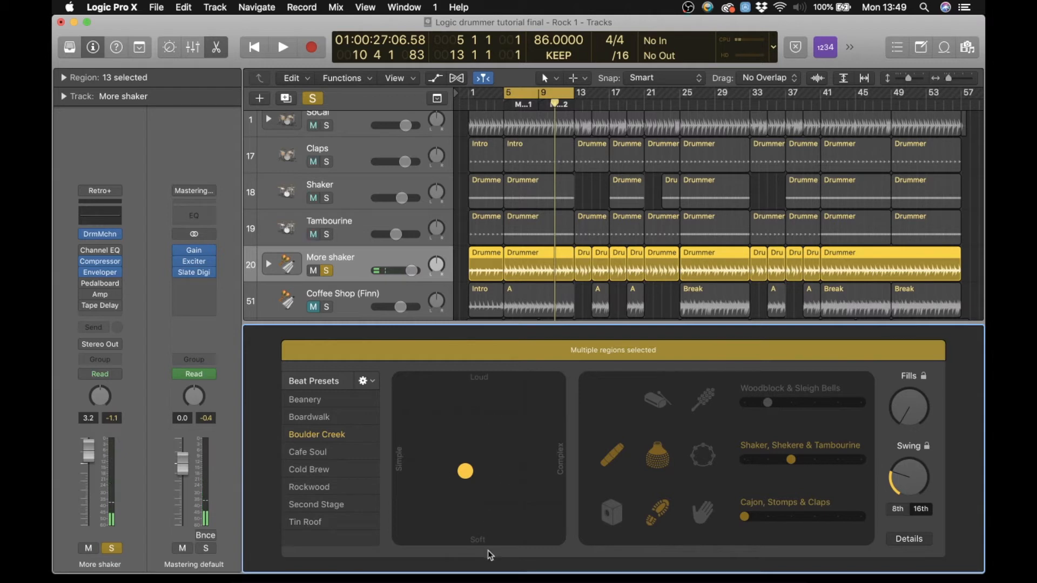
click(667, 523)
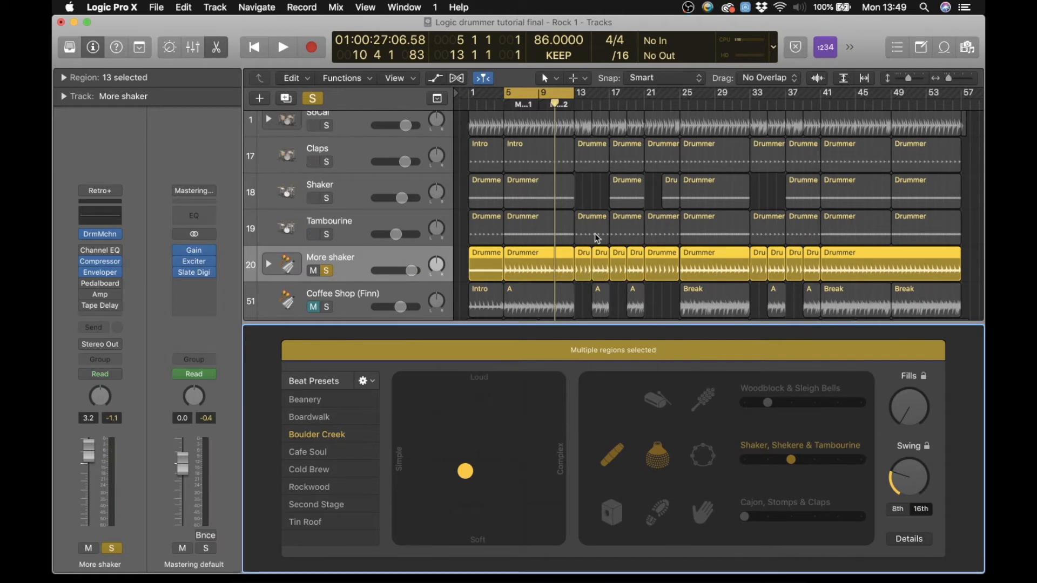
Switch off the cycle range and play the soloed More shaker track briefly from bar 1
click(469, 104)
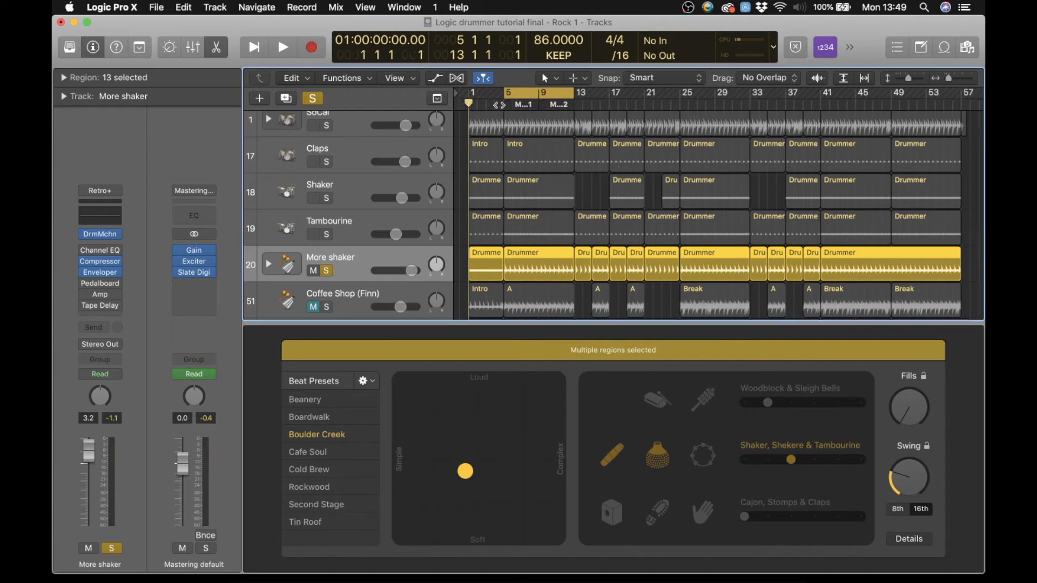
click(533, 95)
key(space)
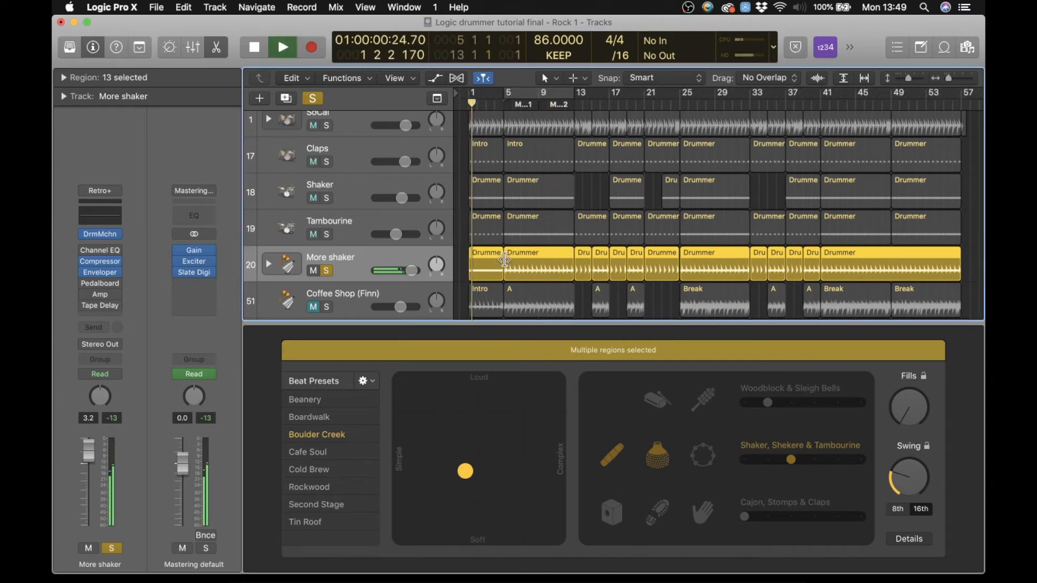
key(space)
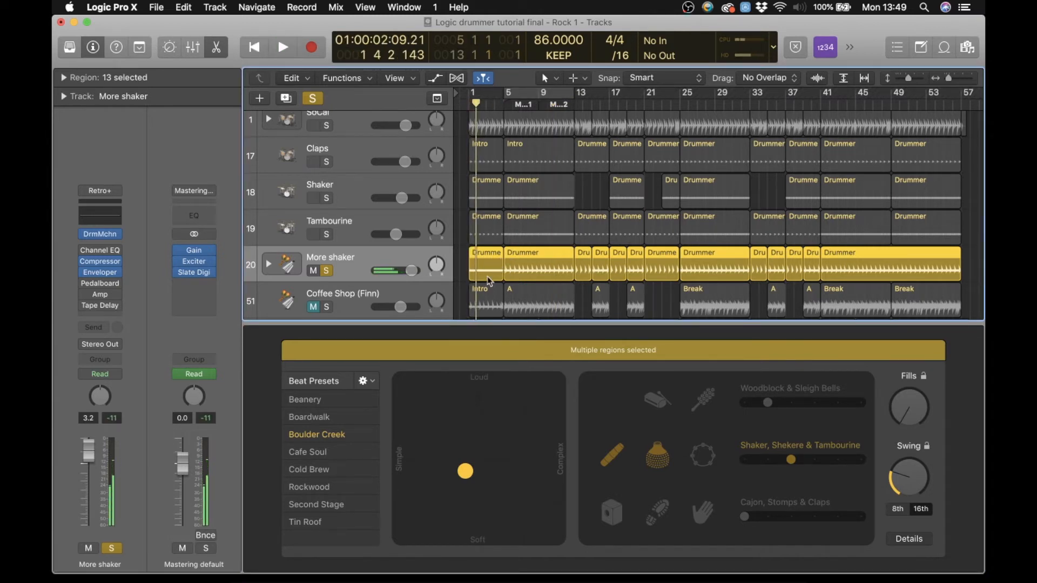
Compare the Drummer settings of the More shaker regions starting at bars 1 and 5
click(485, 270)
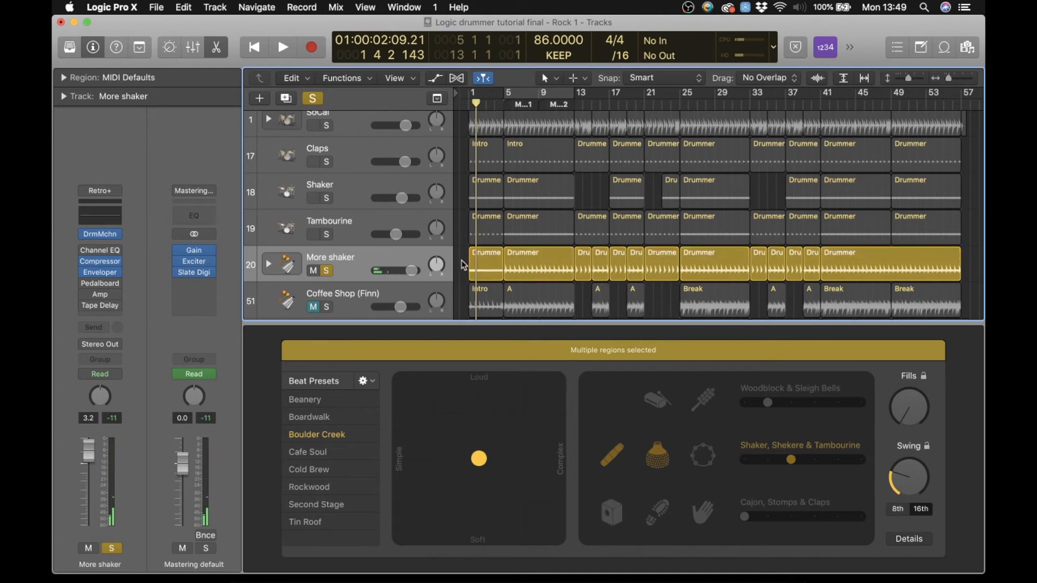
click(528, 267)
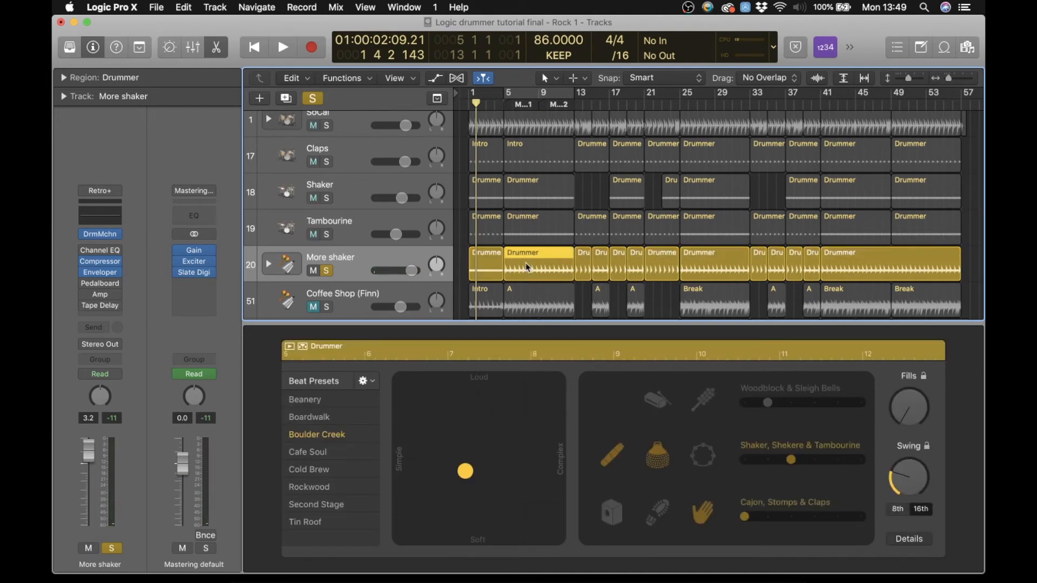
click(485, 268)
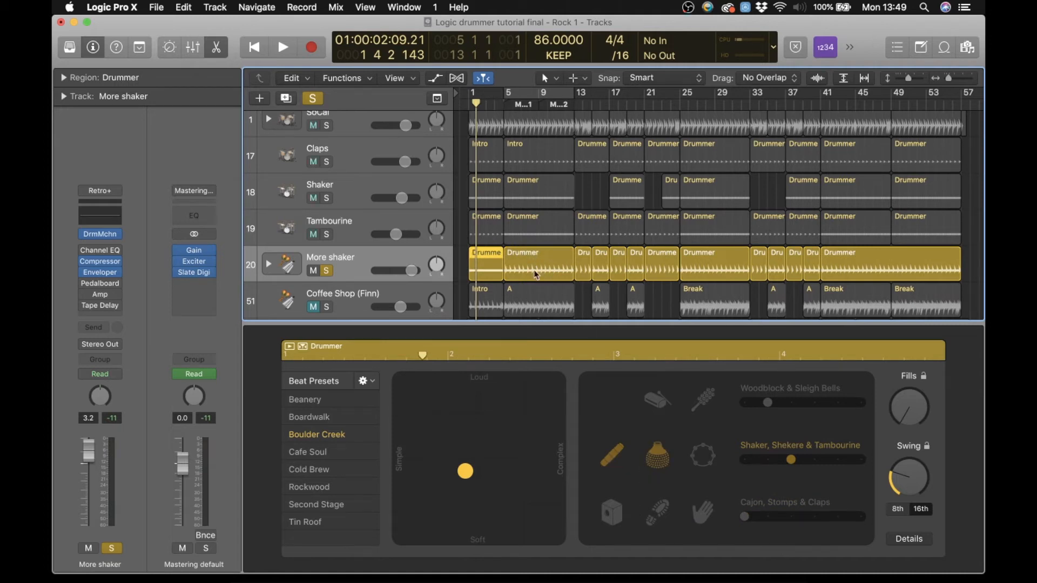
Solo the Coffee Shop (Finn) track instead of More shaker, play it, and select its region starting at bar 5
click(385, 291)
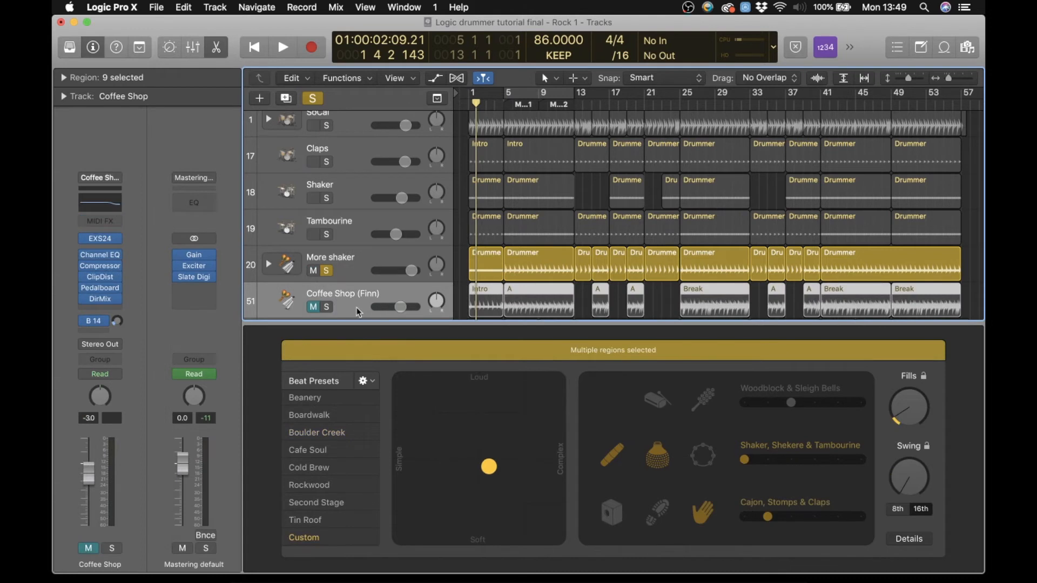
click(327, 307)
click(326, 272)
key(space)
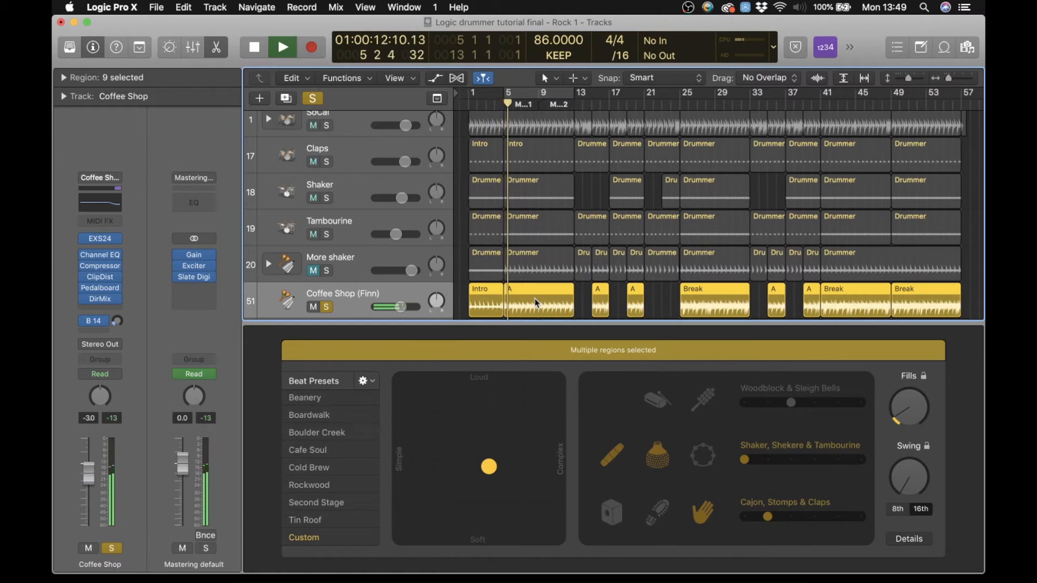
click(583, 306)
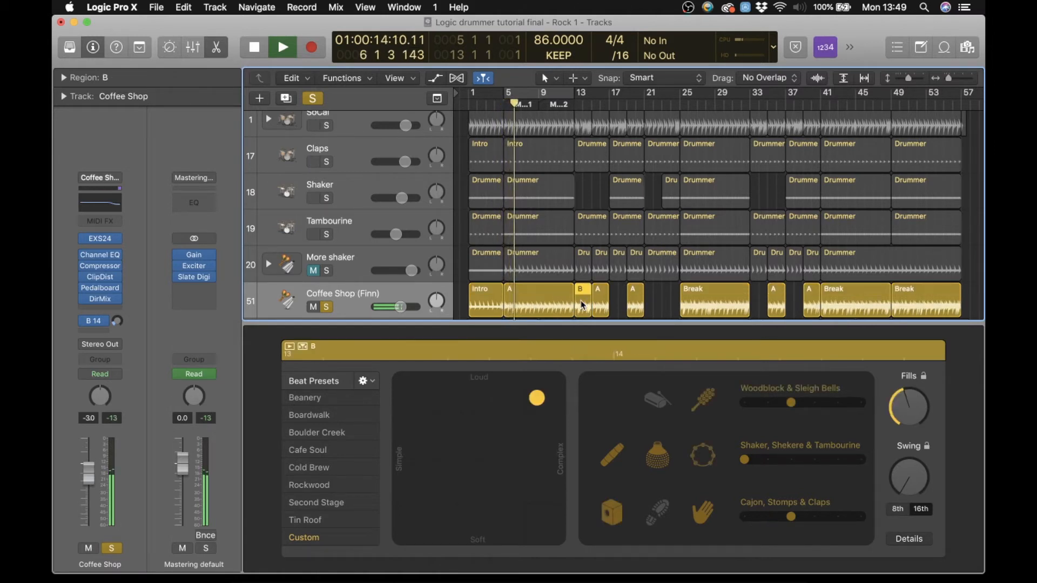
key(Delete)
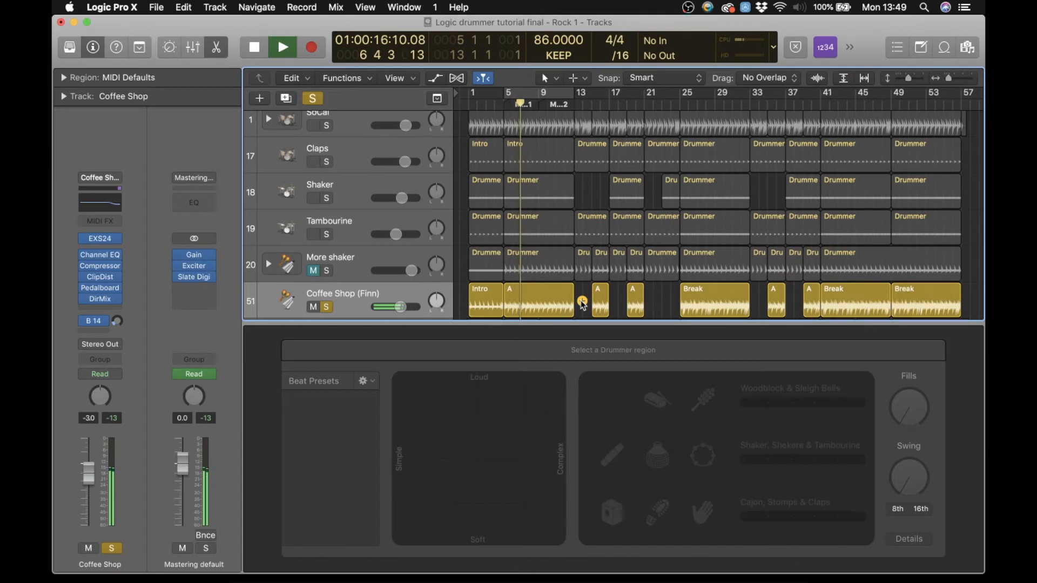
key(space)
click(546, 296)
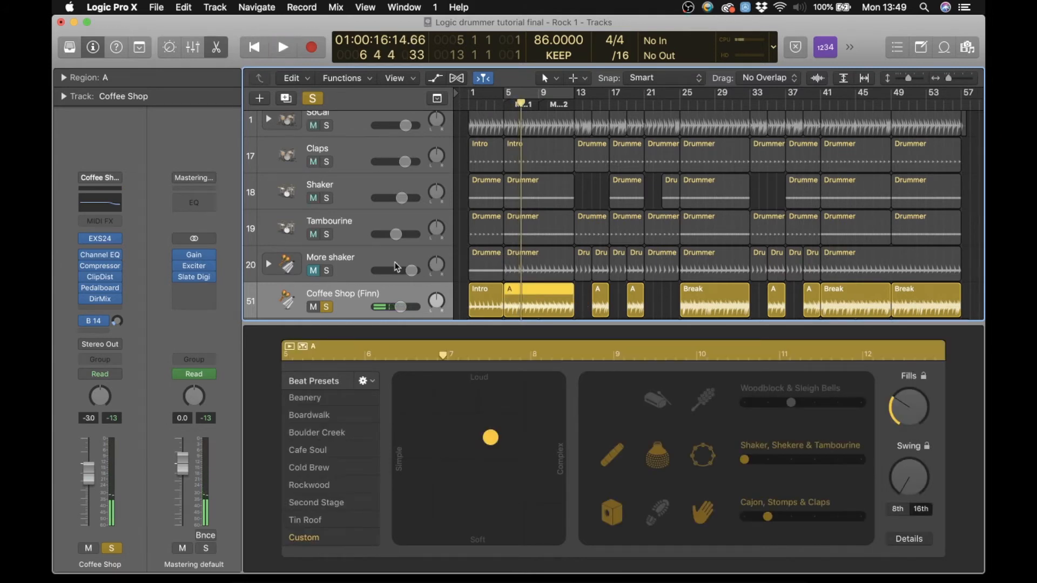
Add the More shaker, Tambourine, Shaker and Claps tracks to the solo and play from bar 5, cycling bars 5 to 13
click(327, 271)
click(327, 234)
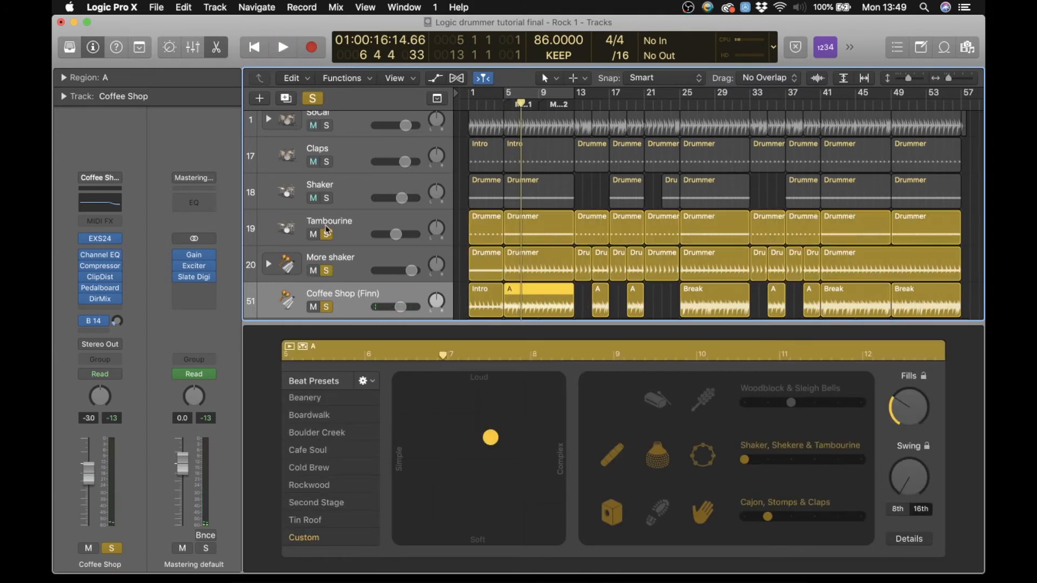
click(328, 199)
click(327, 162)
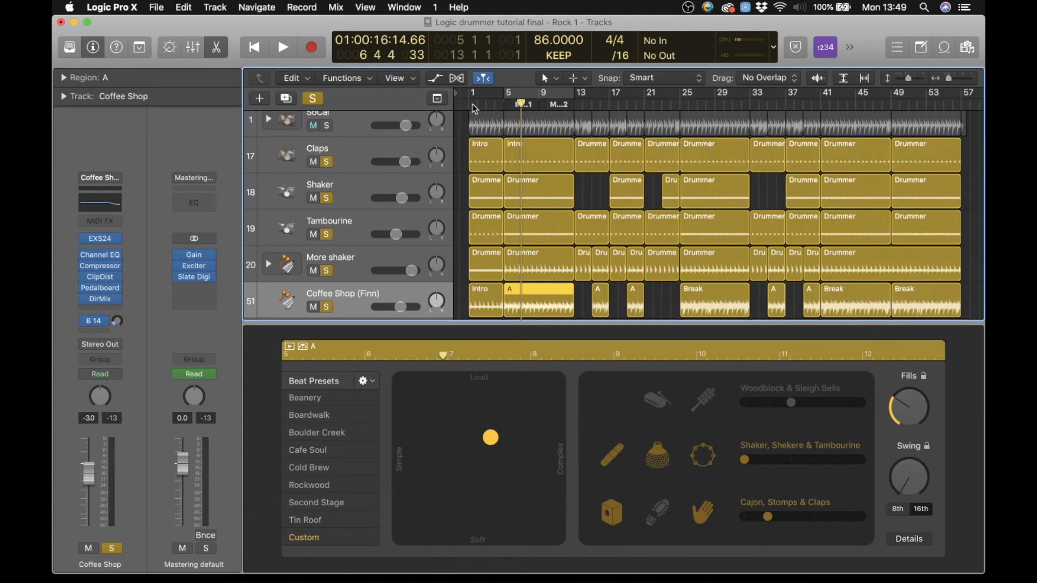
drag(511, 108, 505, 107)
key(space)
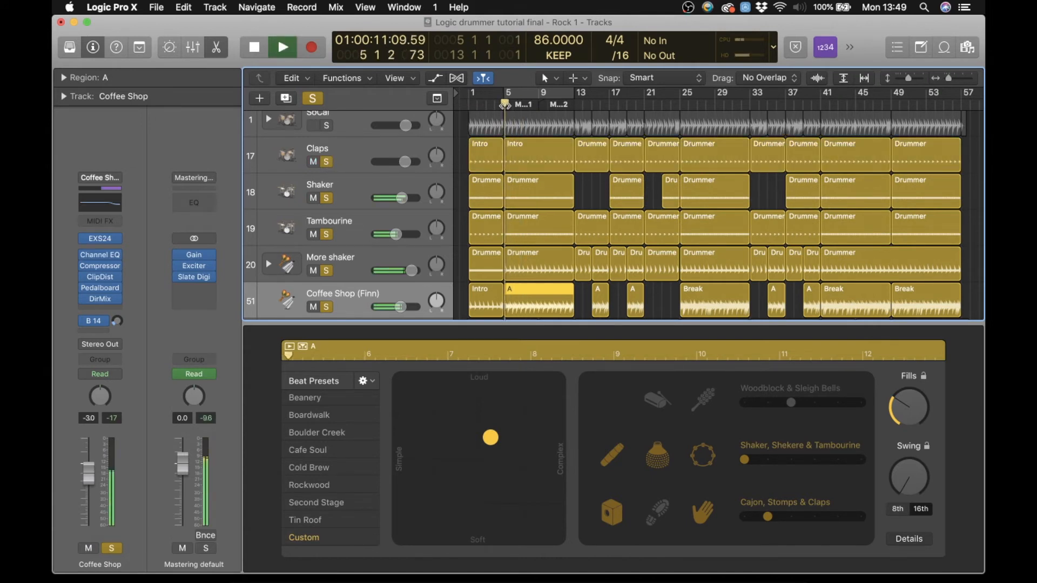
click(529, 95)
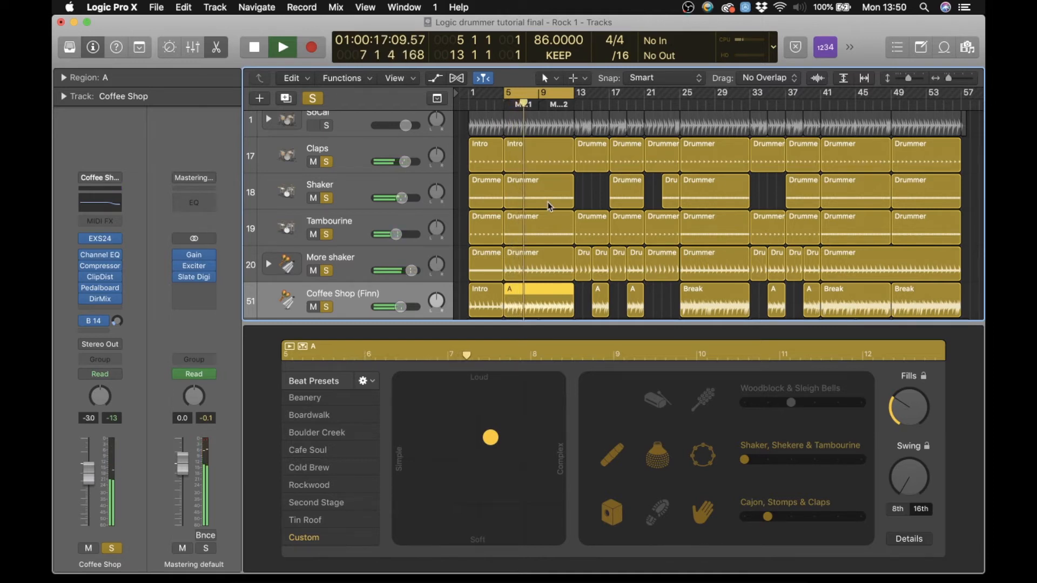
Solo the SoCal kit too and play it briefly together with all the percussion tracks
key(space)
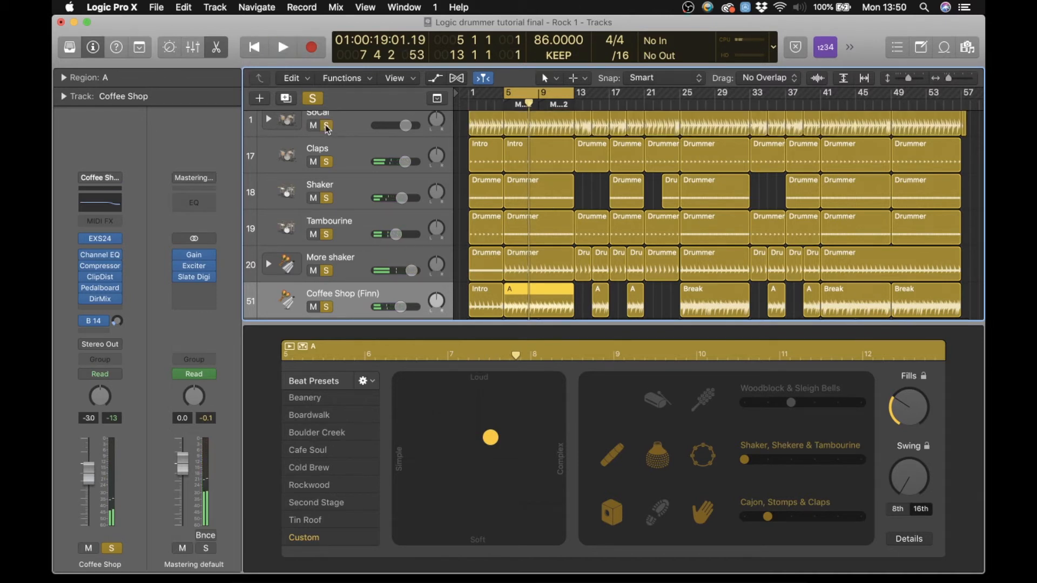
key(space)
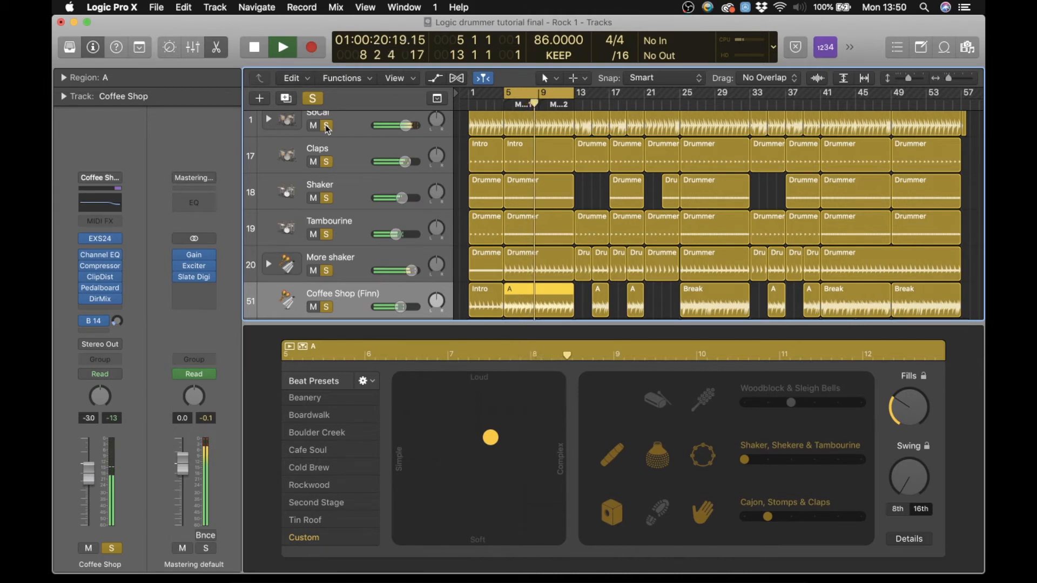
key(space)
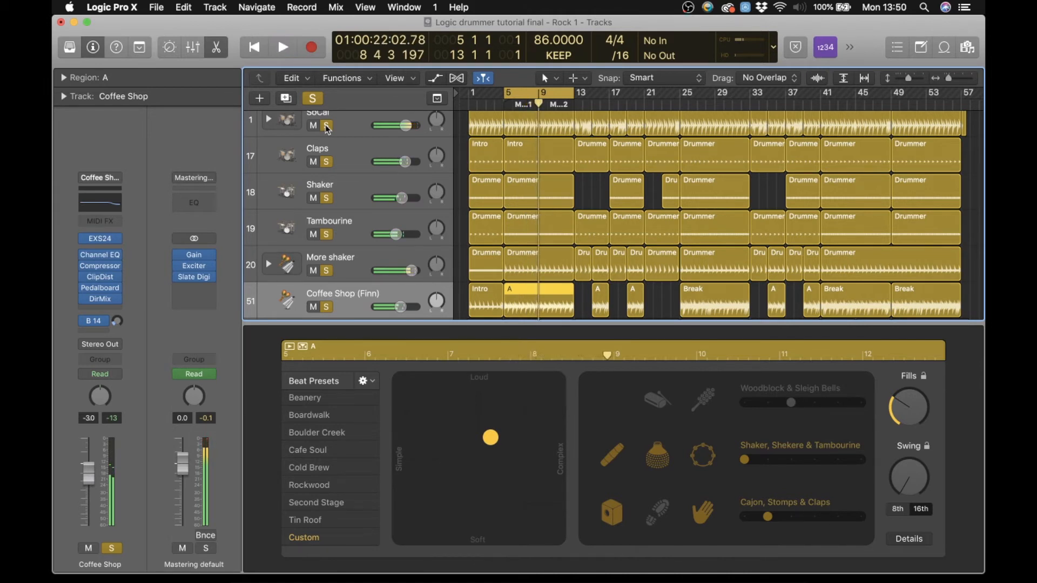
Clear all solos, hide the Drummer Editor and play the full mix over the cycle range
click(313, 100)
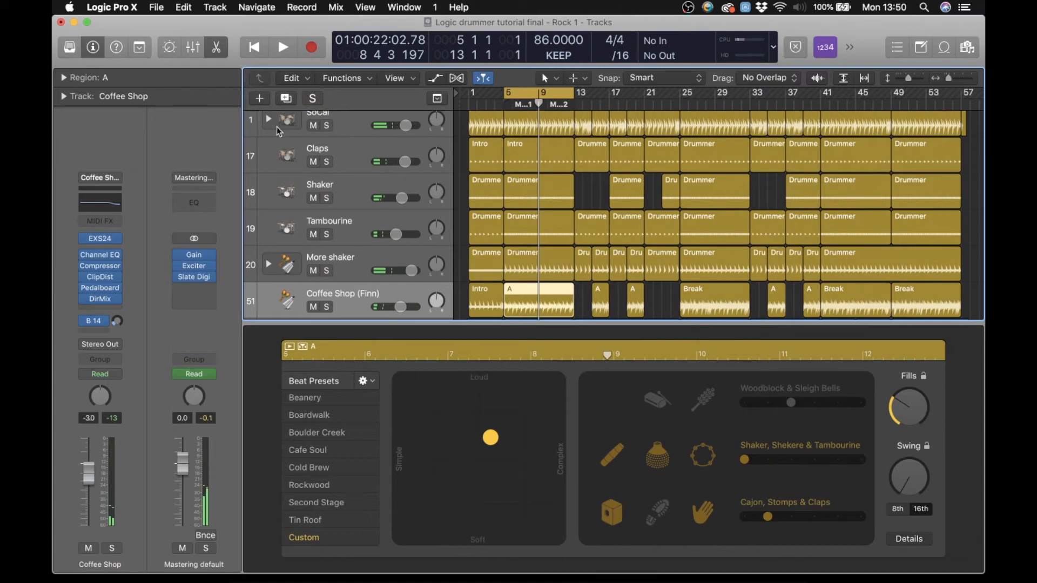
key(e)
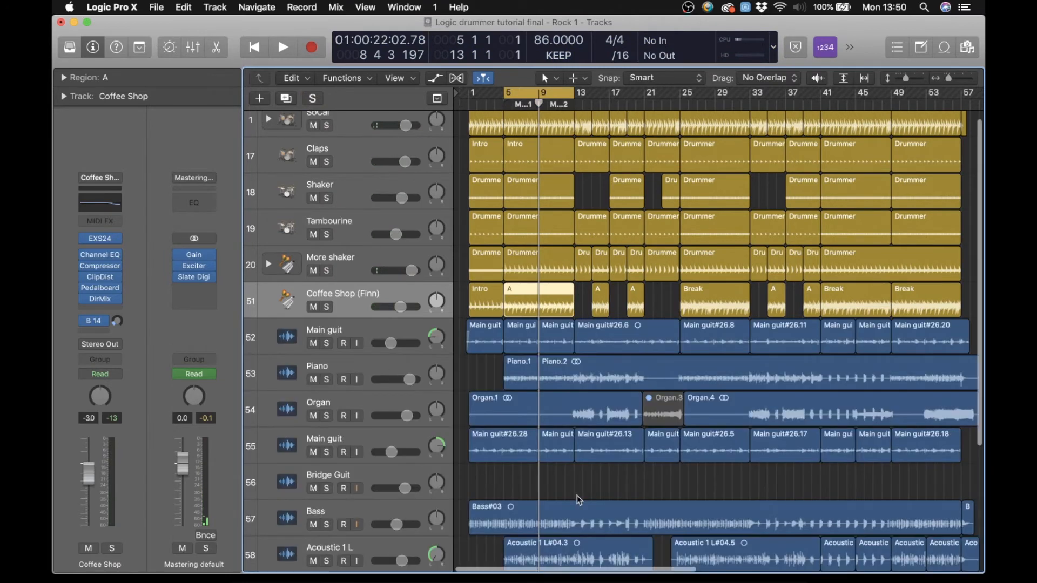
key(shift+space)
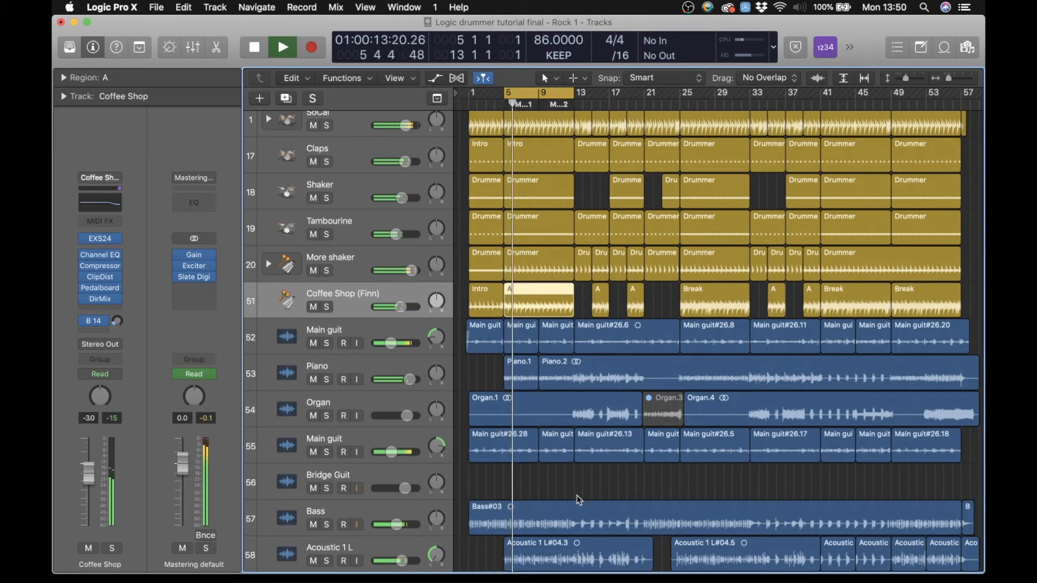
scroll(579, 500, up, 1)
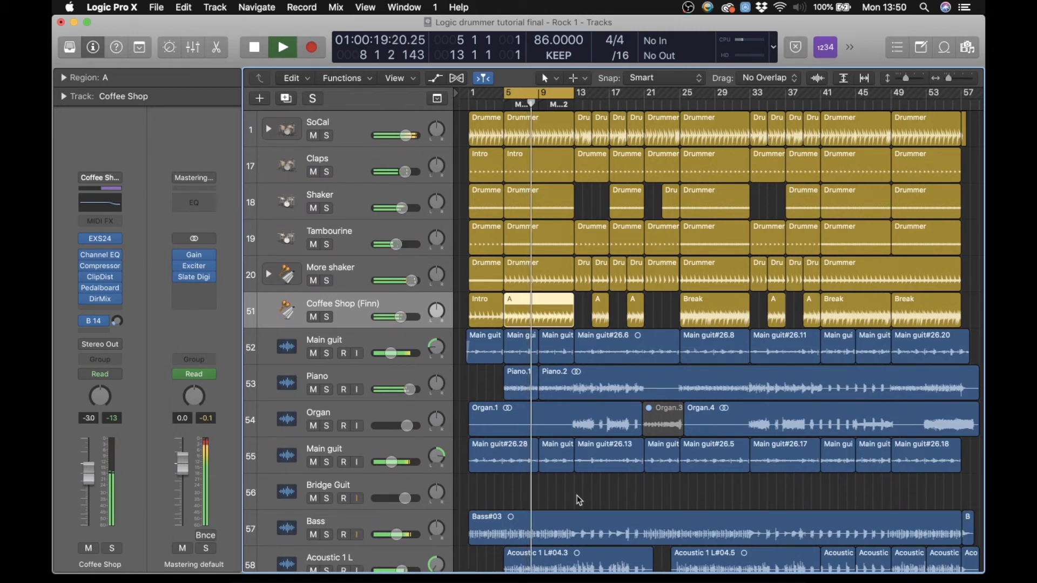
Turn off the cycle range, let the full mix play on past bar 13 and stop playback
click(564, 96)
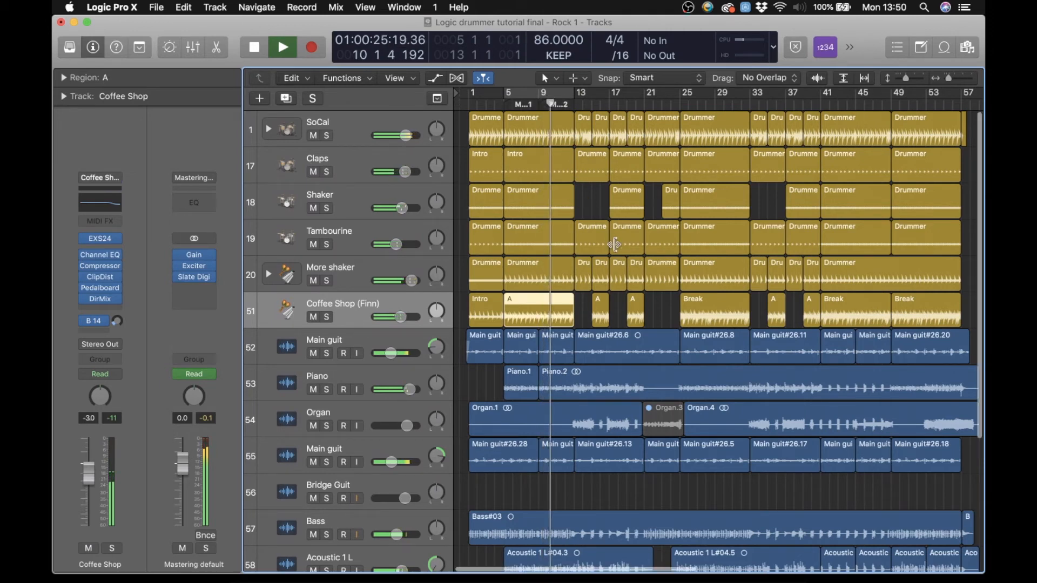
scroll(614, 245, right, 2)
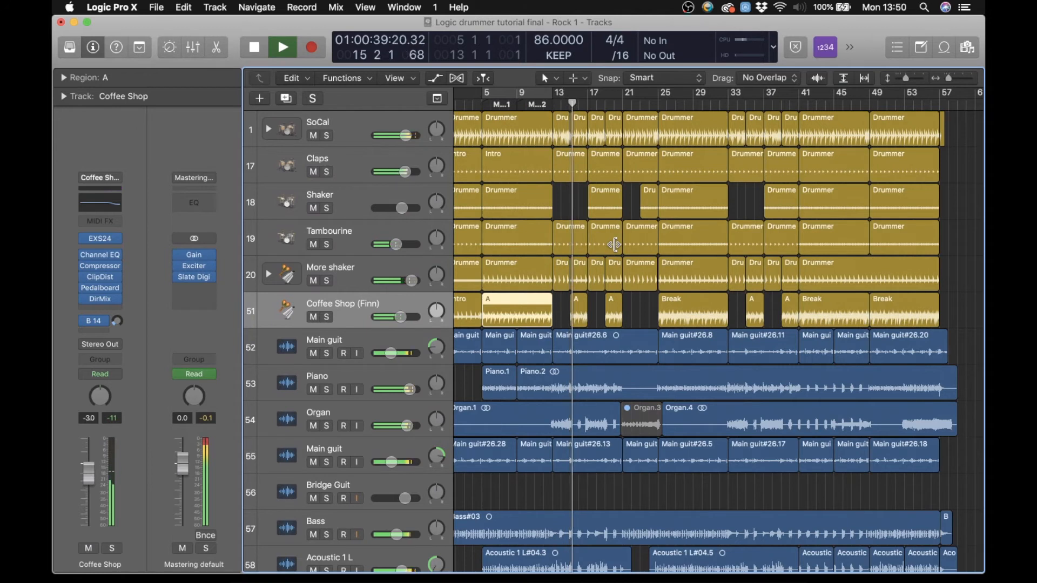
key(space)
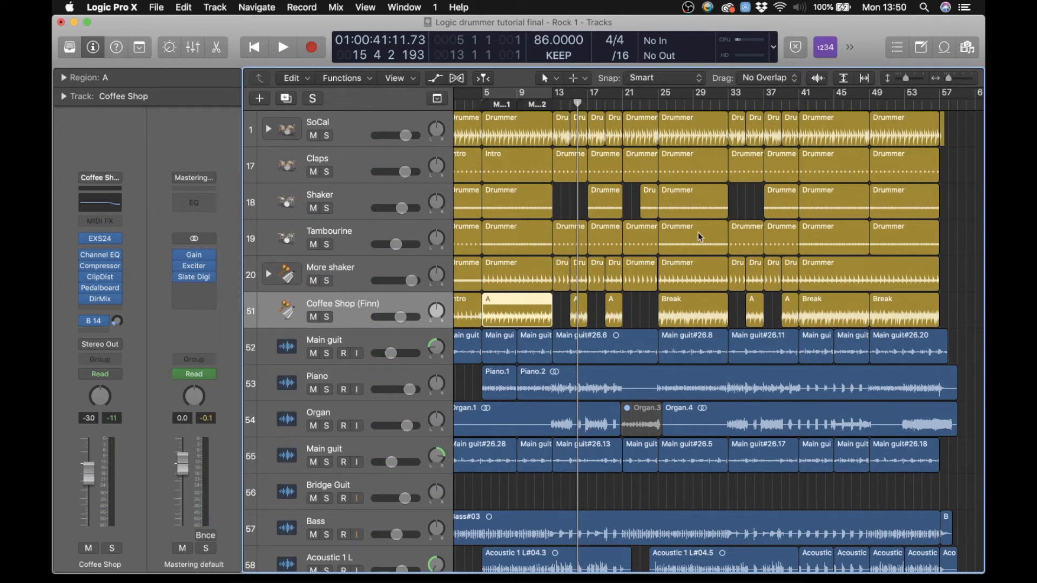
Zoom in on the end of the arrangement and select the short SoCal region at bar 57
click(968, 77)
click(967, 77)
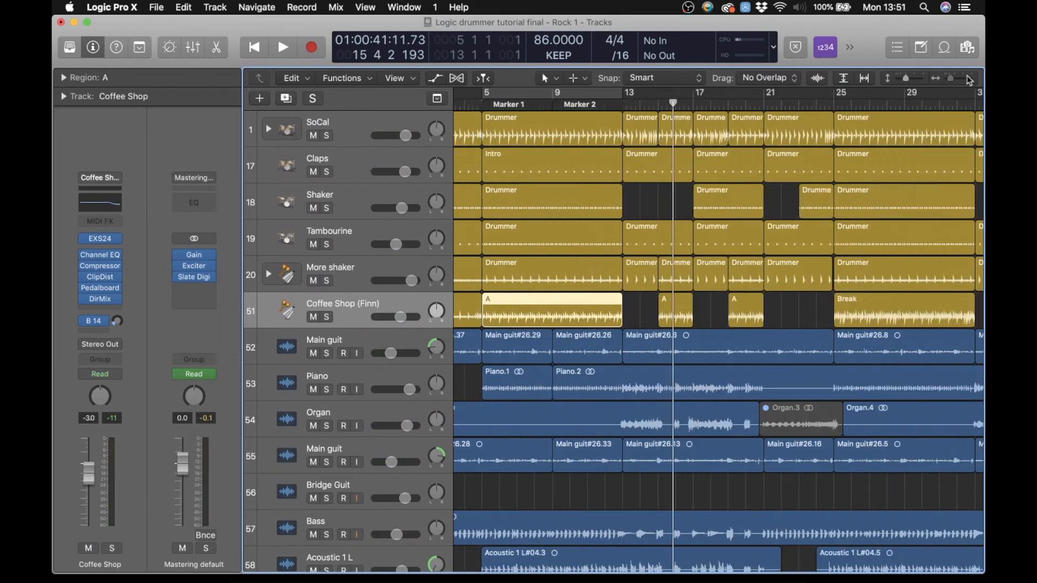
click(967, 77)
click(967, 77)
scroll(787, 243, right, 20)
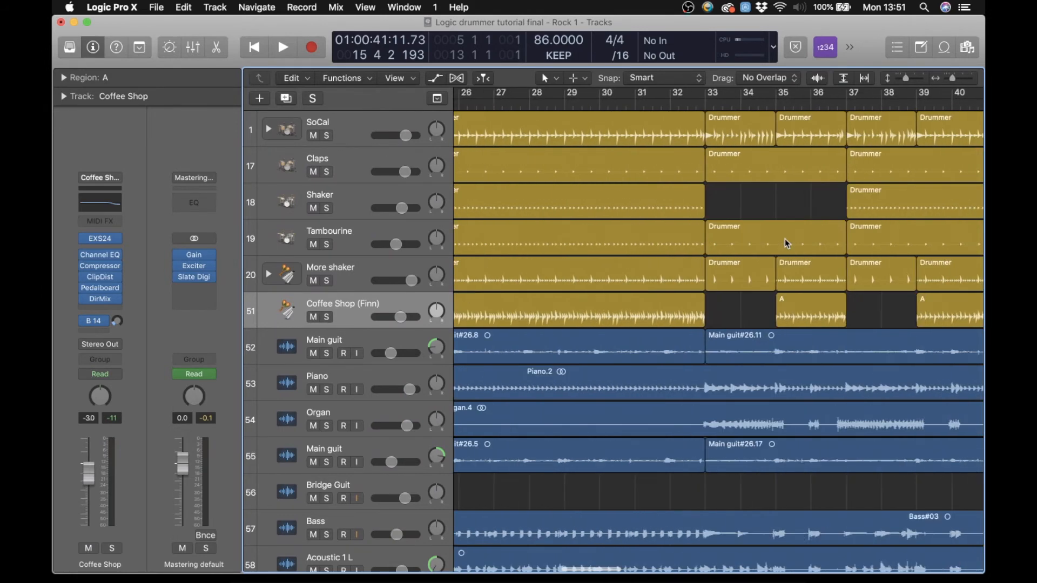
scroll(787, 243, left, 4)
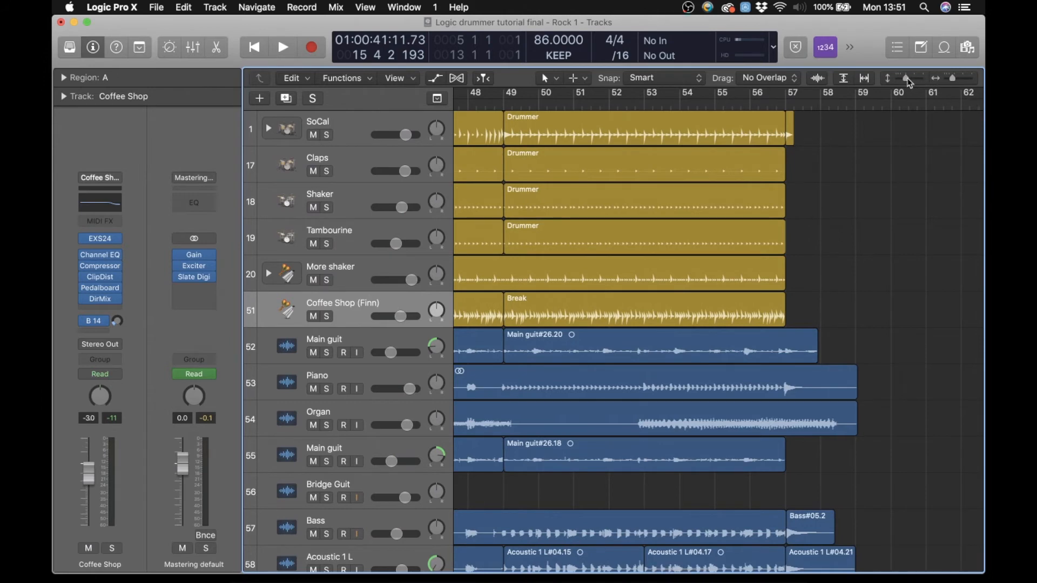
drag(910, 82, 913, 85)
scroll(816, 352, up, 5)
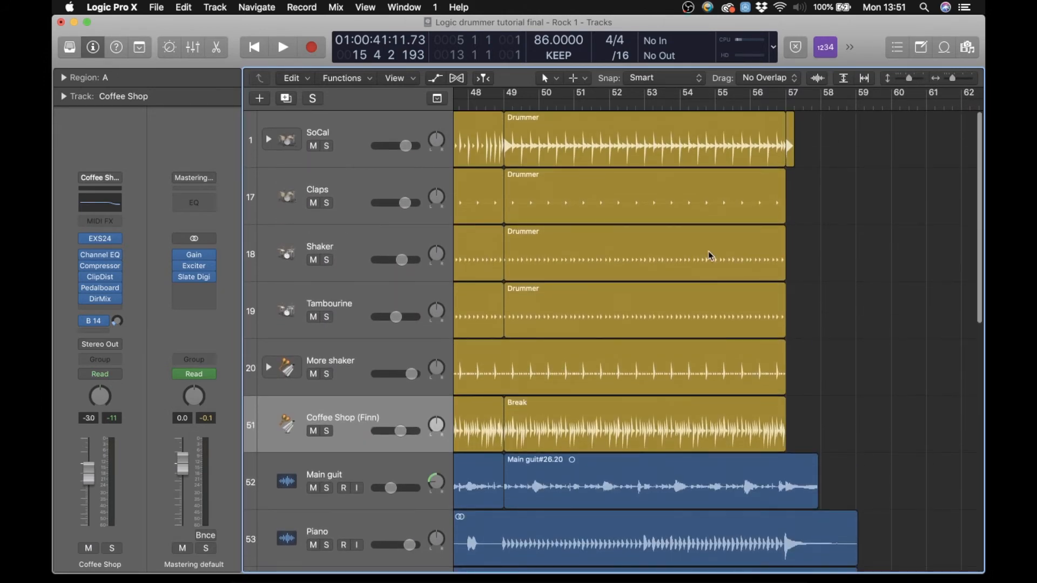
click(792, 160)
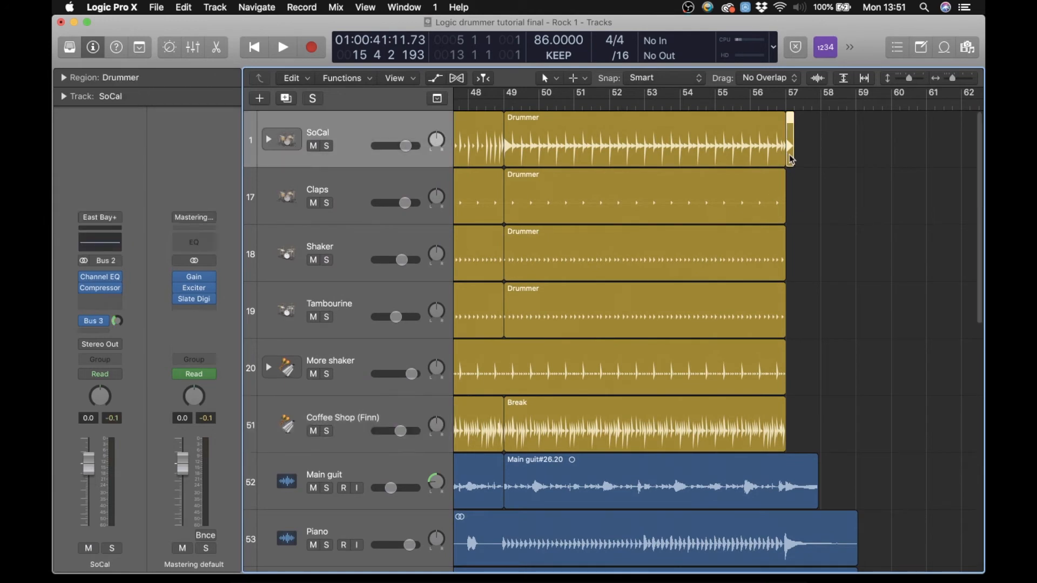
Delete the short SoCal region at bar 57 and play the song's ending from bar 55 without it
click(574, 142)
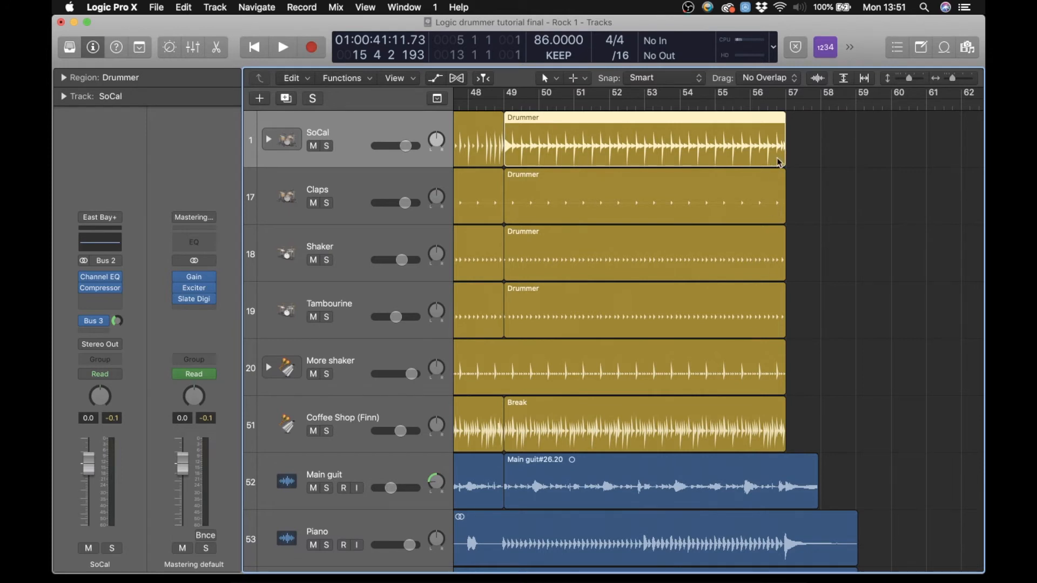
click(713, 104)
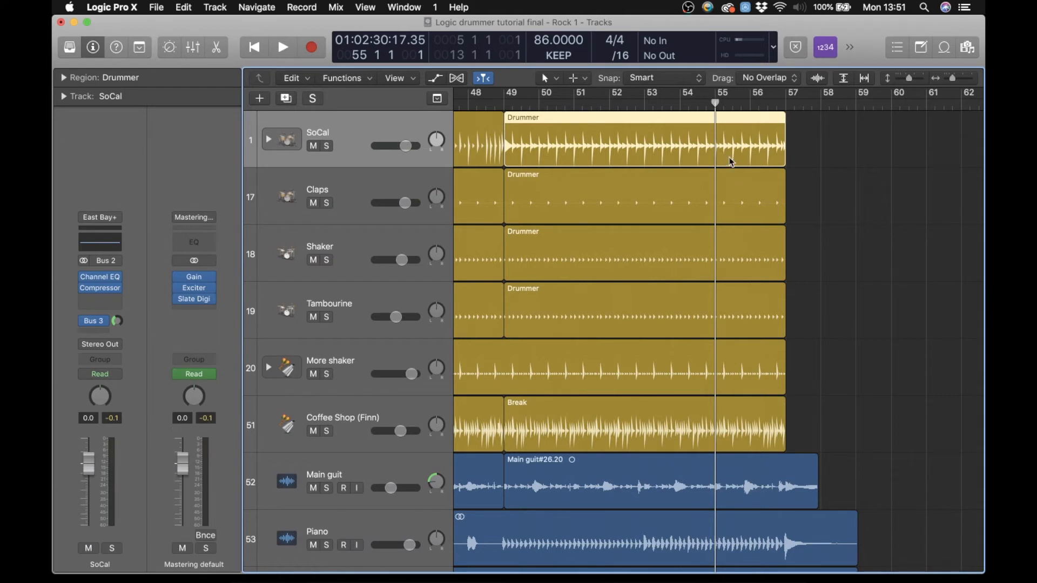
key(space)
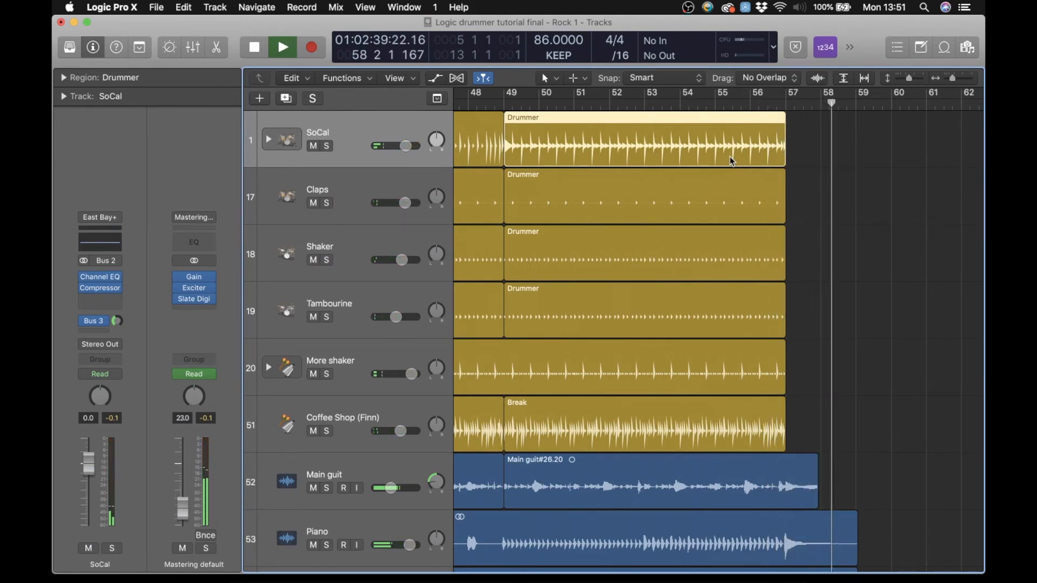
key(space)
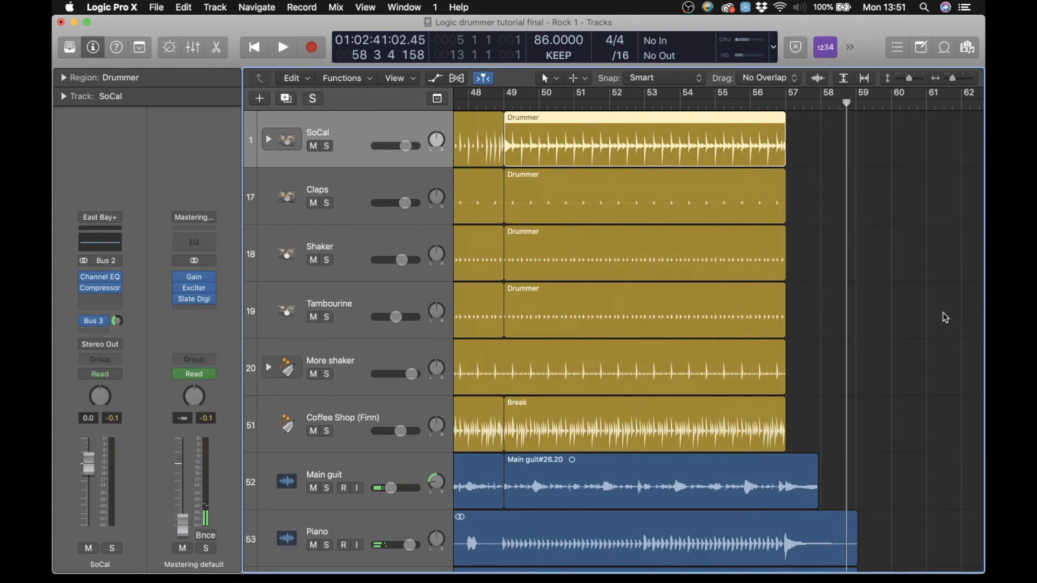
scroll(896, 347, down, 10)
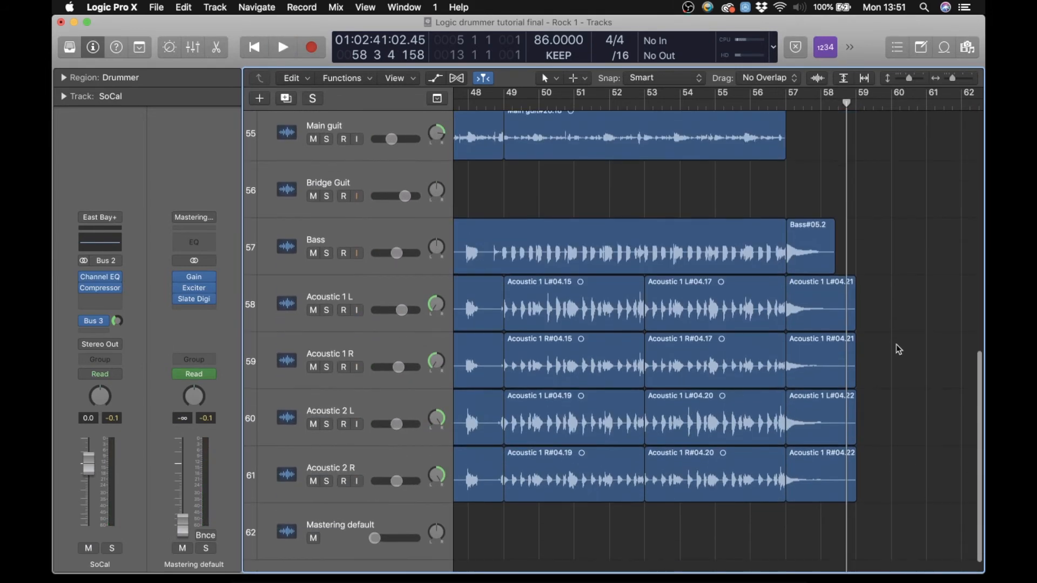
scroll(898, 349, up, 10)
Add a new Drummer region at bar 57 on the SoCal track and shorten it to about one beat
mouse_move(788, 161)
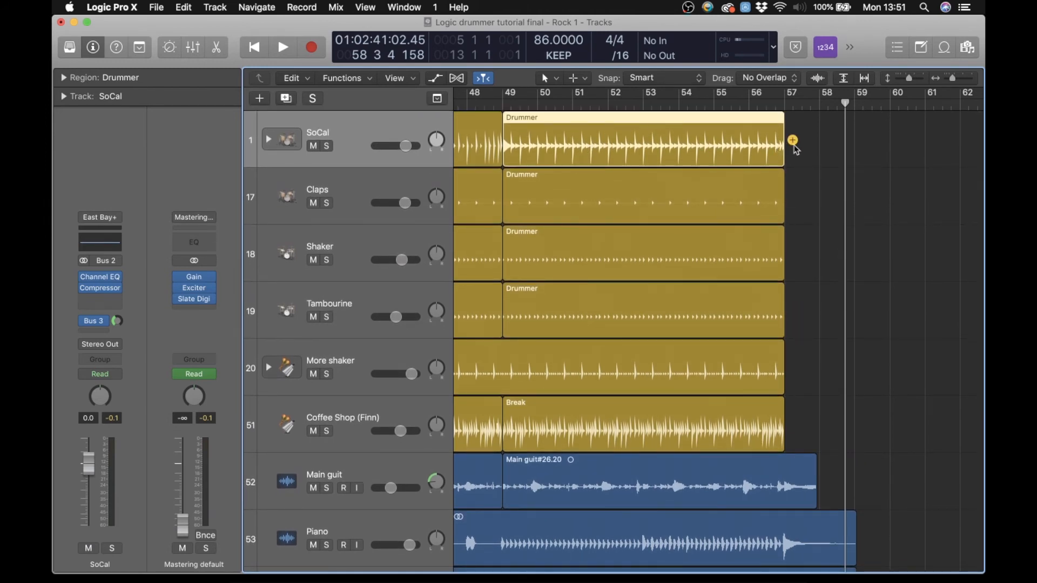
click(792, 140)
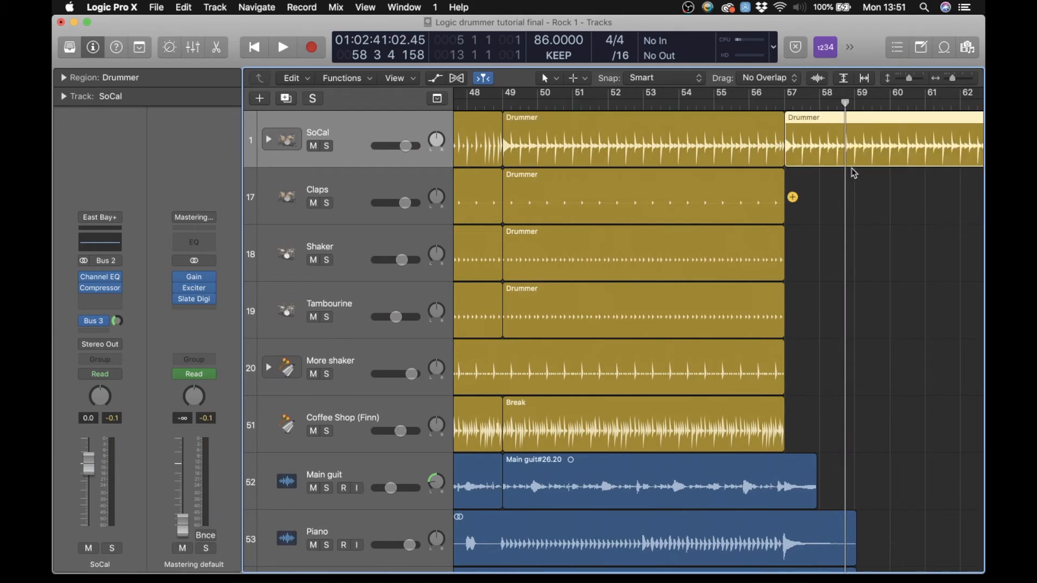
drag(953, 81, 950, 81)
scroll(867, 200, right, 4)
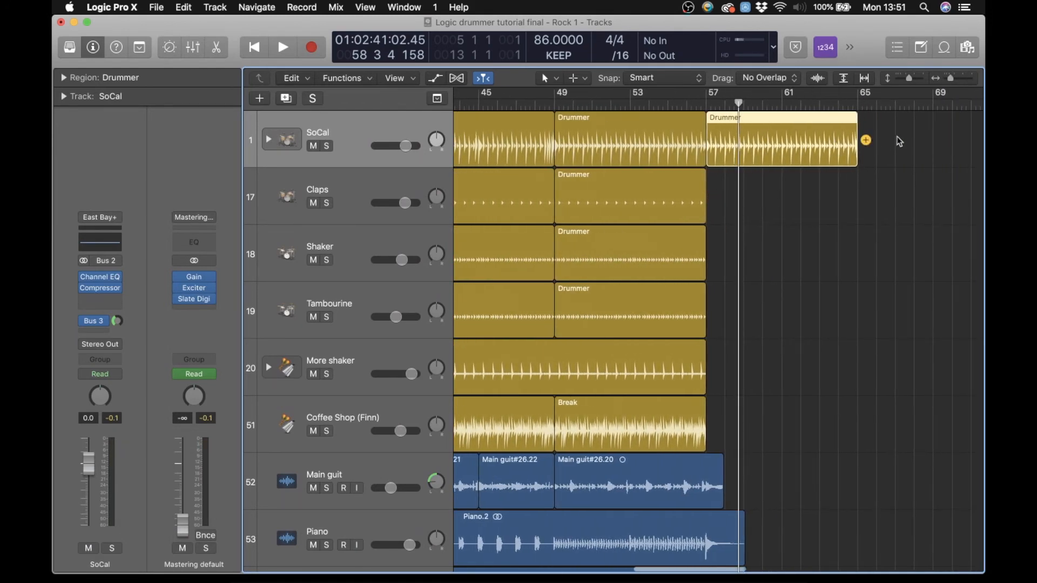
click(967, 81)
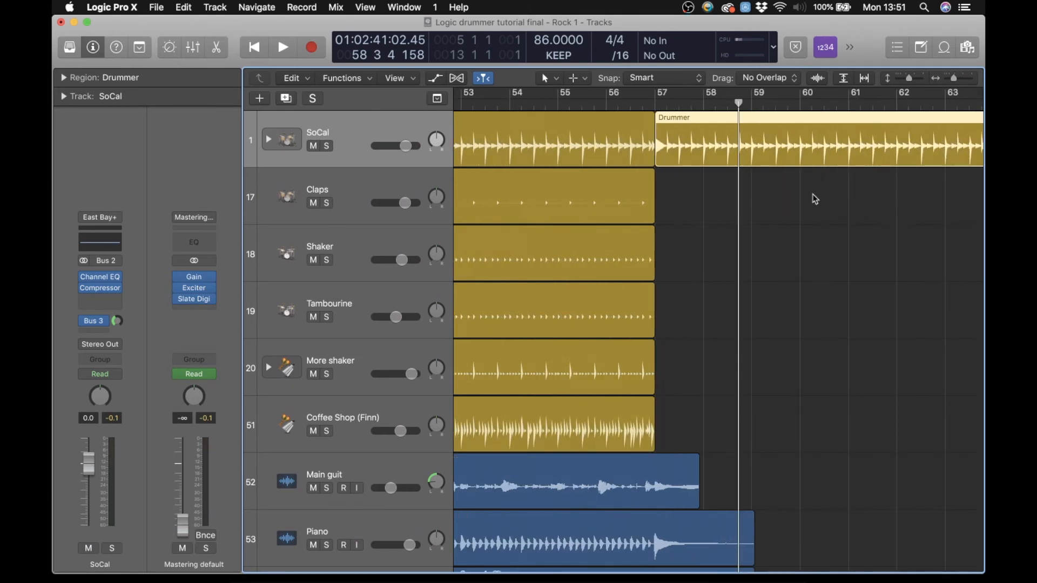
scroll(815, 199, right, 4)
drag(829, 159, 500, 160)
scroll(501, 158, left, 3)
scroll(502, 158, left, 1)
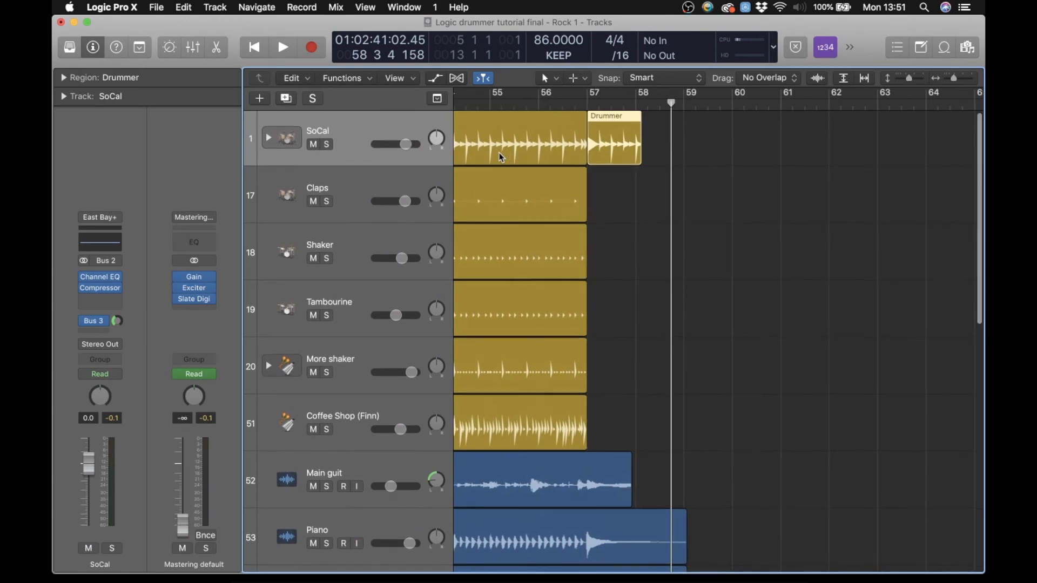
drag(638, 158, 591, 166)
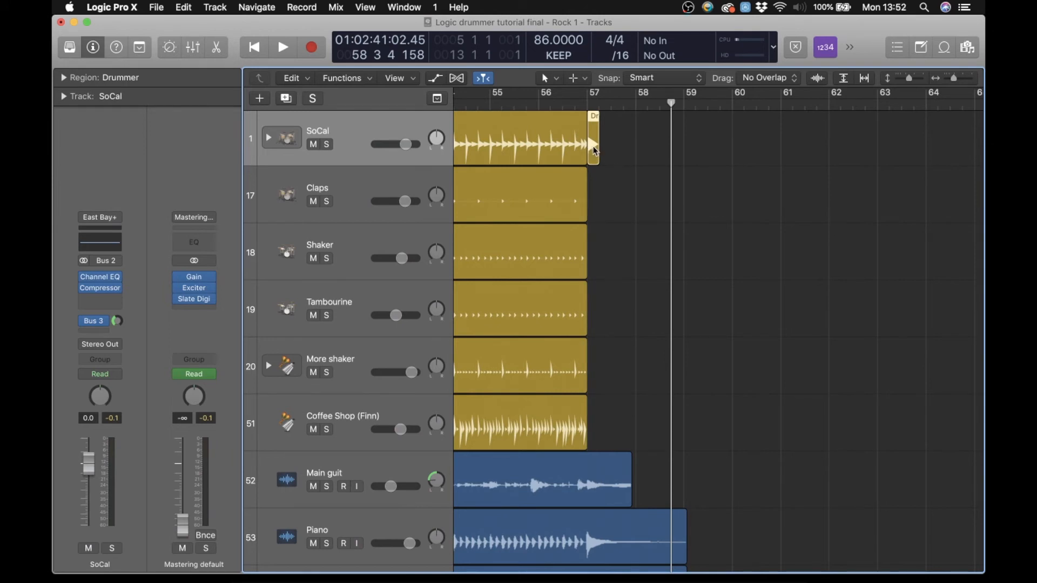
Play the ending from about the middle of bar 55 and delete the short SoCal region at bar 57
scroll(685, 209, left, 6)
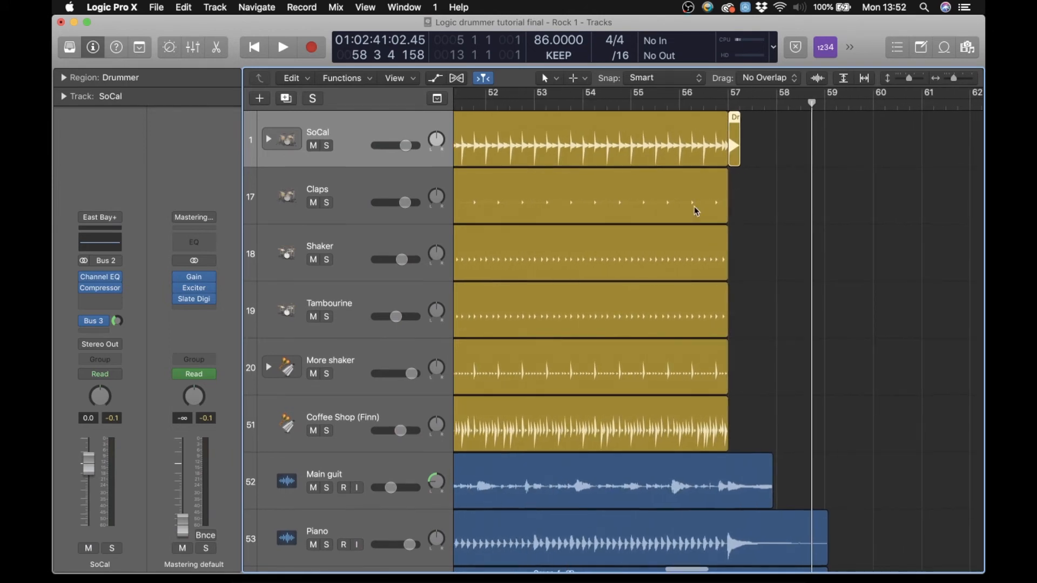
click(657, 105)
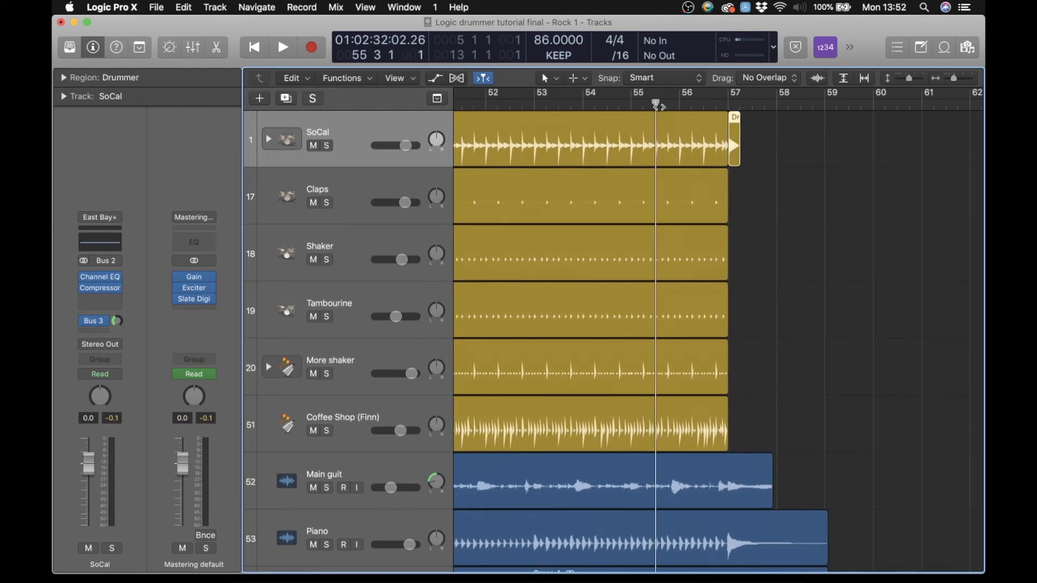
key(space)
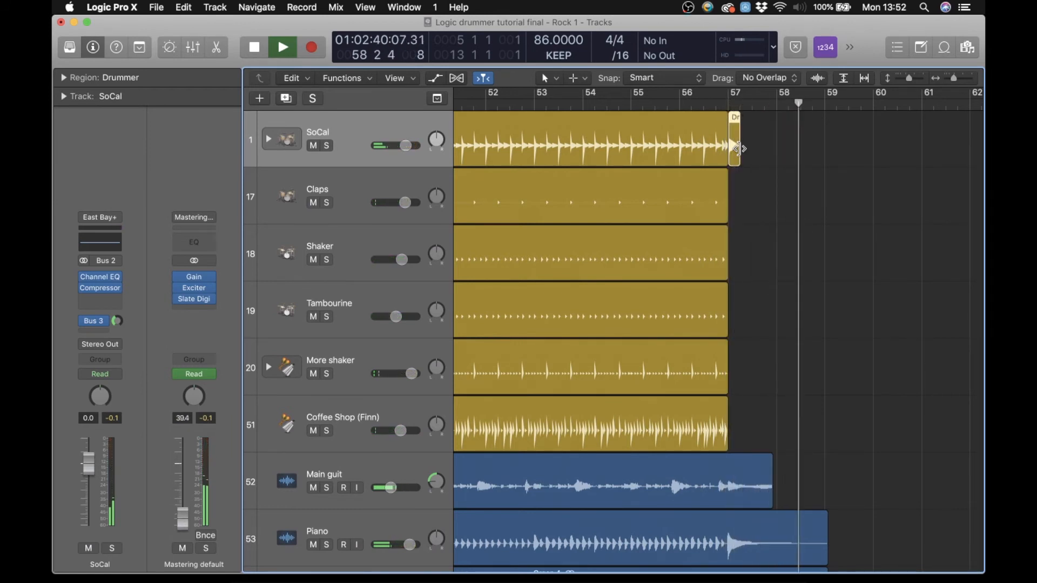
key(space)
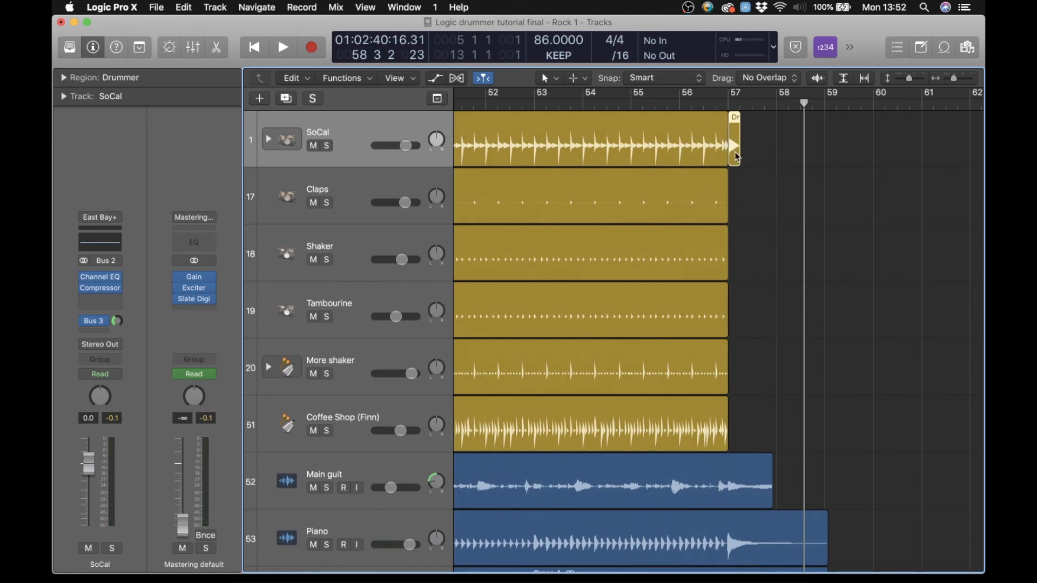
key(Delete)
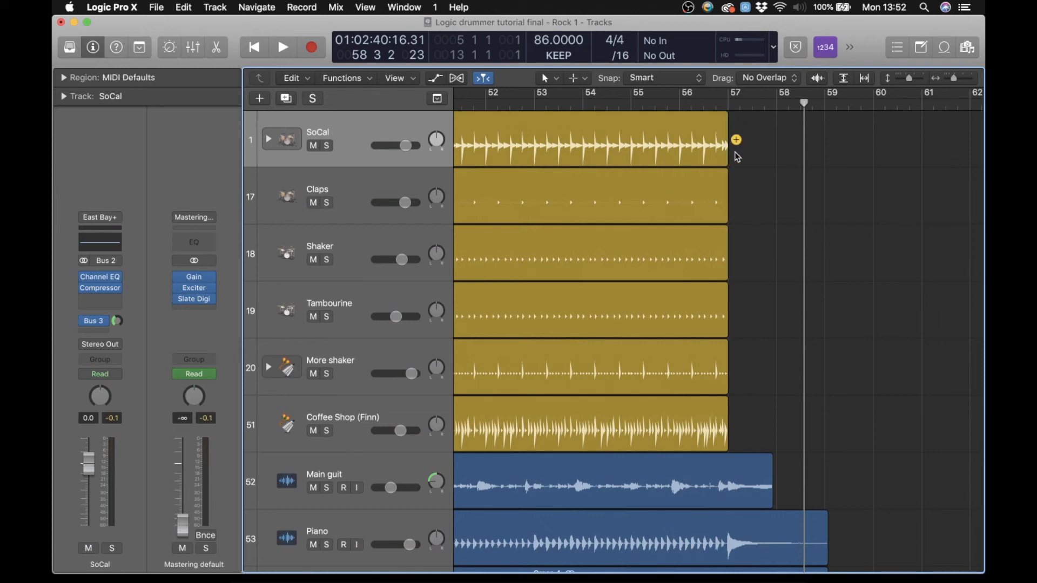
Play the closing drum fill in bar 56 and return the playhead to beat 4 of that bar
drag(682, 107, 714, 113)
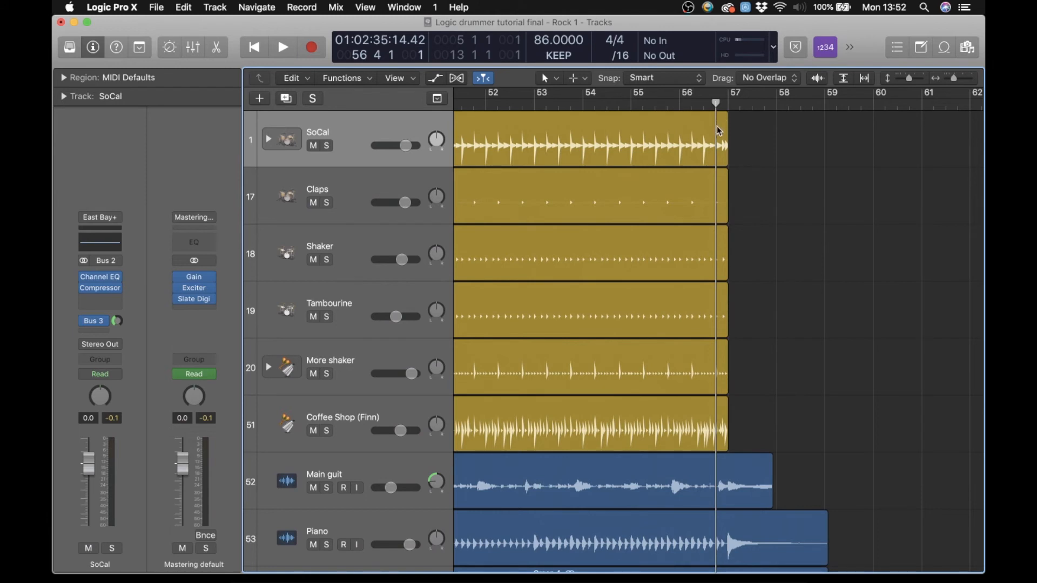
click(674, 107)
key(space)
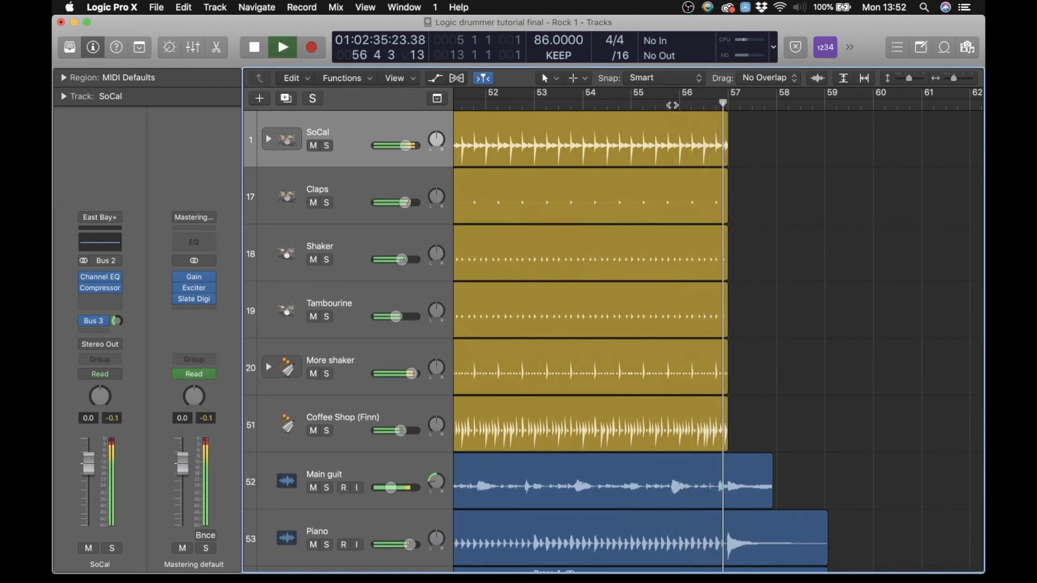
key(space)
mouse_move(723, 104)
mouse_down()
mouse_move(700, 104)
mouse_move(716, 105)
mouse_up()
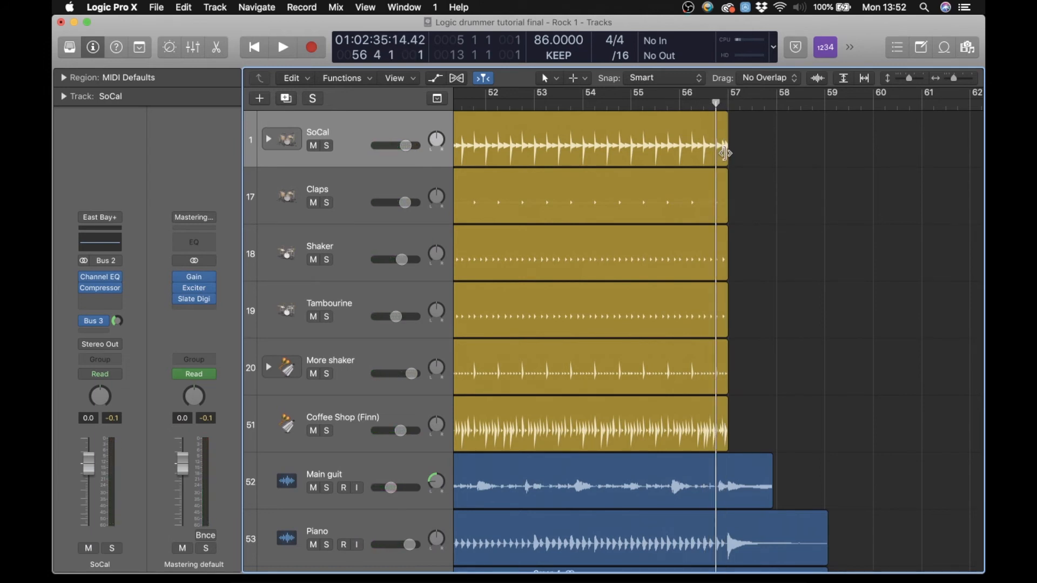
Try to shorten the last SoCal region by one beat and remove the leftover one-beat region, and undo these edits
click(965, 79)
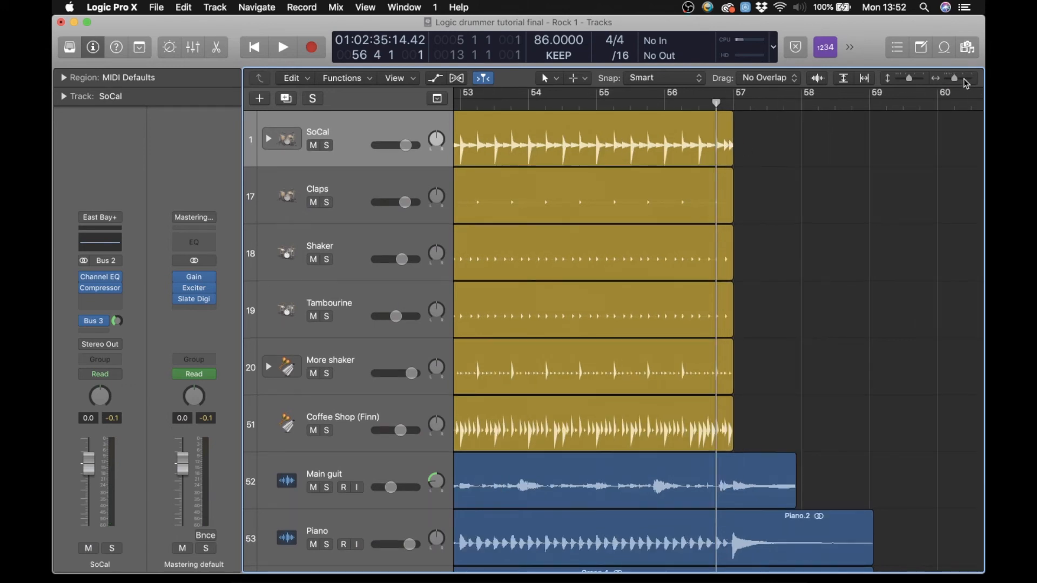
drag(730, 160, 717, 159)
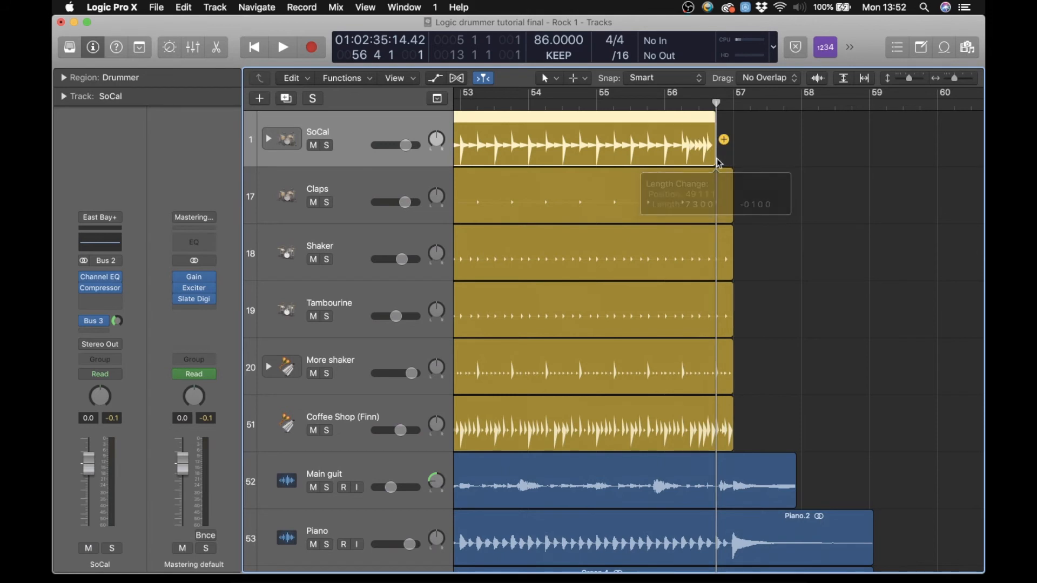
click(721, 141)
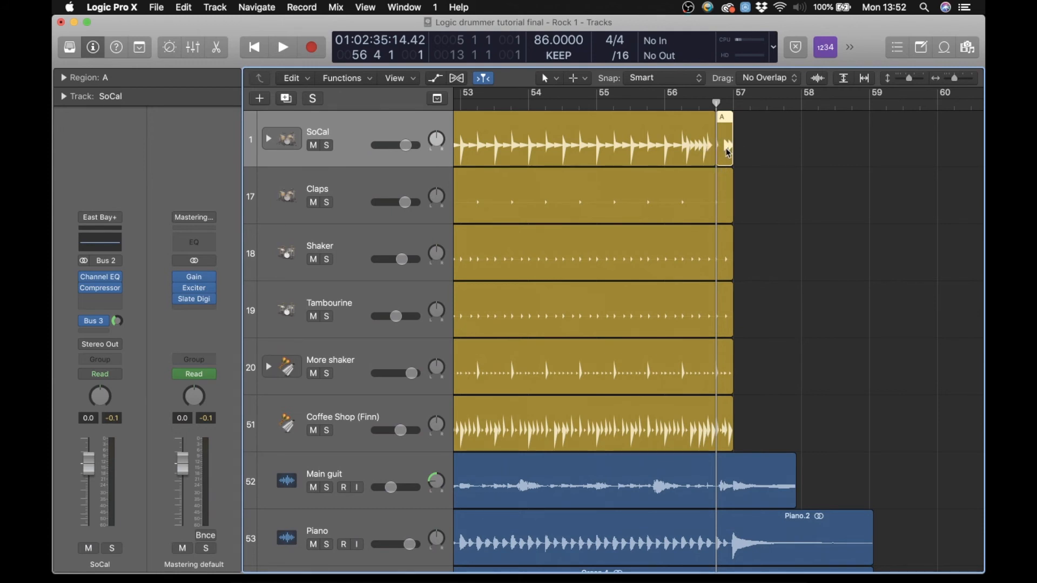
key(Delete)
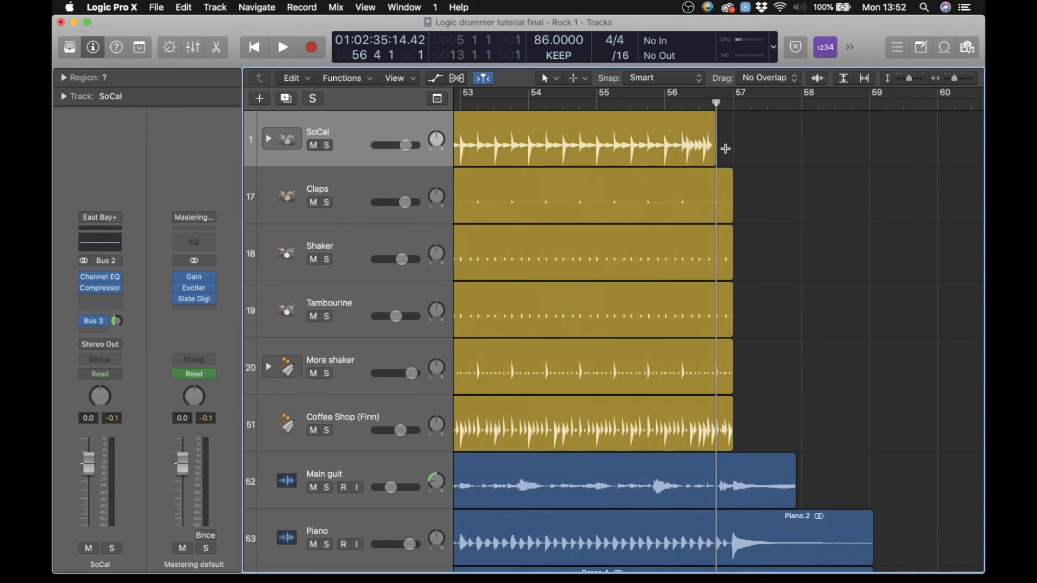
key(super+z)
key(super+z)
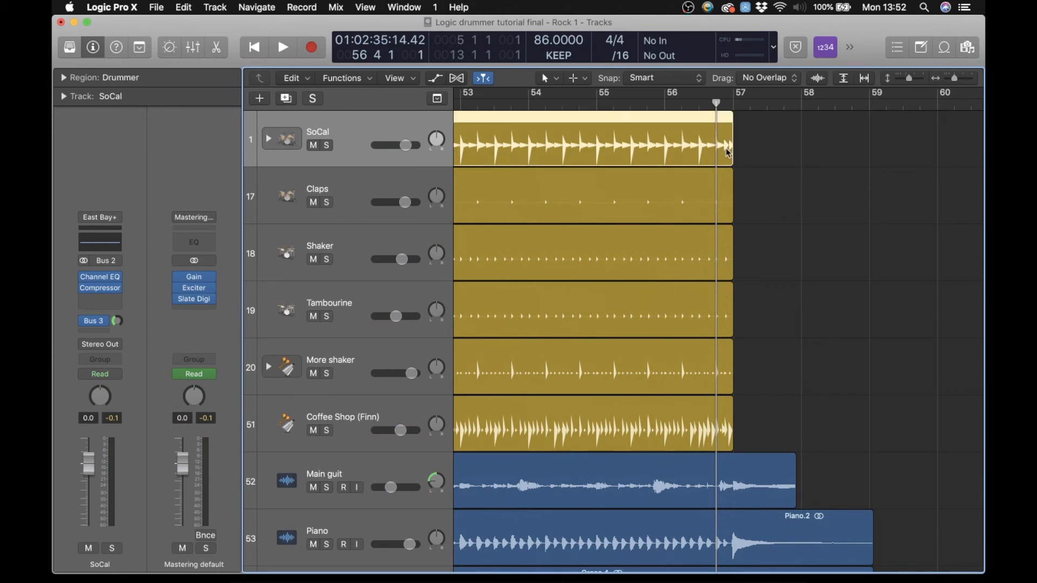
Create one software instrument track with an empty channel strip below SoCal and hide the Library
click(263, 102)
click(425, 62)
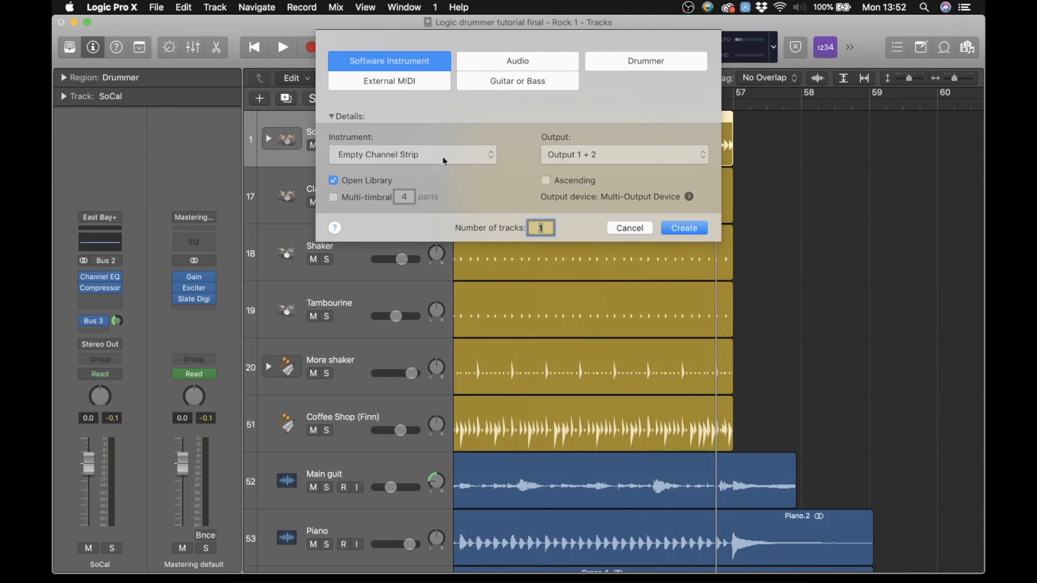
click(684, 228)
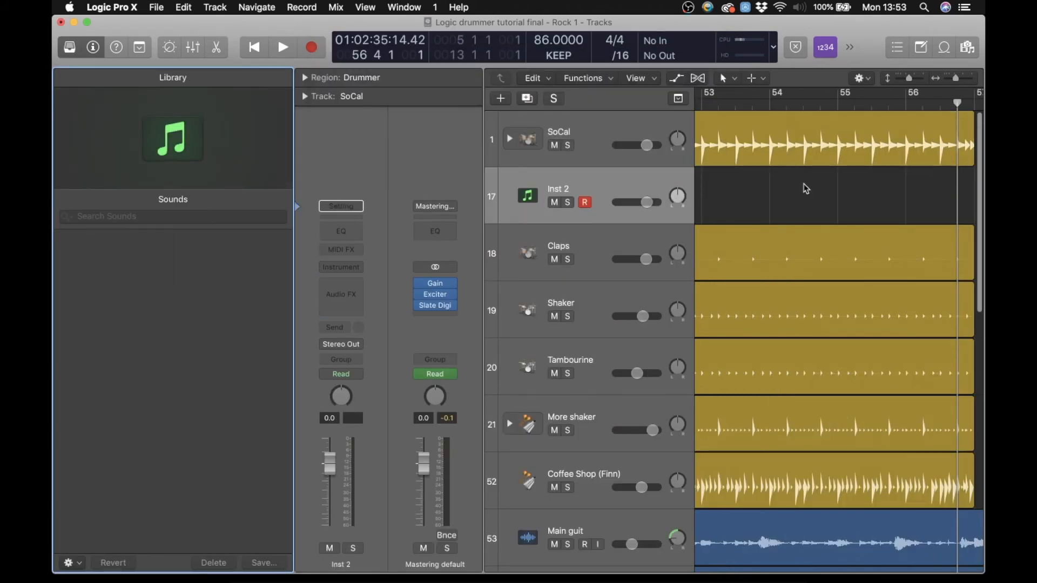
scroll(617, 176, left, 10)
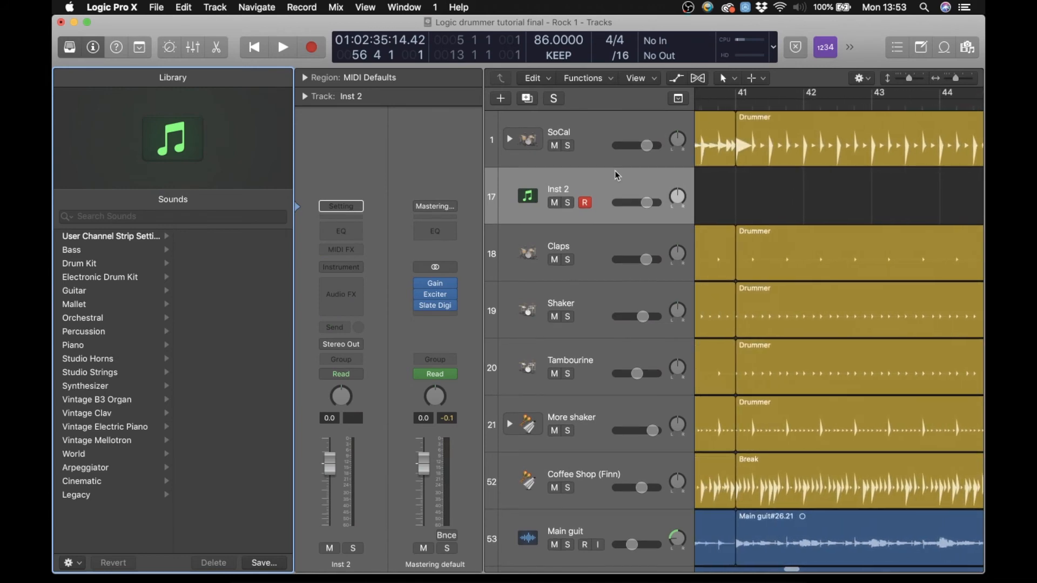
key(y)
scroll(376, 201, right, 10)
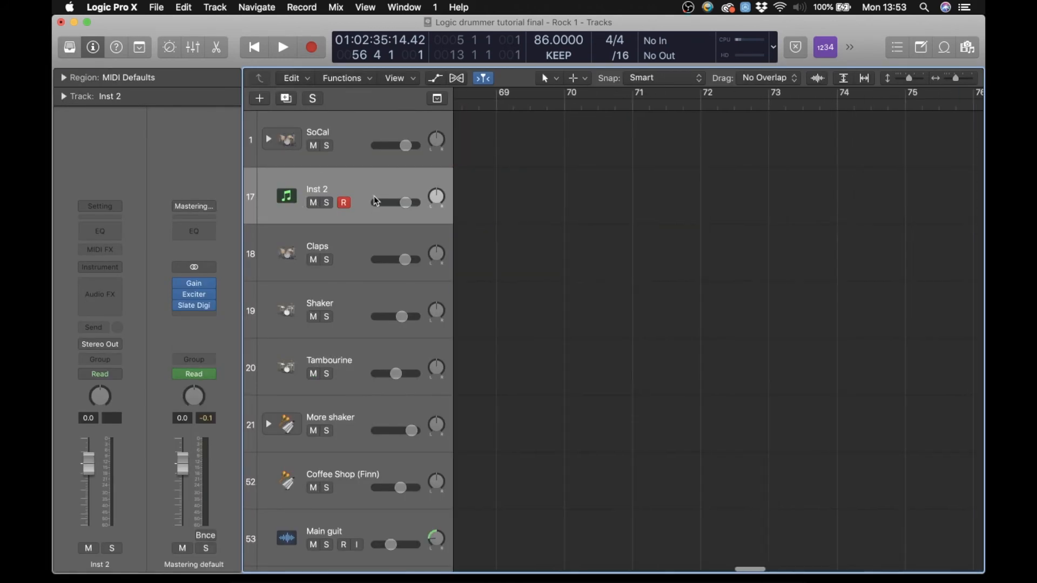
scroll(376, 201, right, 5)
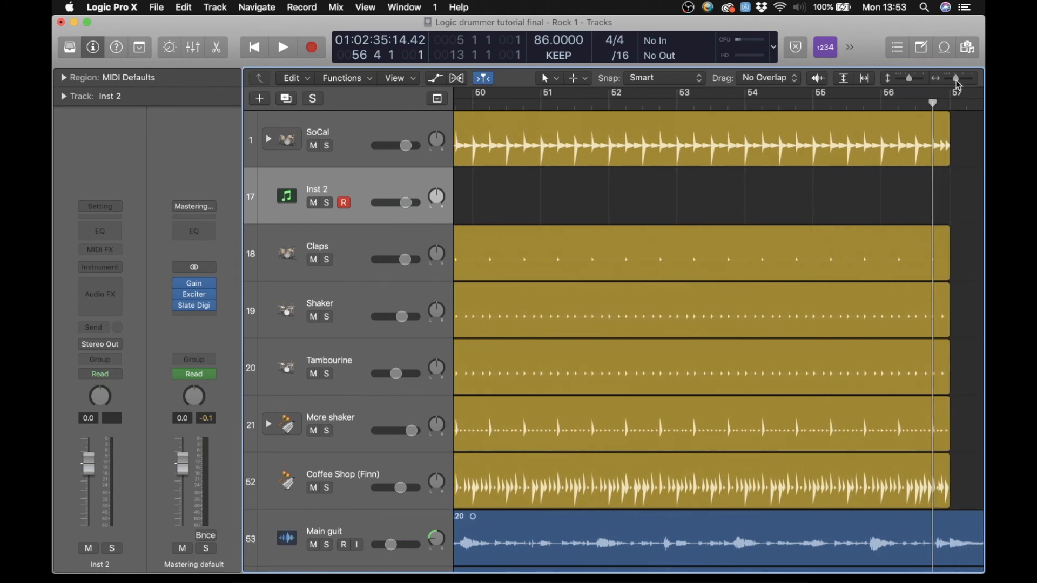
drag(957, 80, 954, 80)
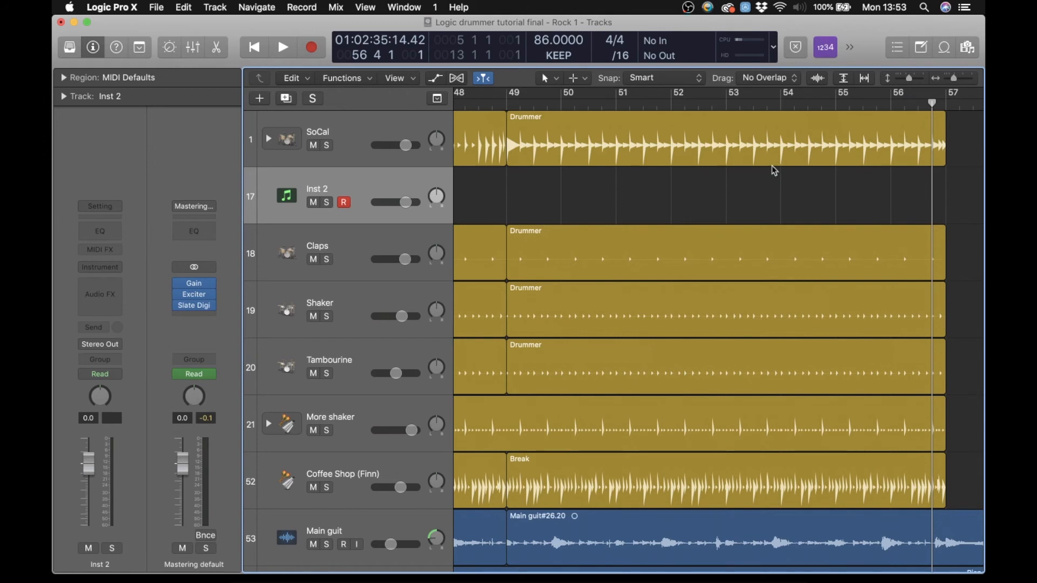
Convert the SoCal region at bar 49 to MIDI by moving it to the Inst 2 track and back at the same position
drag(772, 155, 773, 191)
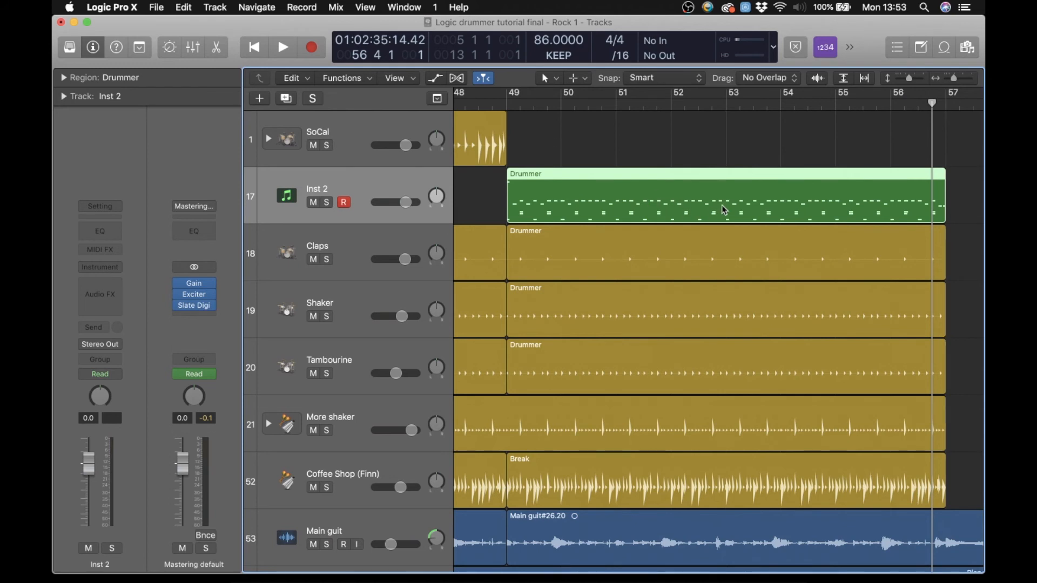
drag(795, 195, 794, 160)
drag(792, 157, 797, 158)
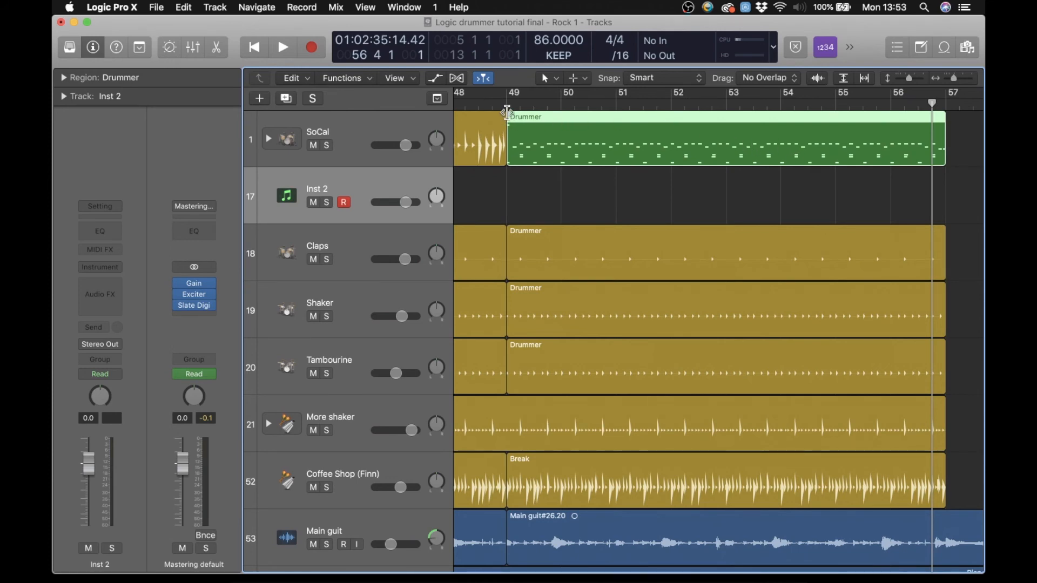
Place the playhead at bar 56 and open the converted SoCal MIDI region in the Piano Roll
scroll(621, 120, left, 10)
scroll(693, 143, right, 12)
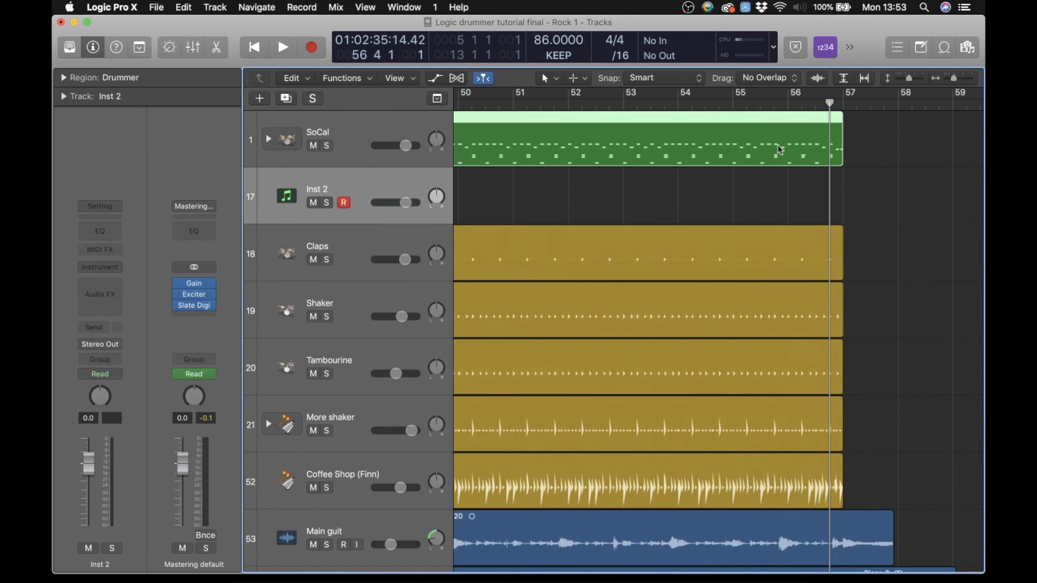
click(787, 105)
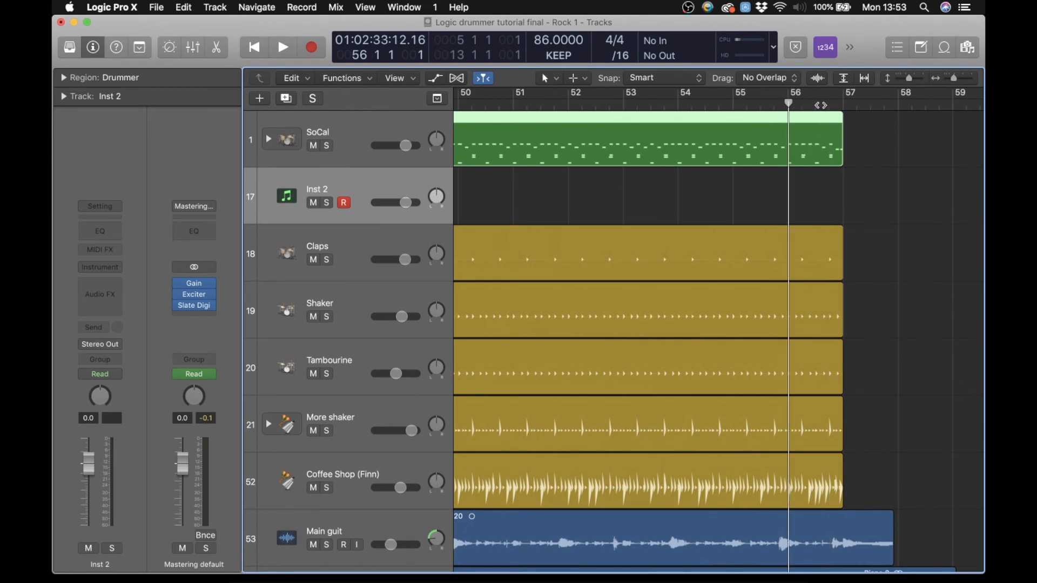
double_click(802, 144)
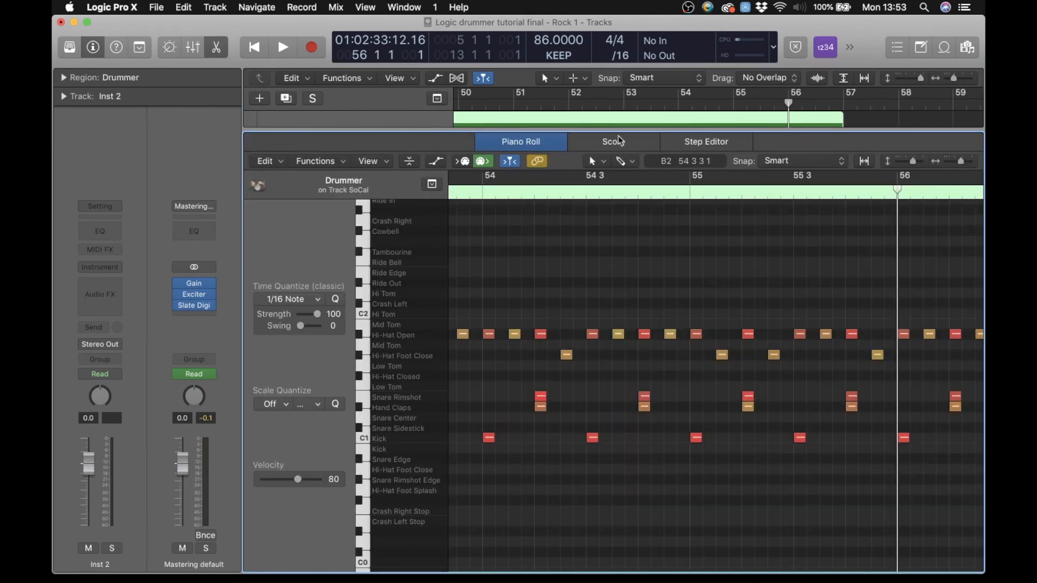
drag(617, 142, 623, 252)
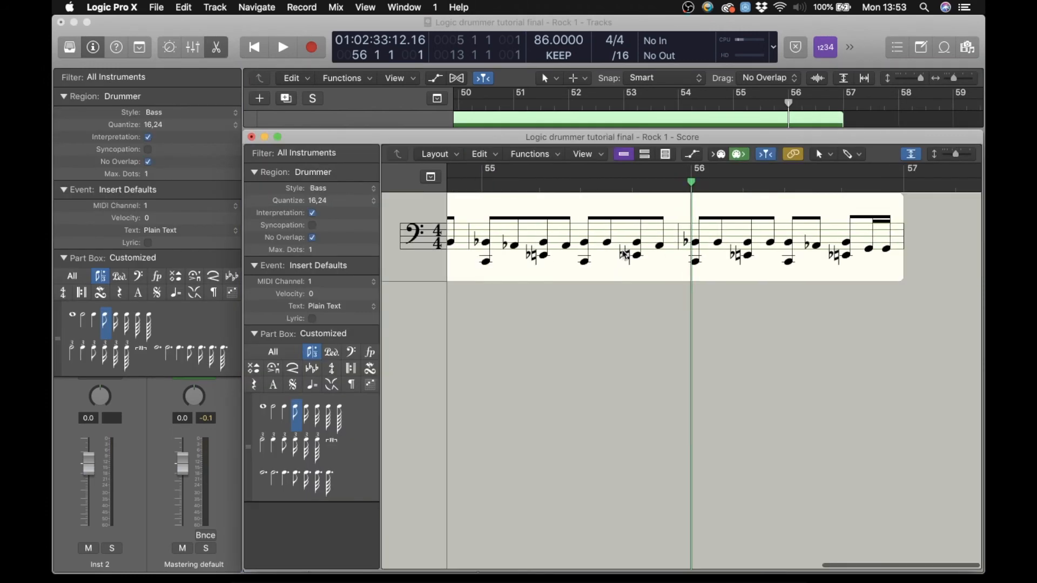
key(x)
key(x)
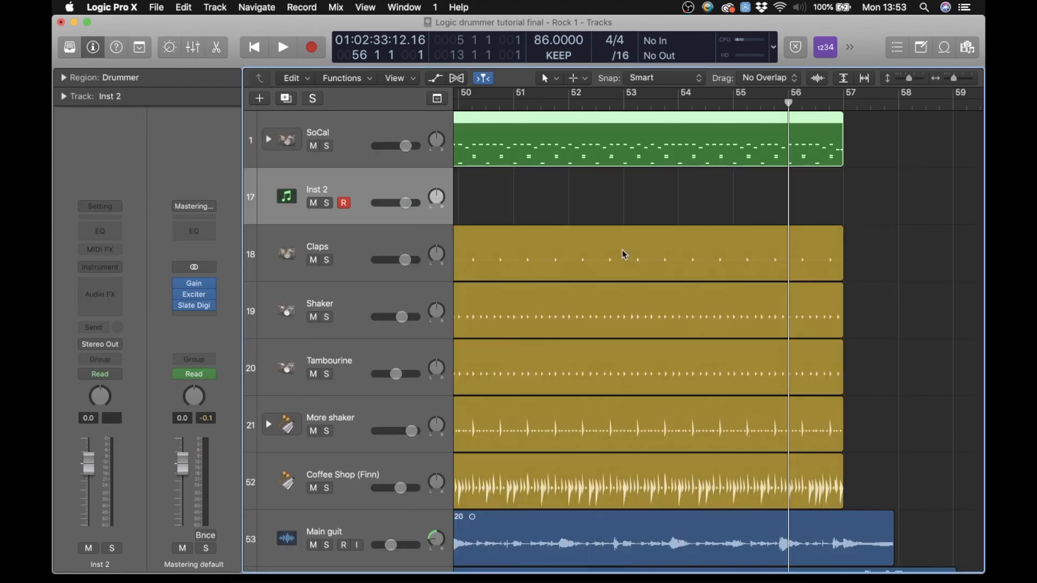
Reopen the SoCal MIDI region in the Piano Roll and play it from about bar 54 beat 2 to bar 56 beat 4
click(347, 126)
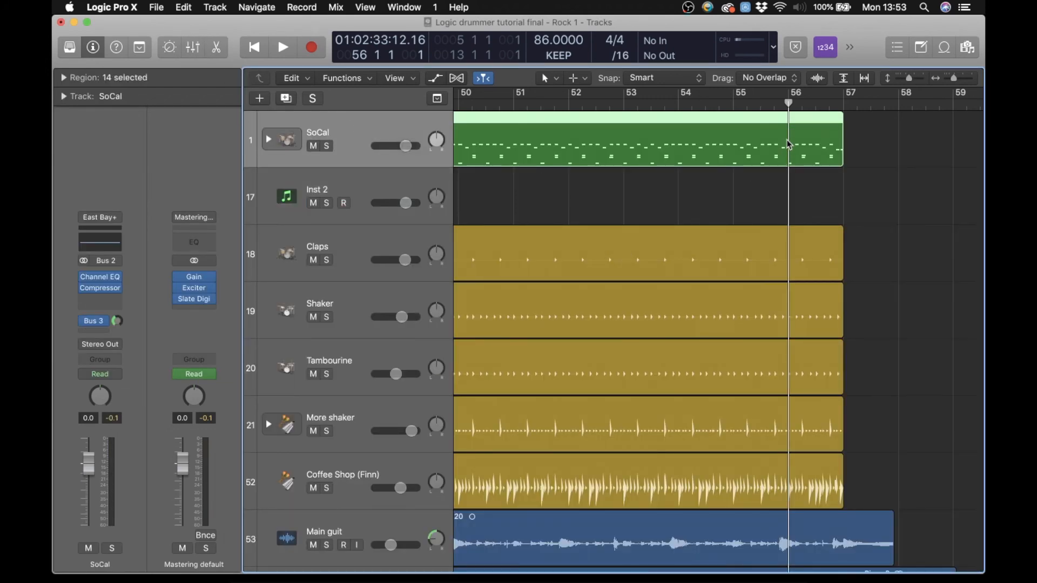
double_click(818, 151)
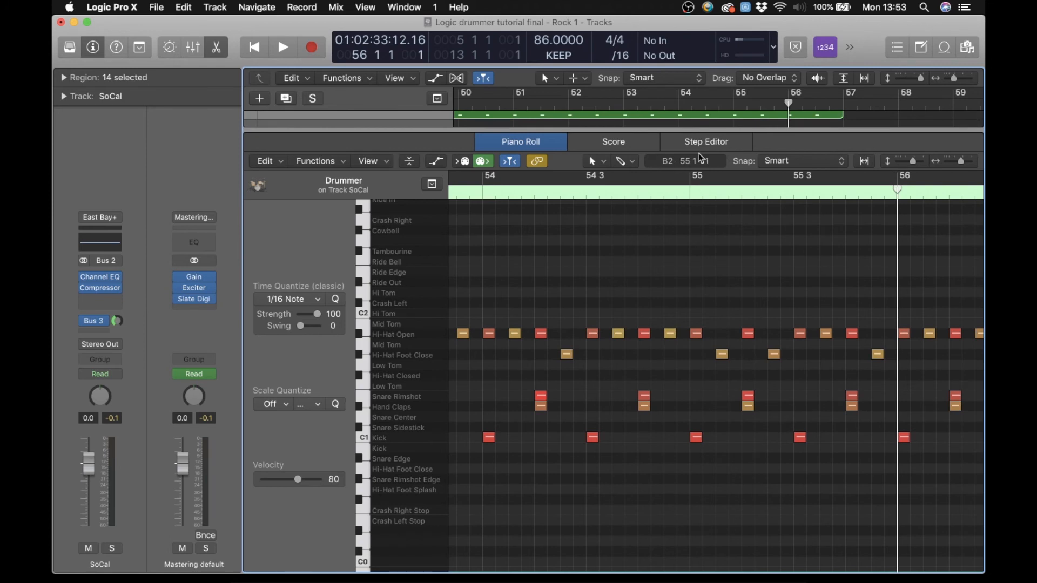
scroll(619, 307, right, 5)
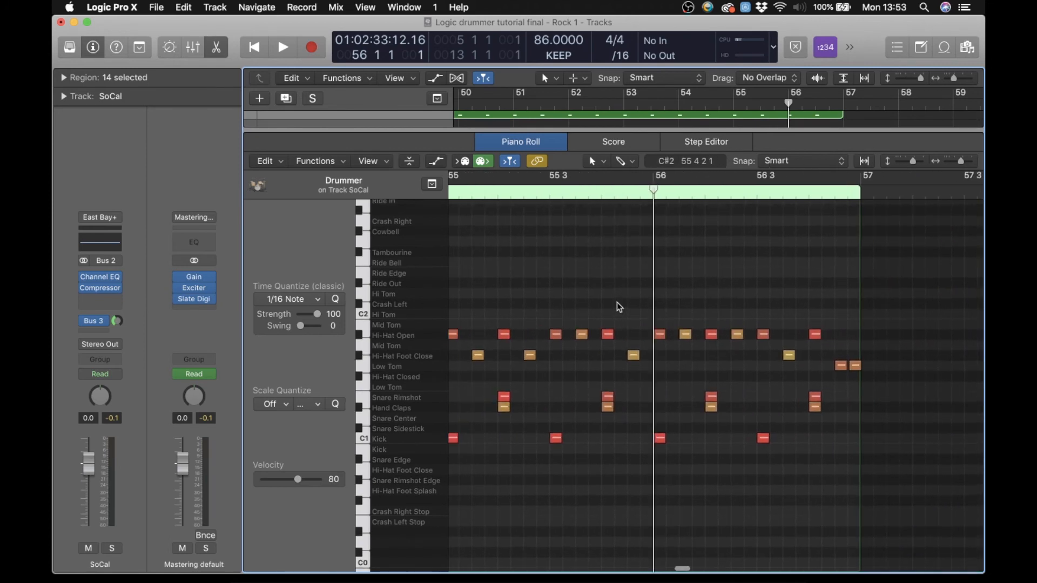
scroll(619, 307, up, 1)
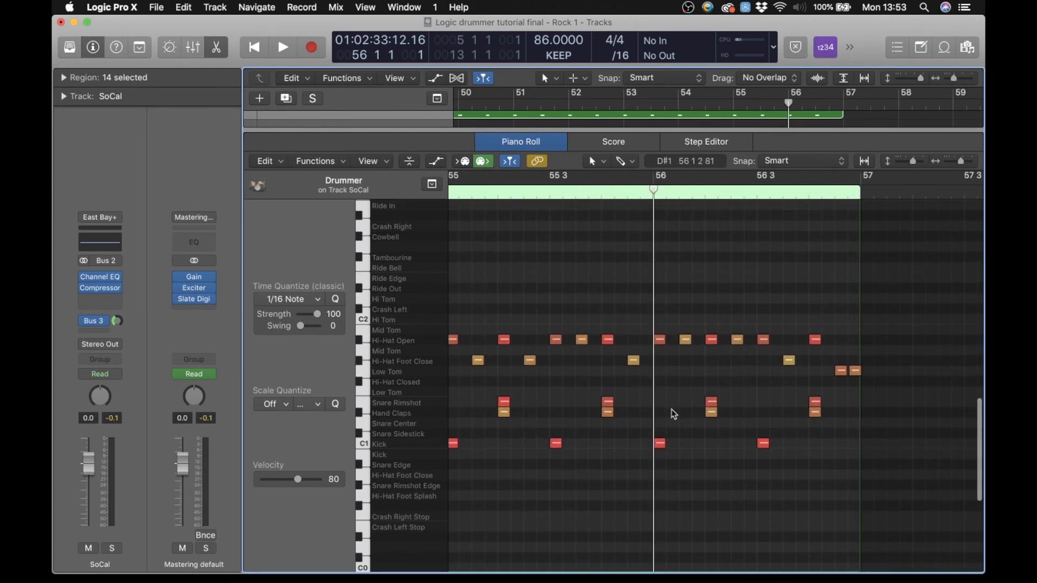
scroll(664, 391, left, 10)
click(542, 193)
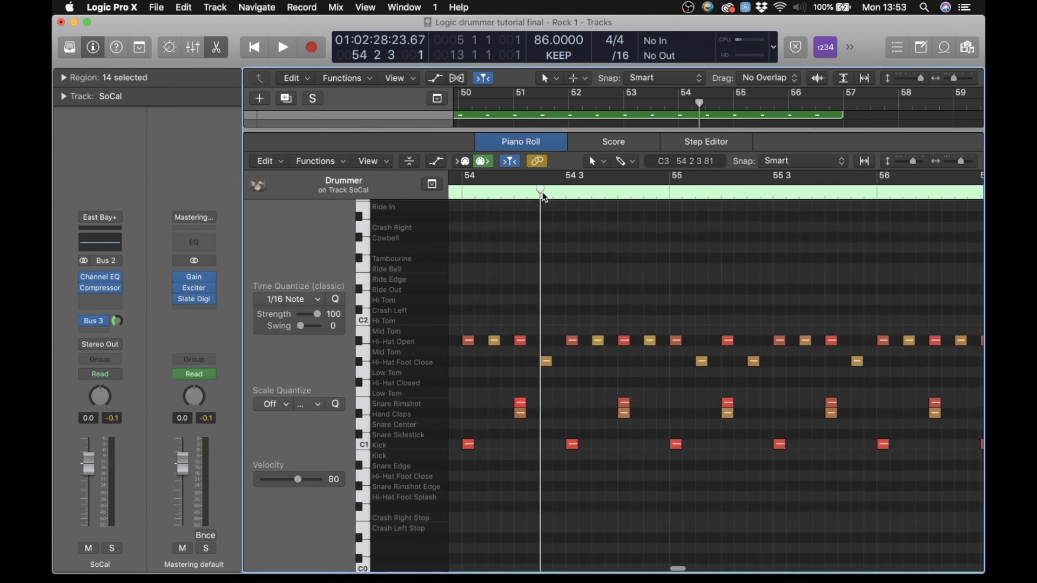
key(space)
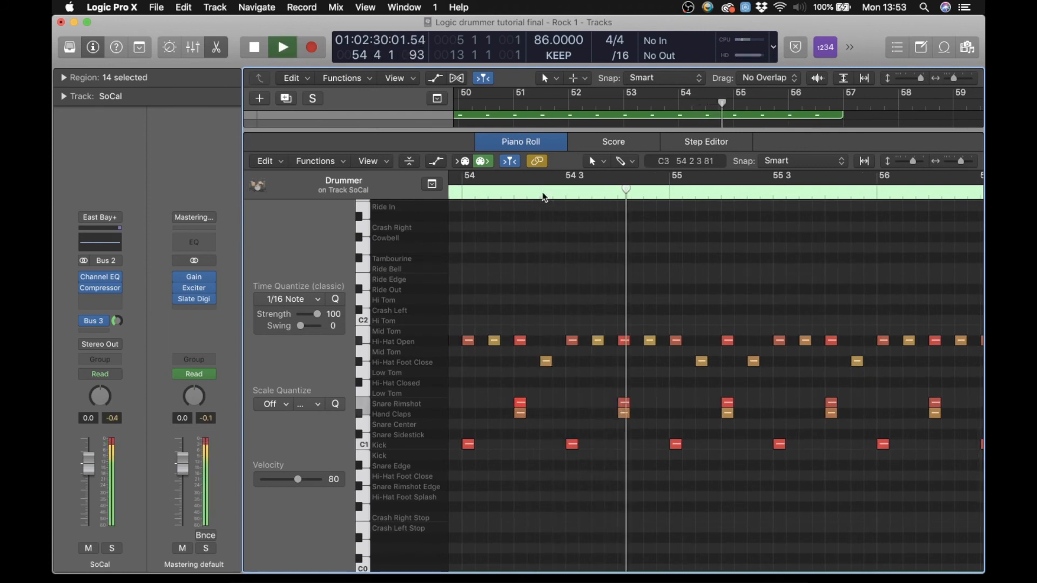
scroll(621, 316, right, 10)
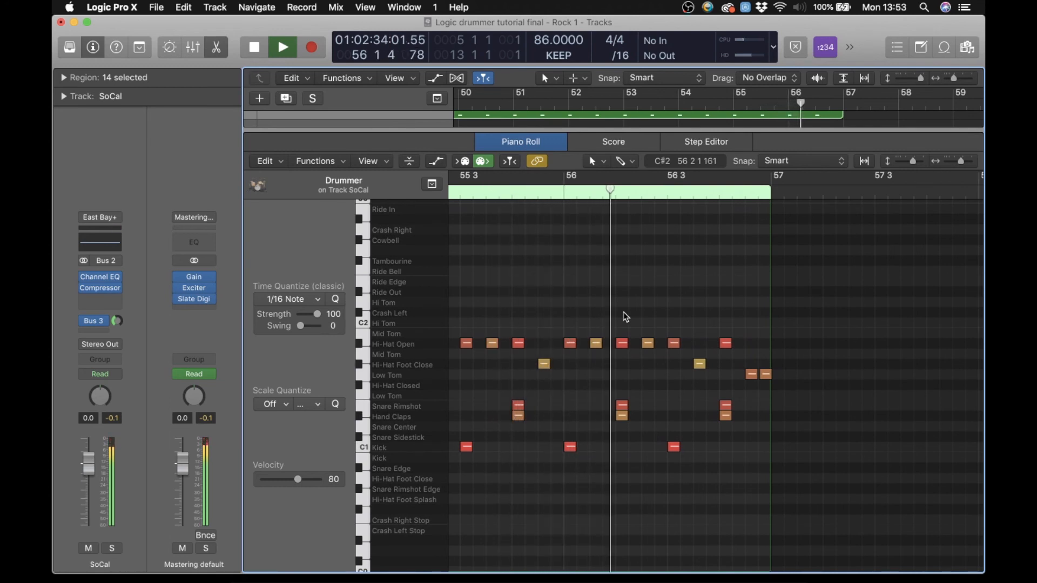
key(space)
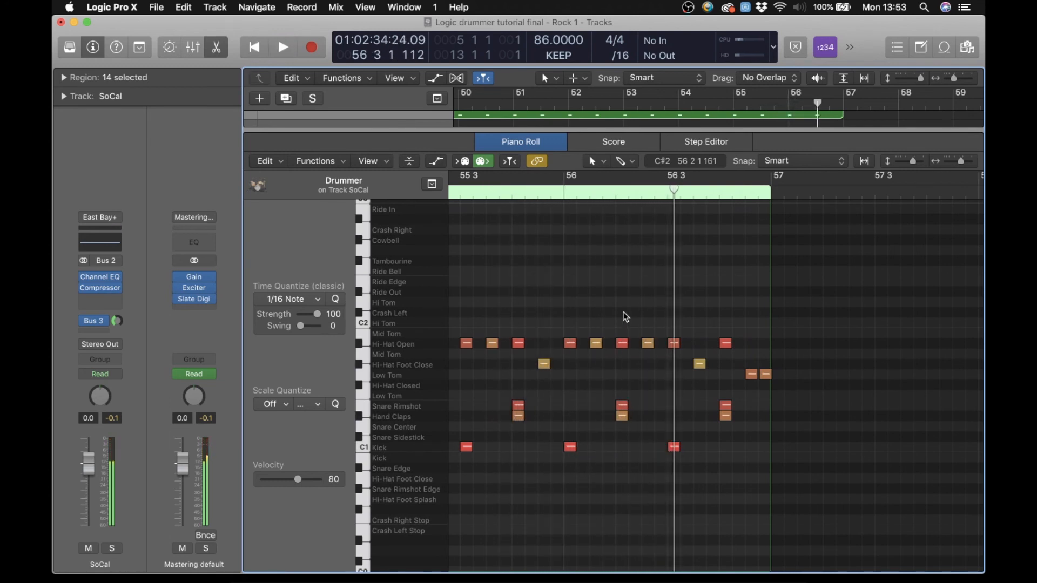
key(space)
key(space)
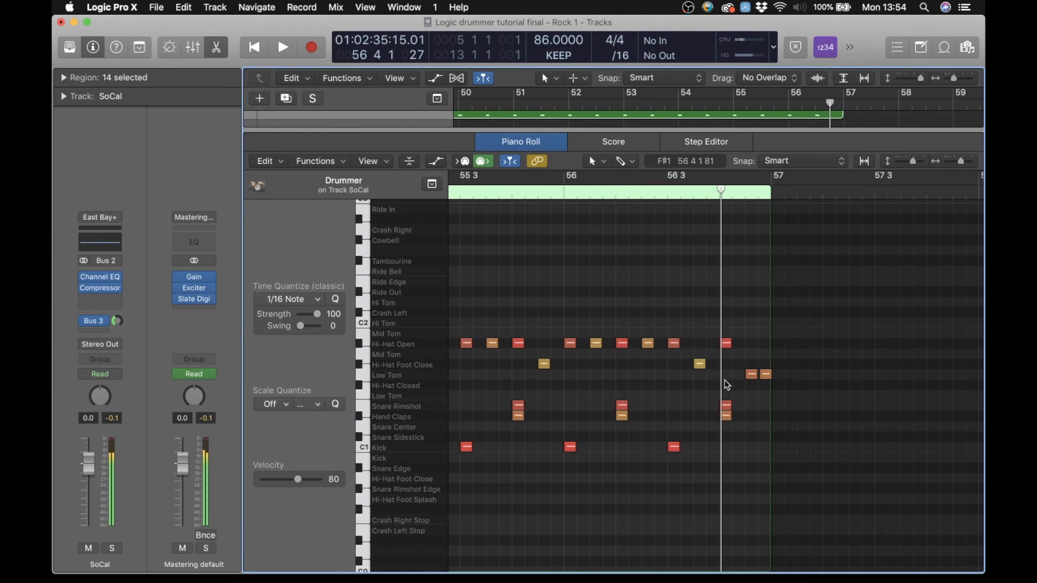
Delete the two closing Low Tom notes in bar 56 and move the last open hi-hat note to Crash Right
drag(750, 362, 771, 390)
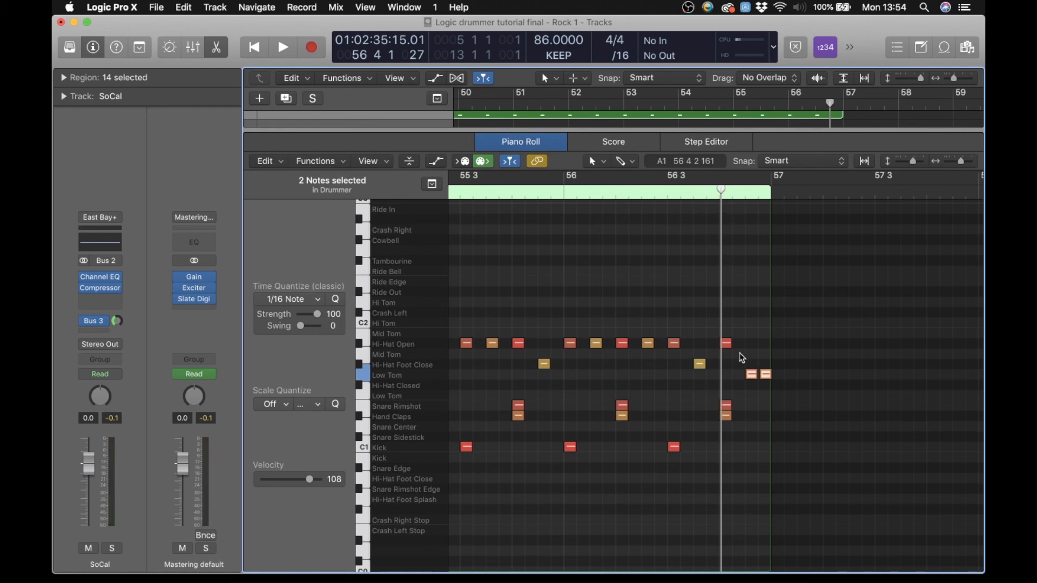
key(Delete)
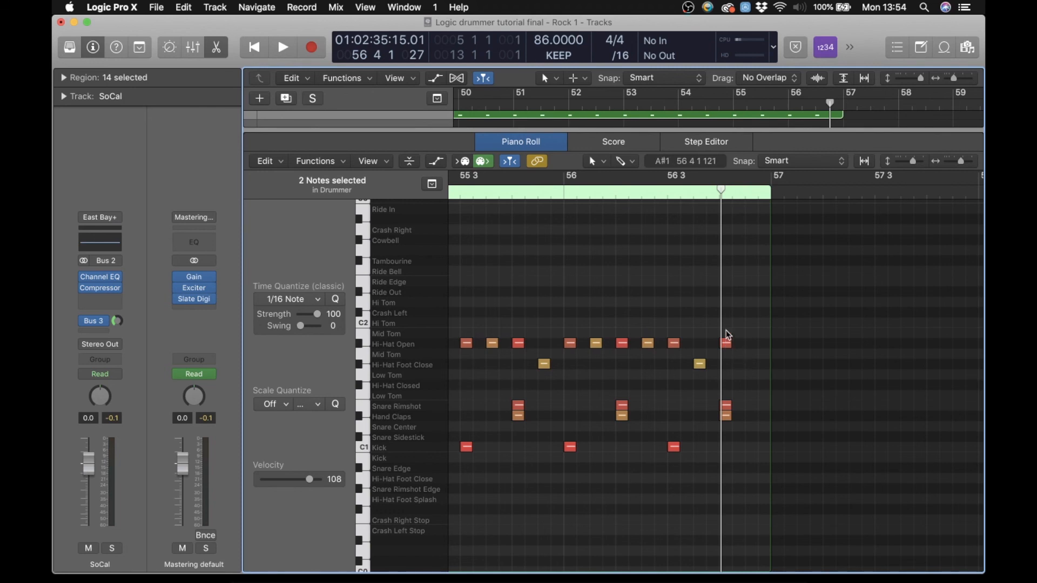
drag(727, 343, 725, 235)
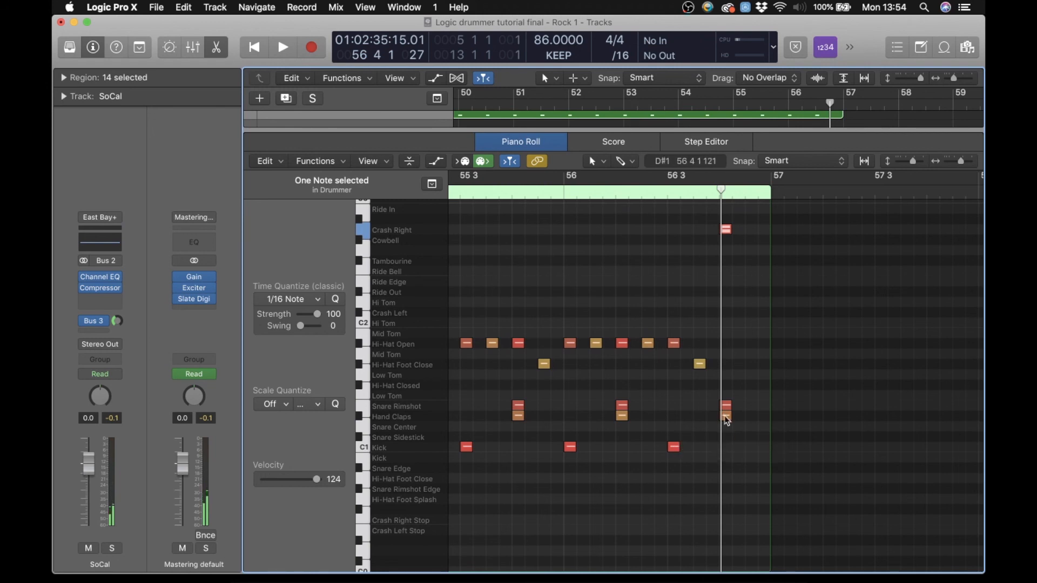
Place the last Hand Claps and Snare Rimshot notes an eighth note before the crash, with a kick under the crash
drag(727, 421, 700, 421)
drag(624, 409, 699, 405)
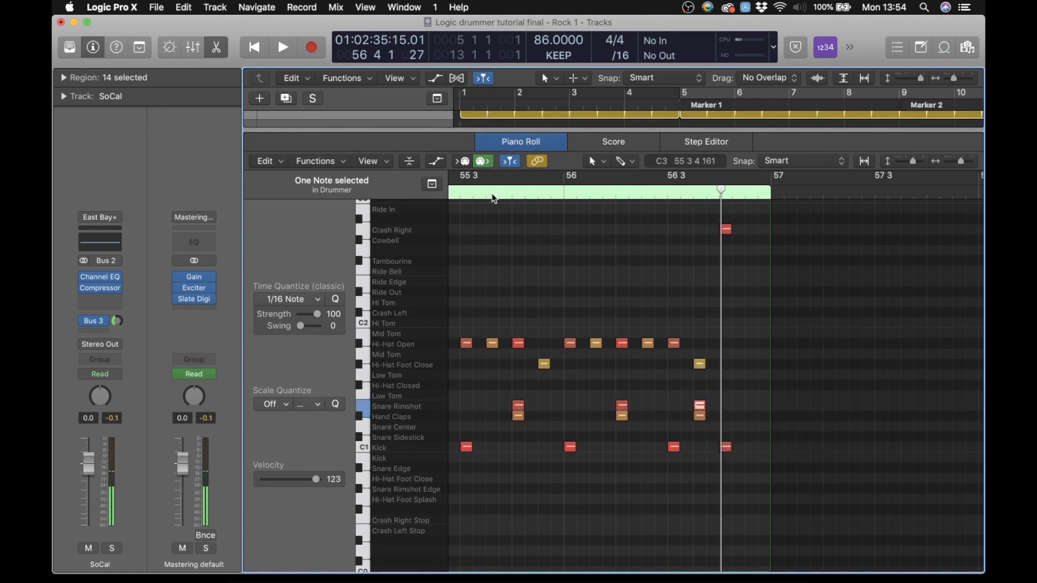
Play the edited ending with all tracks from about bar 55 beat 3 into bar 57
click(486, 192)
key(space)
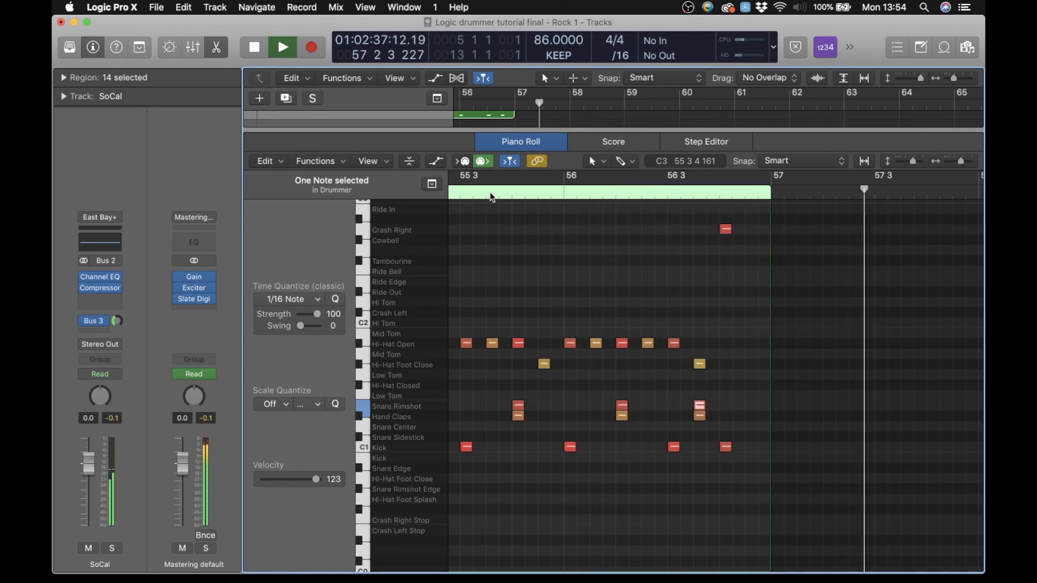
key(space)
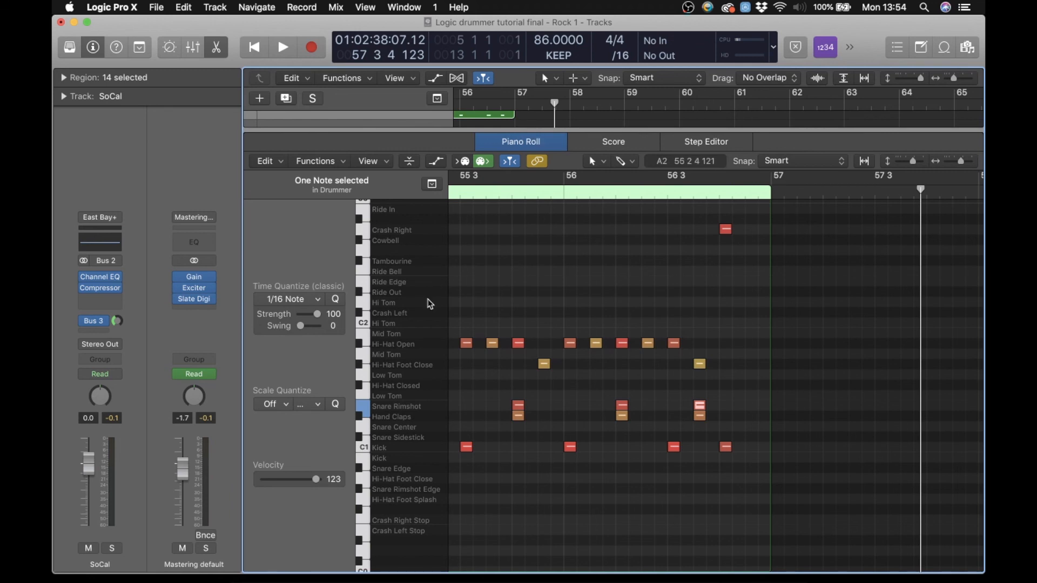
Solo the SoCal track to play its edited ending from late in bar 55, and turn solo off in the arrangement
key(x)
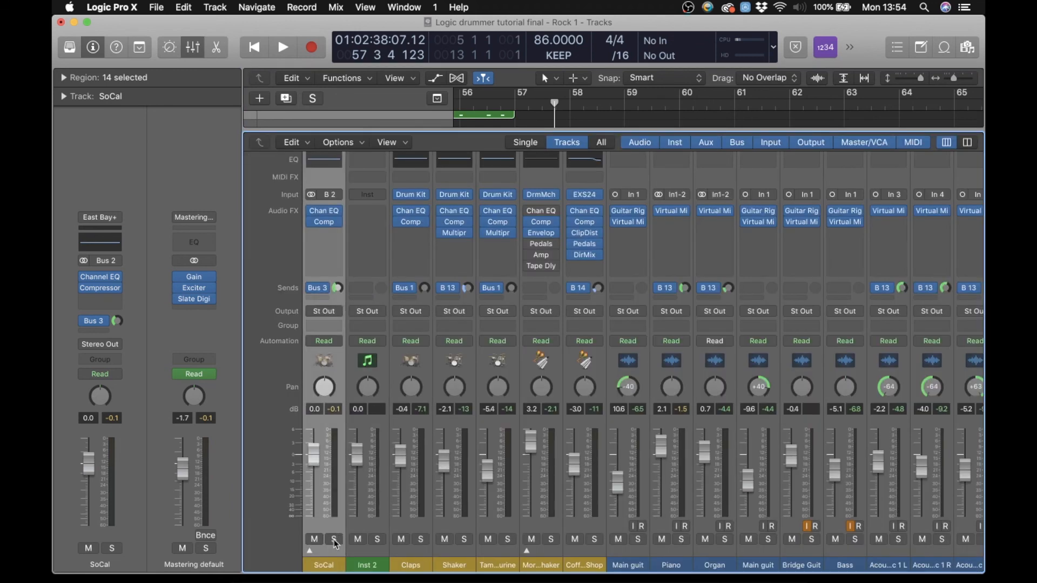
click(334, 540)
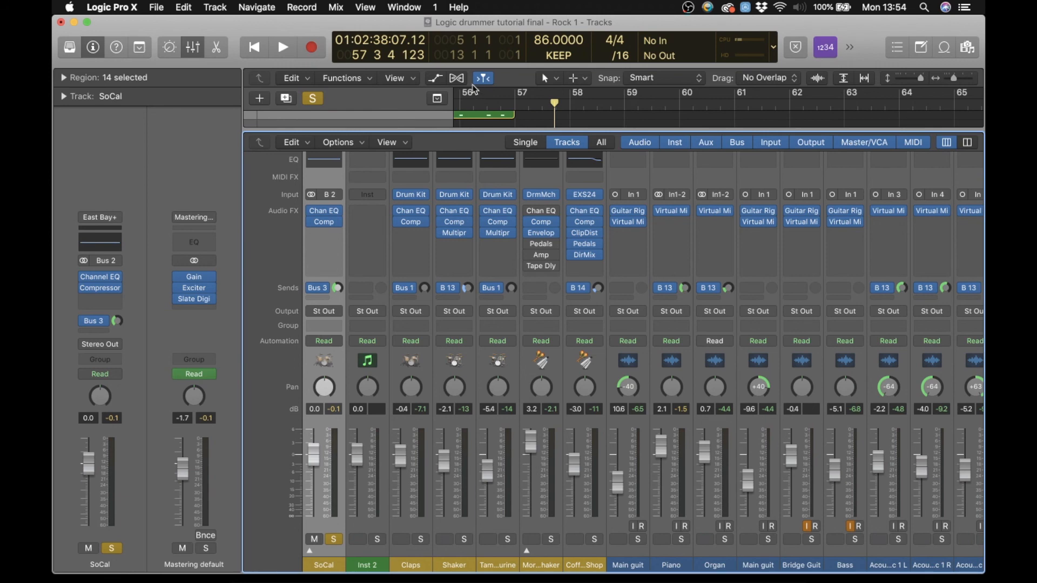
double_click(482, 118)
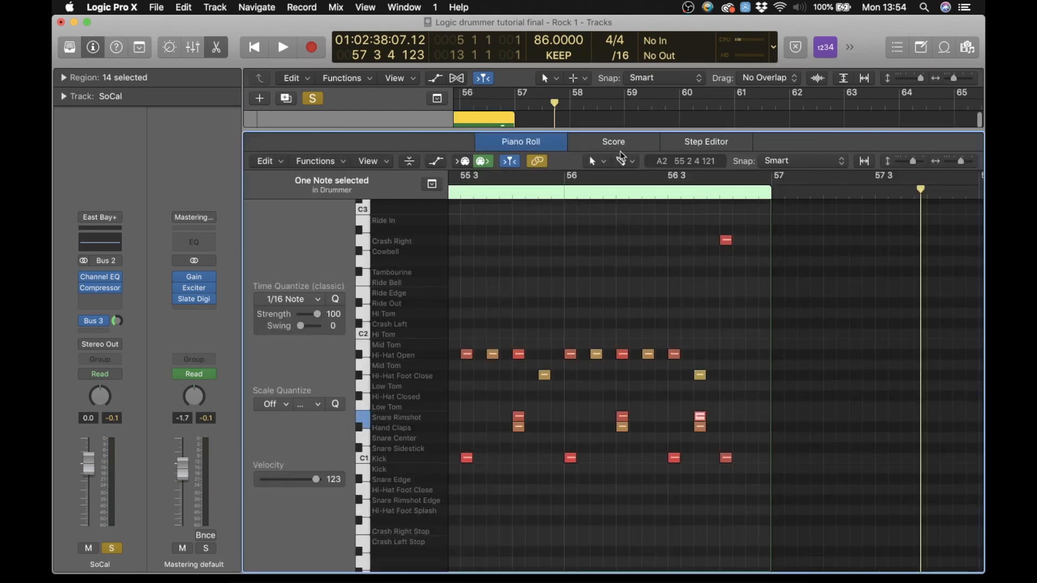
double_click(537, 195)
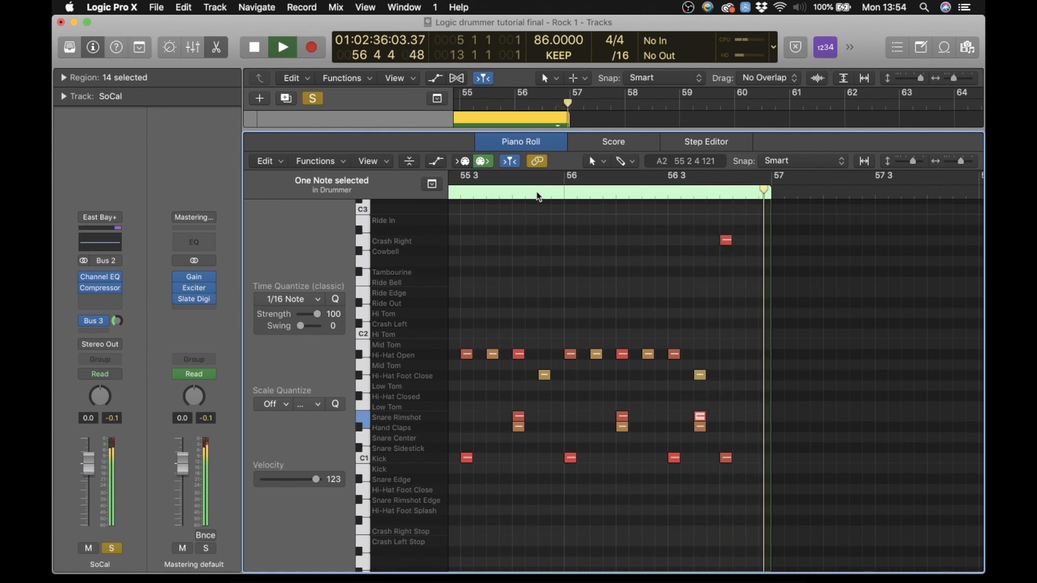
key(space)
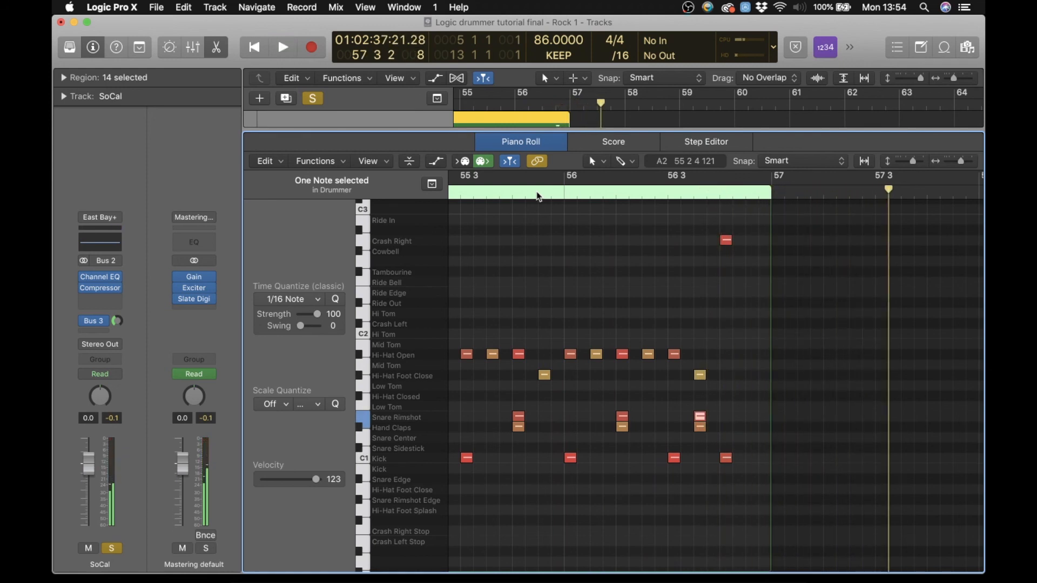
key(e)
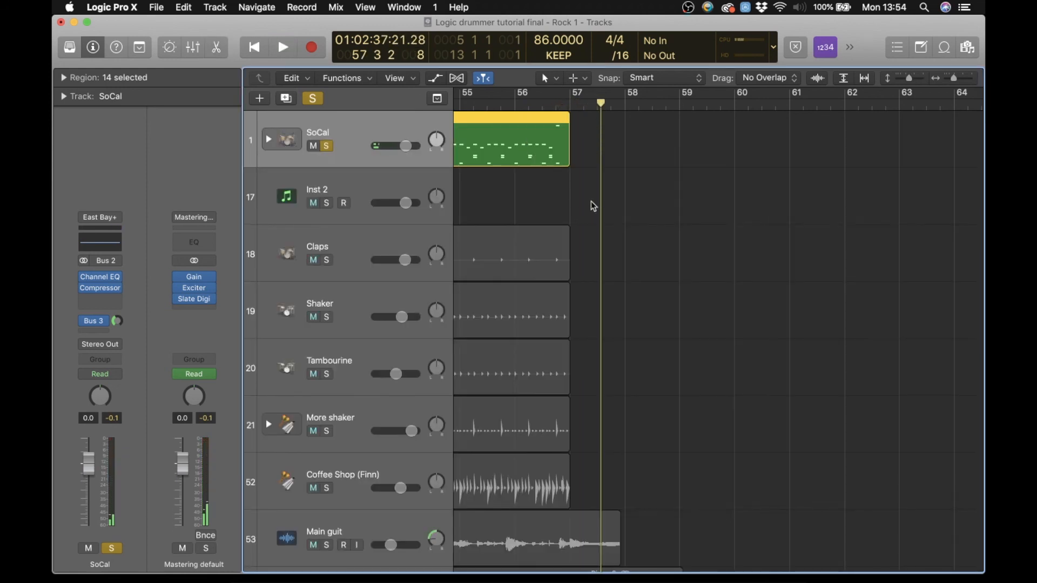
key(s)
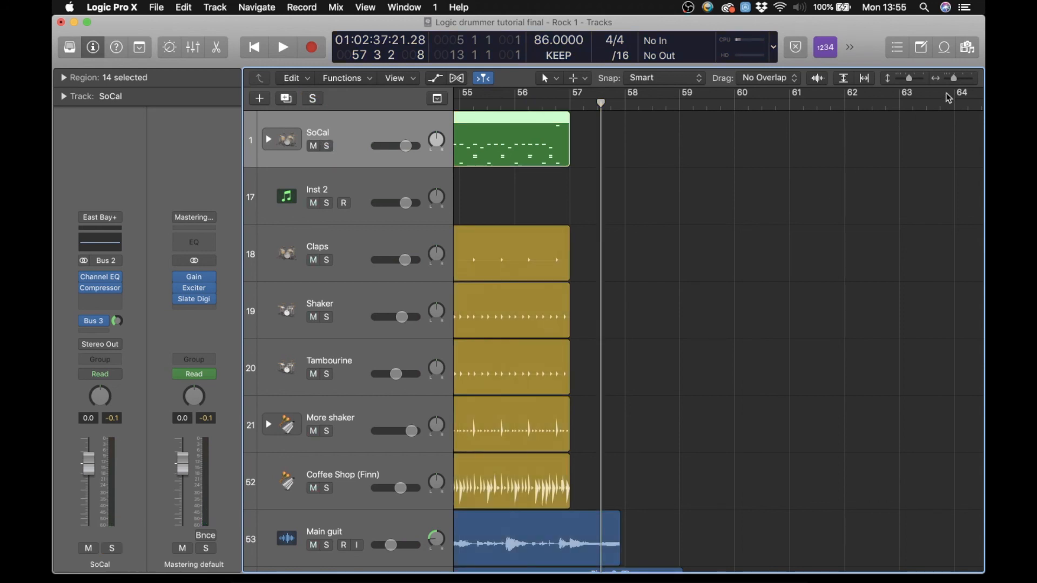
Delete the empty Inst 2 track below SoCal
drag(956, 81, 949, 81)
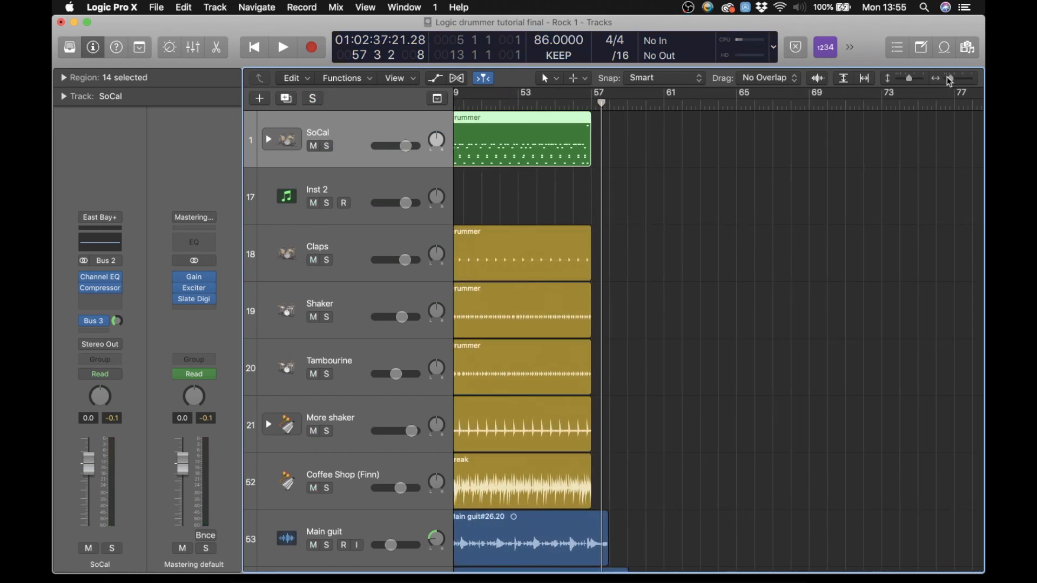
scroll(738, 195, left, 10)
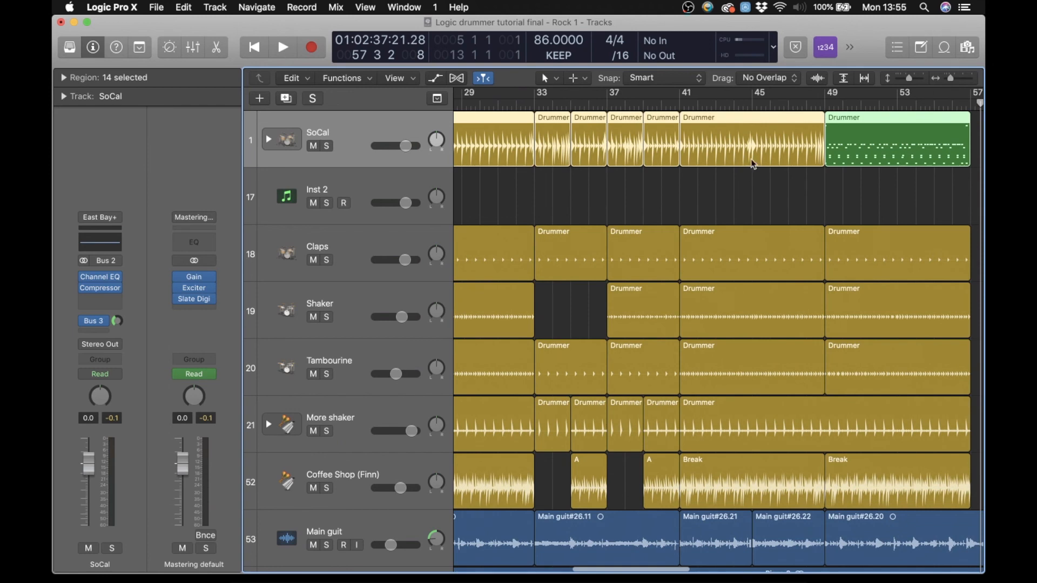
click(826, 195)
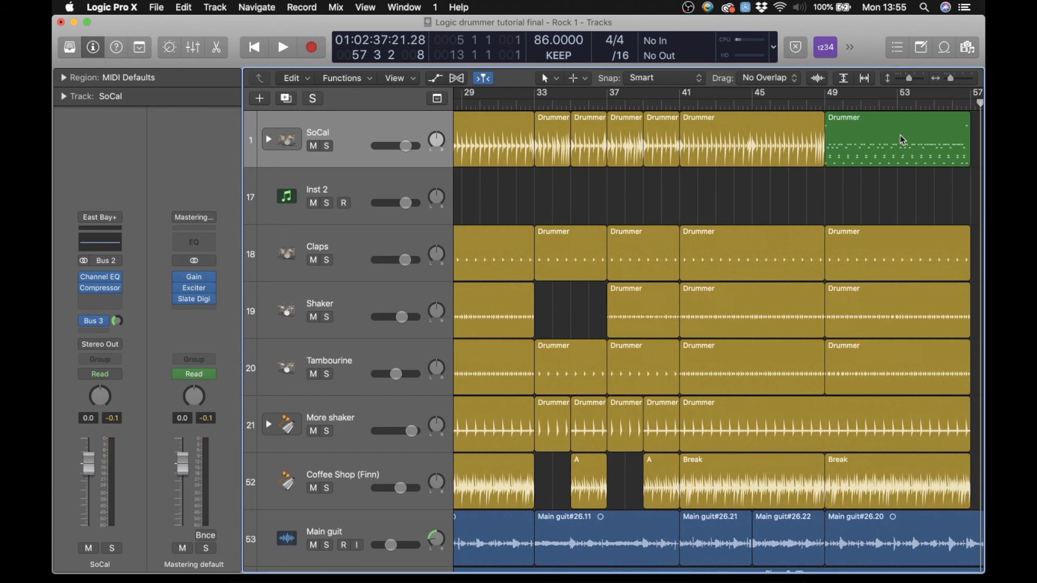
scroll(903, 140, left, 14)
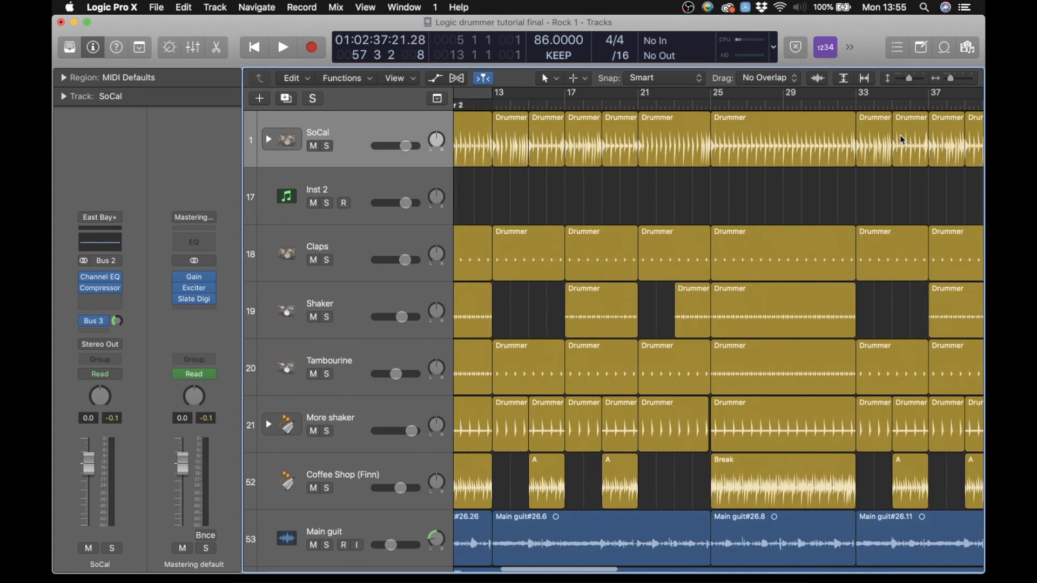
drag(949, 80, 945, 79)
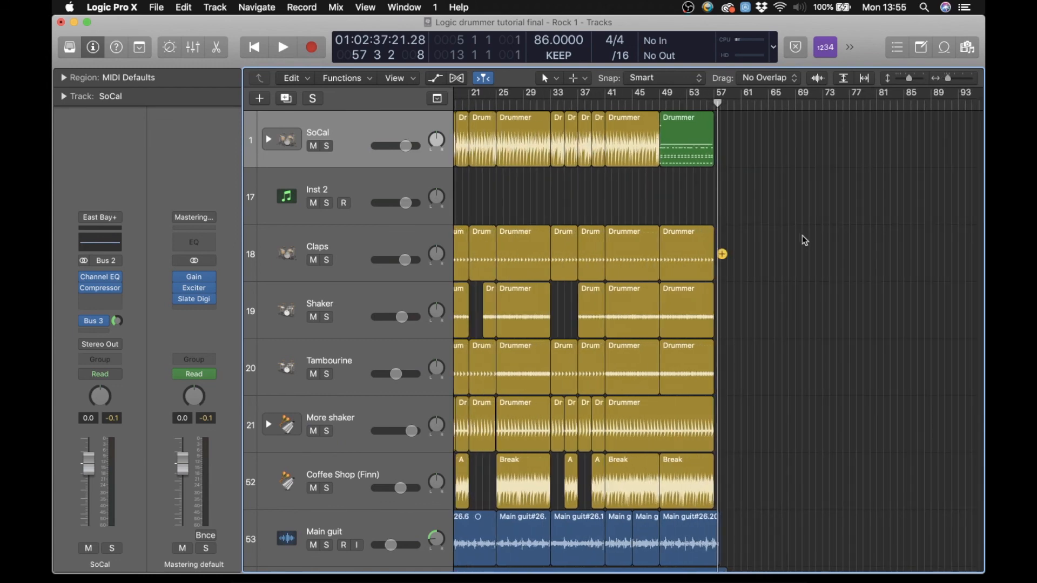
scroll(802, 236, left, 10)
click(356, 199)
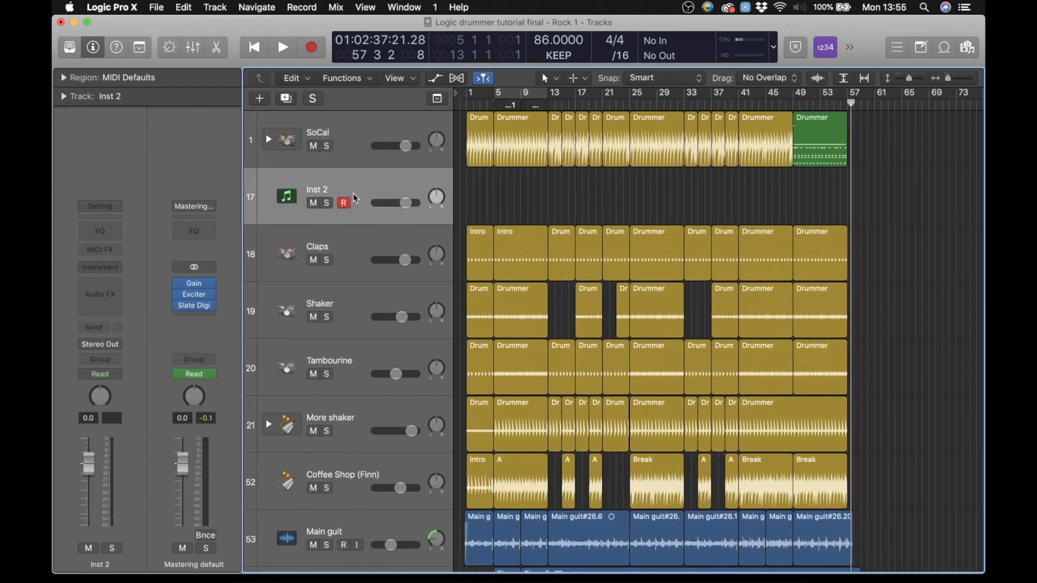
key(super+BackSpace)
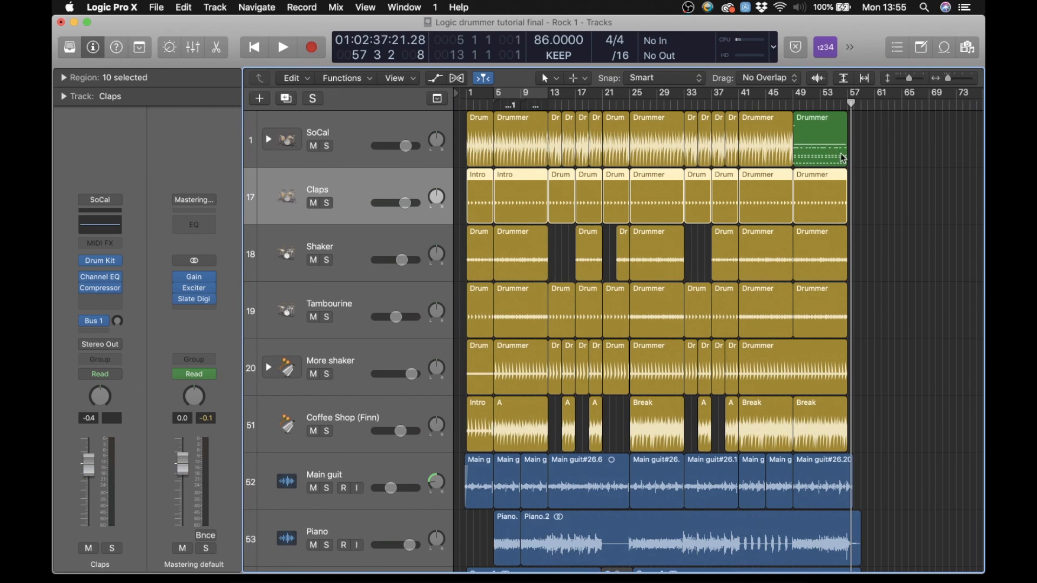
Fit all tracks in view, deselect the regions and start playback of the full arrangement from the beginning
drag(912, 82, 908, 81)
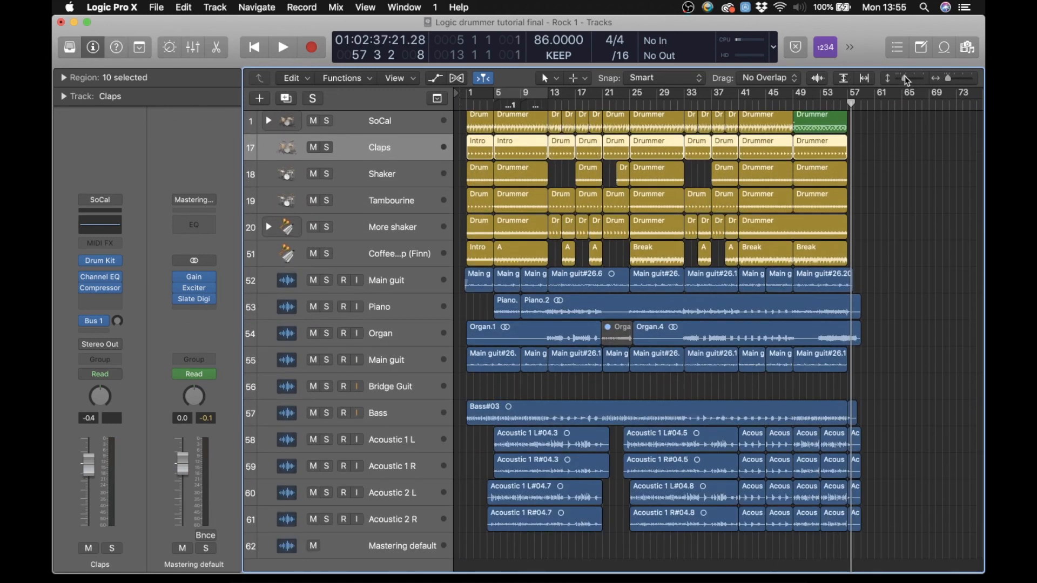
scroll(858, 255, up, 1)
scroll(858, 255, left, 1)
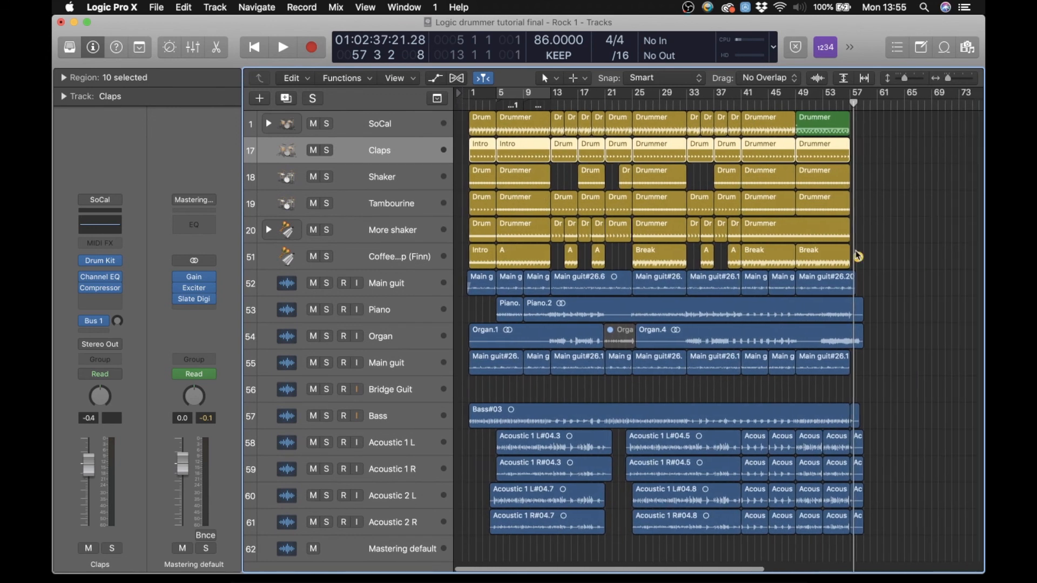
click(461, 224)
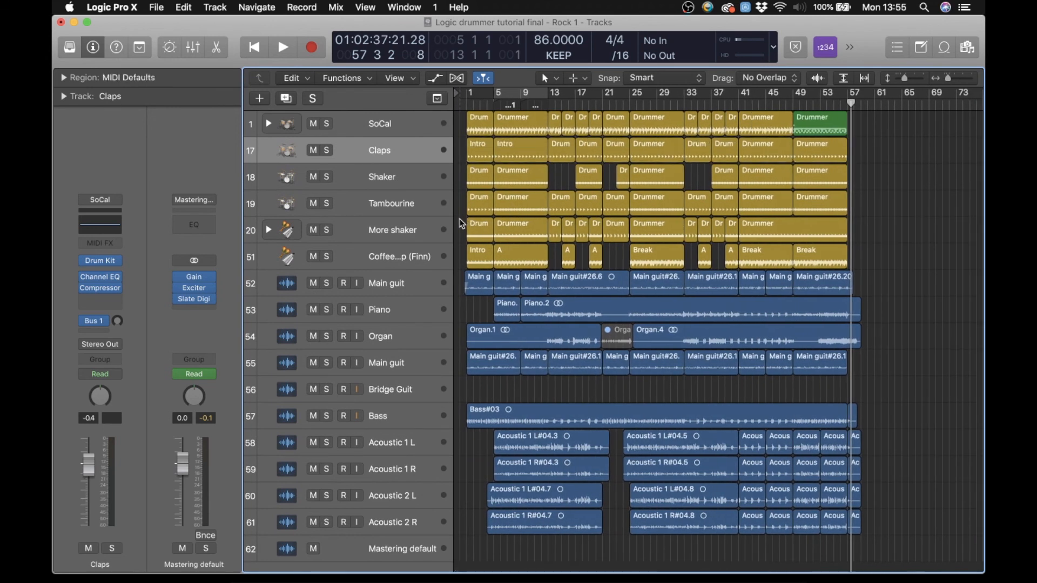
key(Return)
key(space)
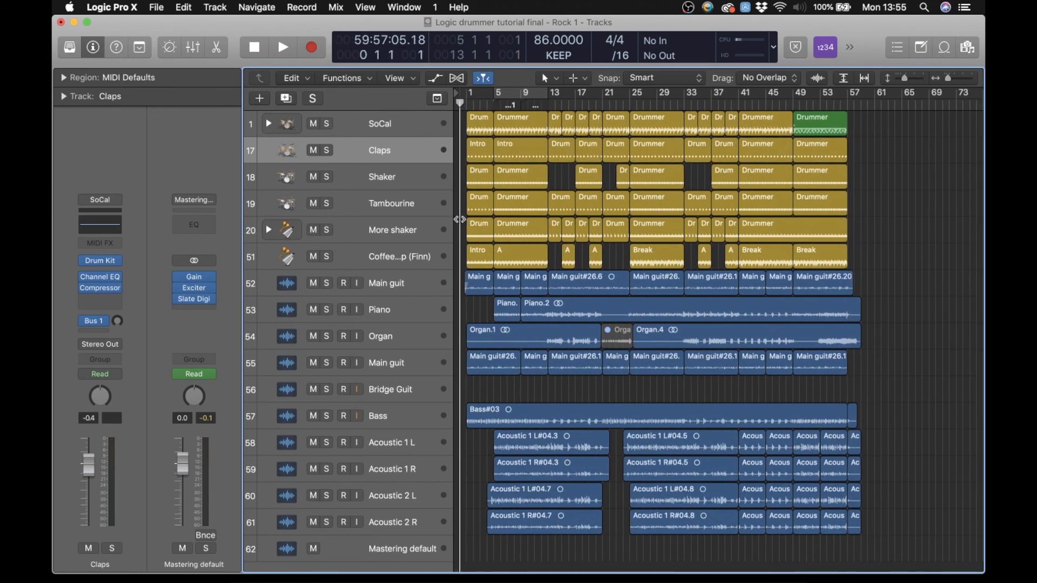